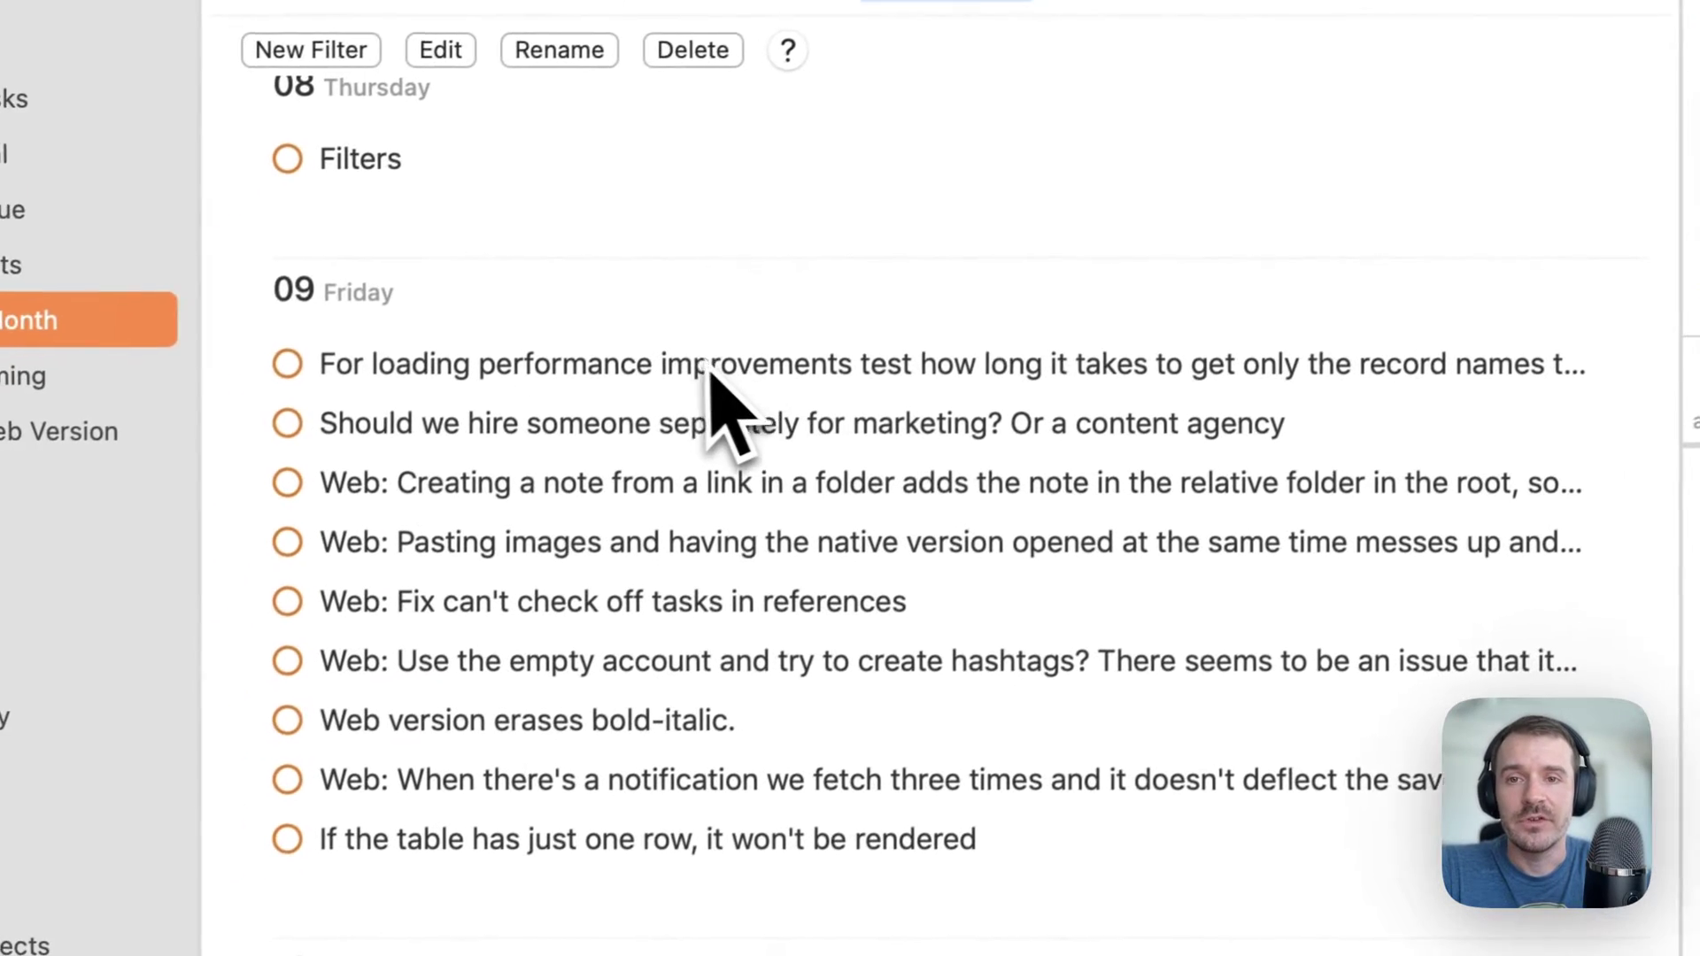
Step: Open the loading performance task under Friday 09 for editing and view its scheduling options
click(368, 467)
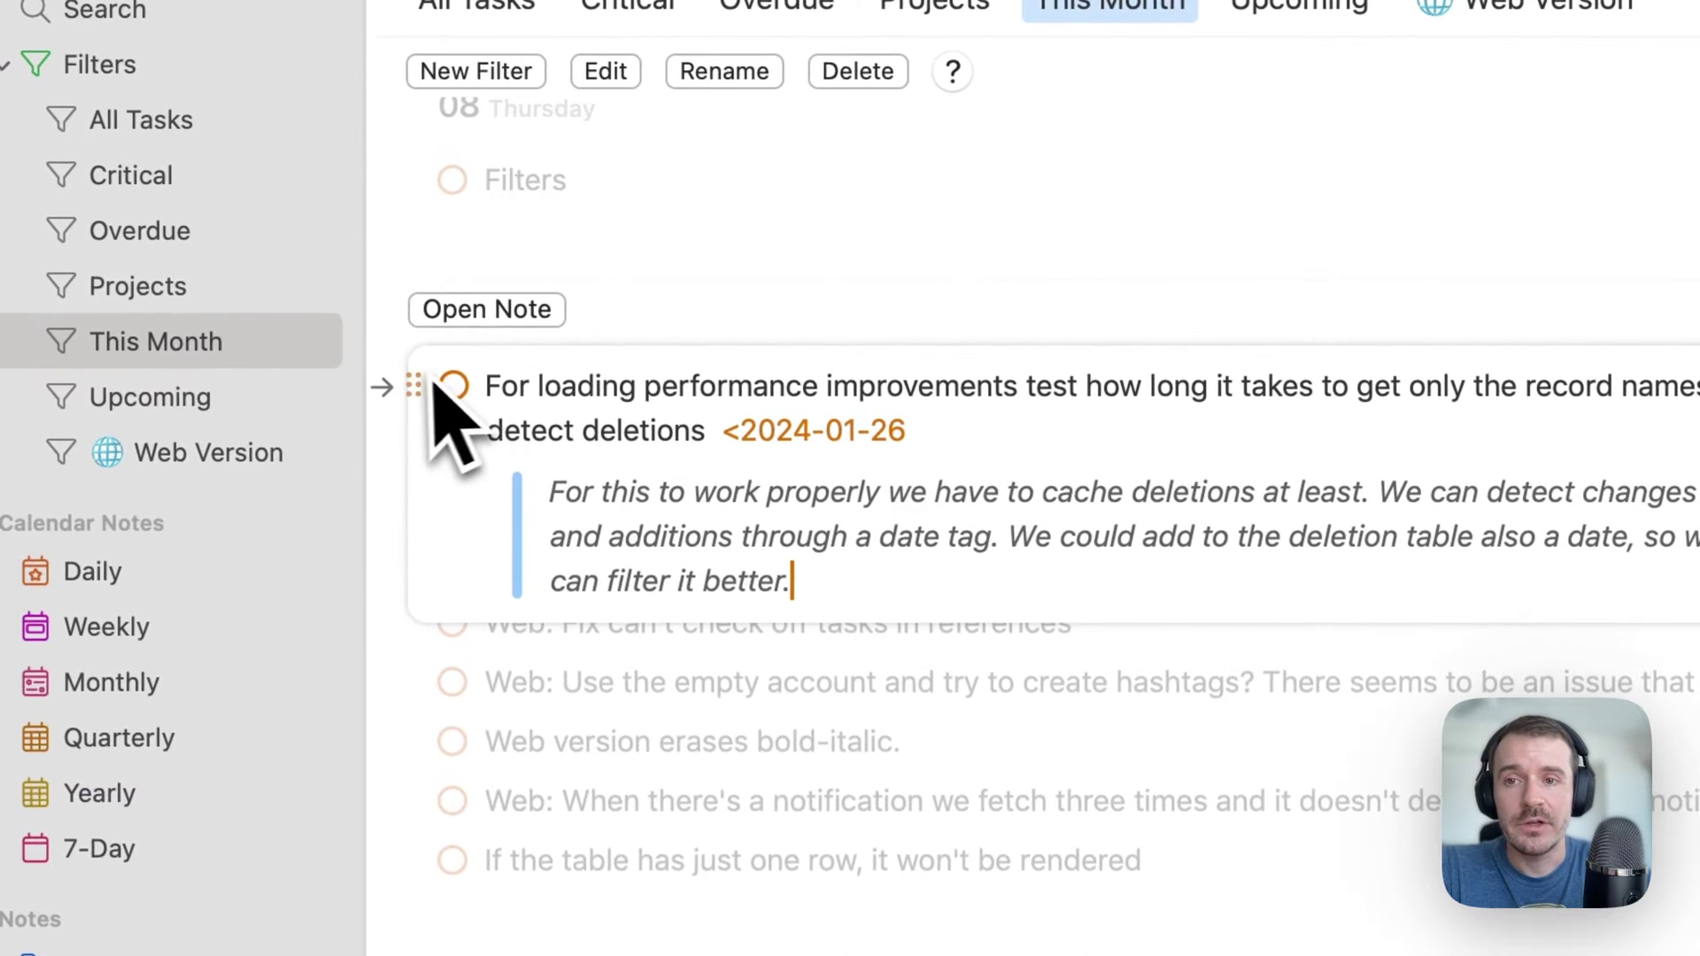
click(397, 386)
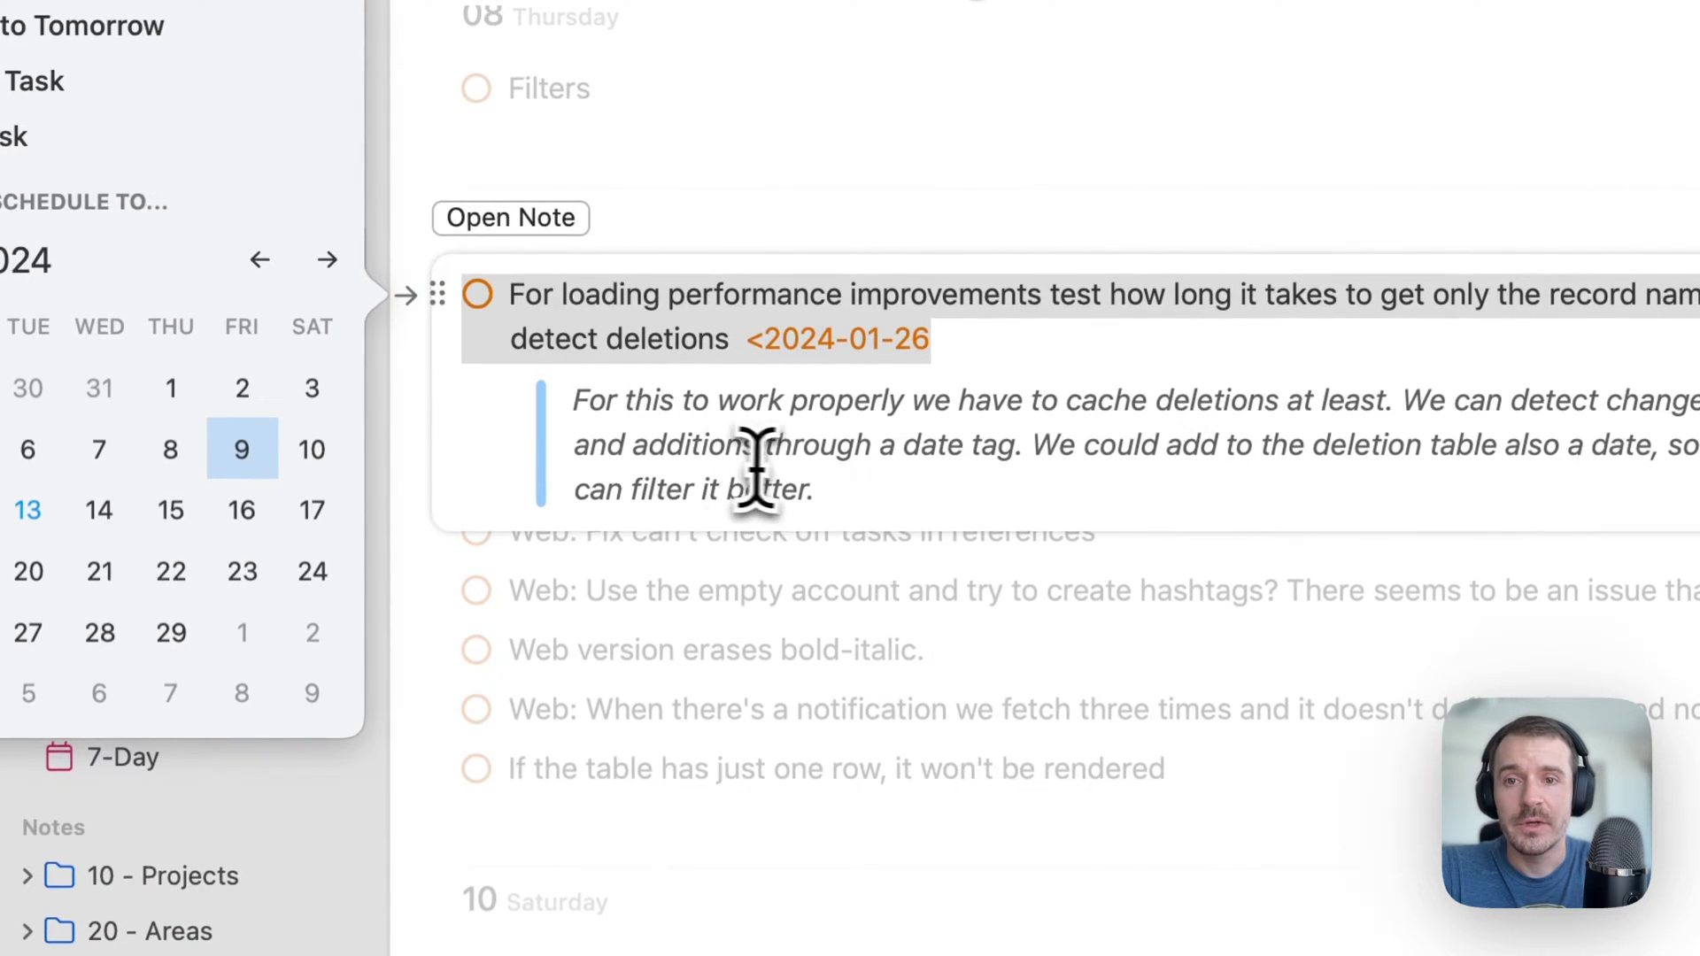
click(793, 448)
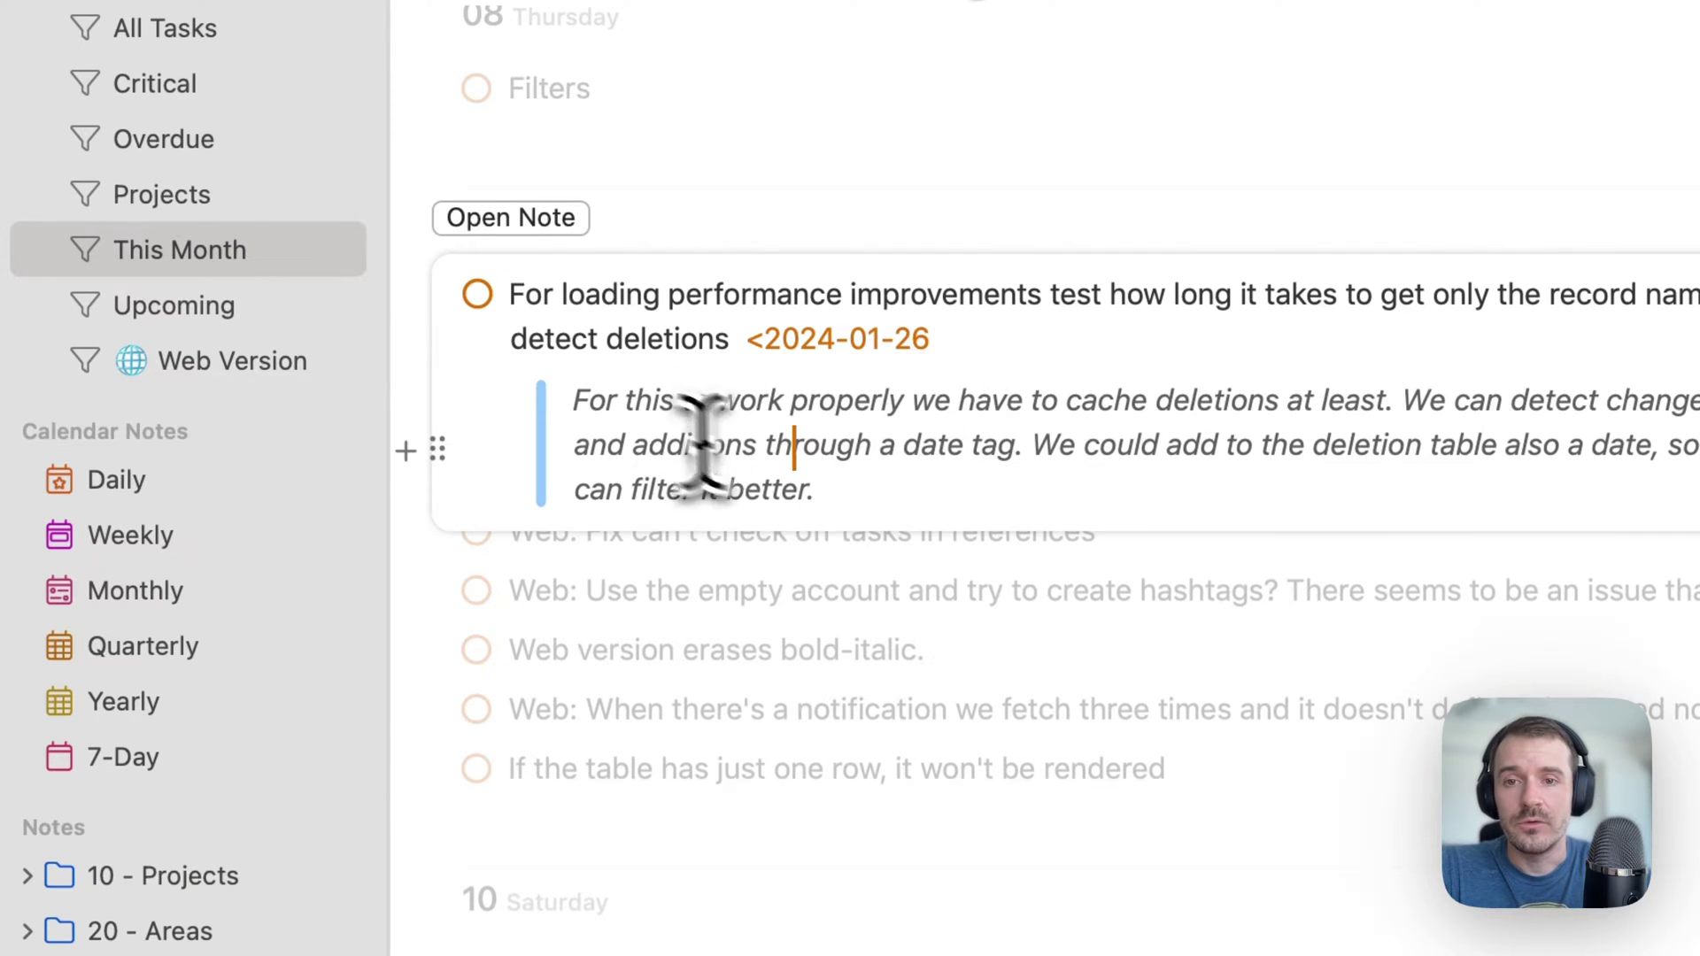
Step: Add a bullet reading "bullet" below the quoted note of the loading performance task
click(835, 490)
key(Return)
key(BackSpace)
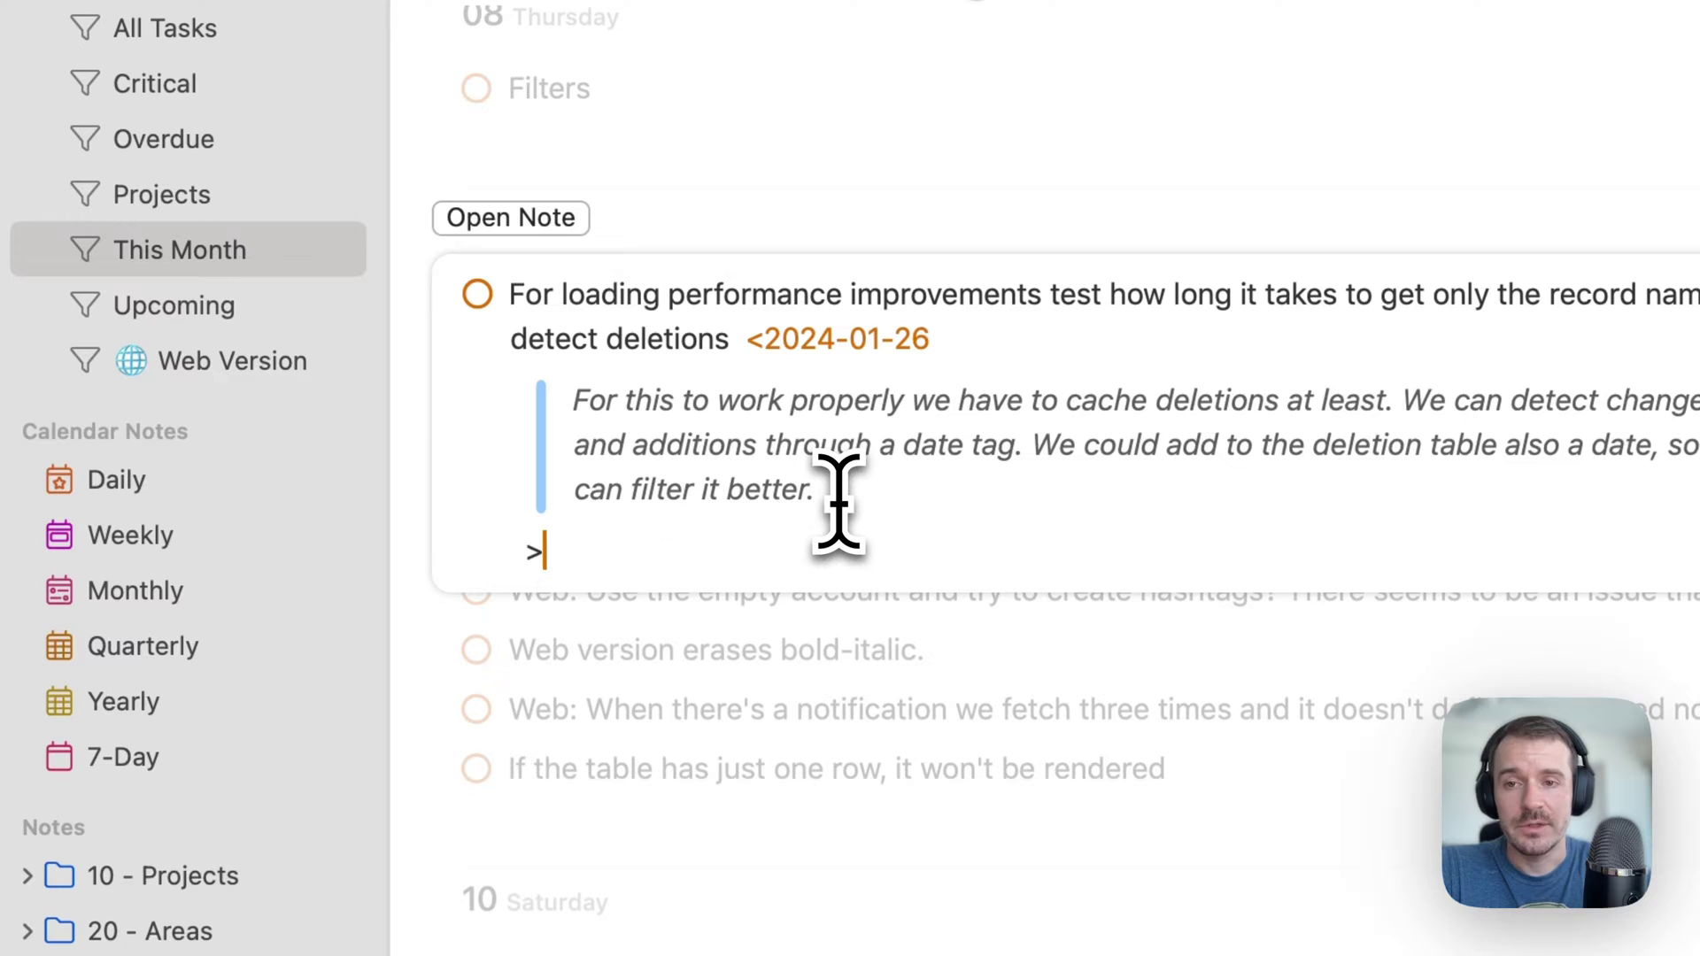
key(BackSpace)
text(- )
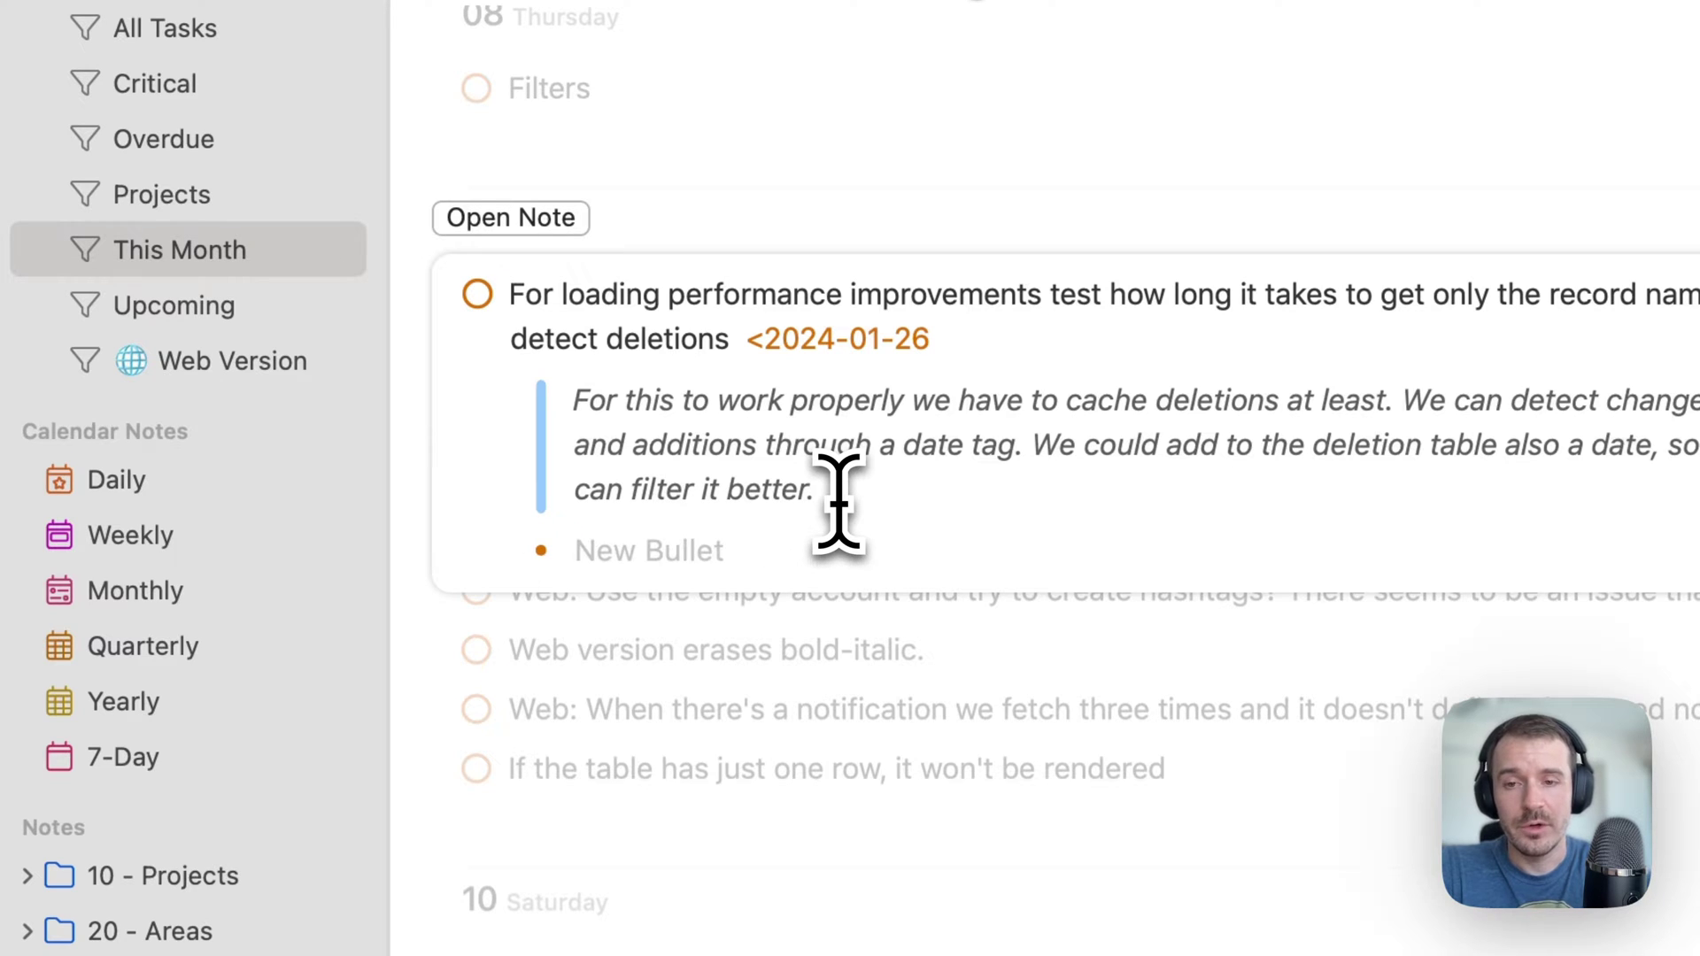
text(bullet)
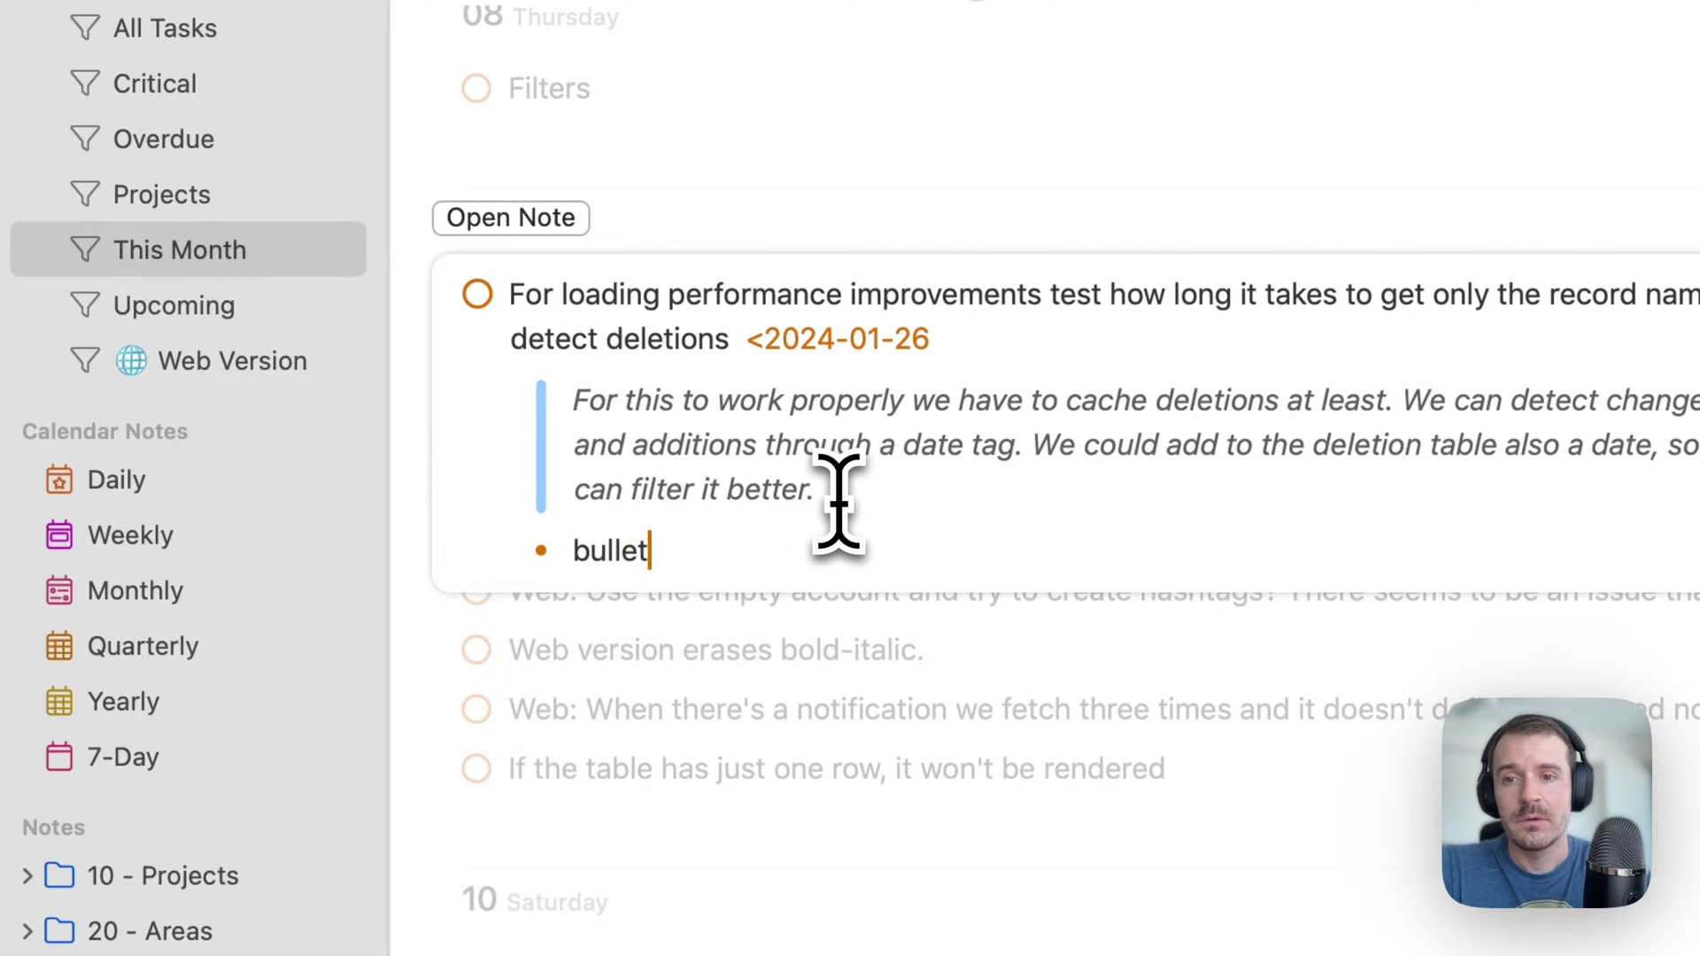
Step: Replace the bullet under the quoted note with a checklist item reading "this is a subtask"
key(BackSpace)
key(BackSpace)
key(BackSpace)
key(BackSpace)
key(BackSpace)
key(BackSpace)
key(BackSpace)
text(+ )
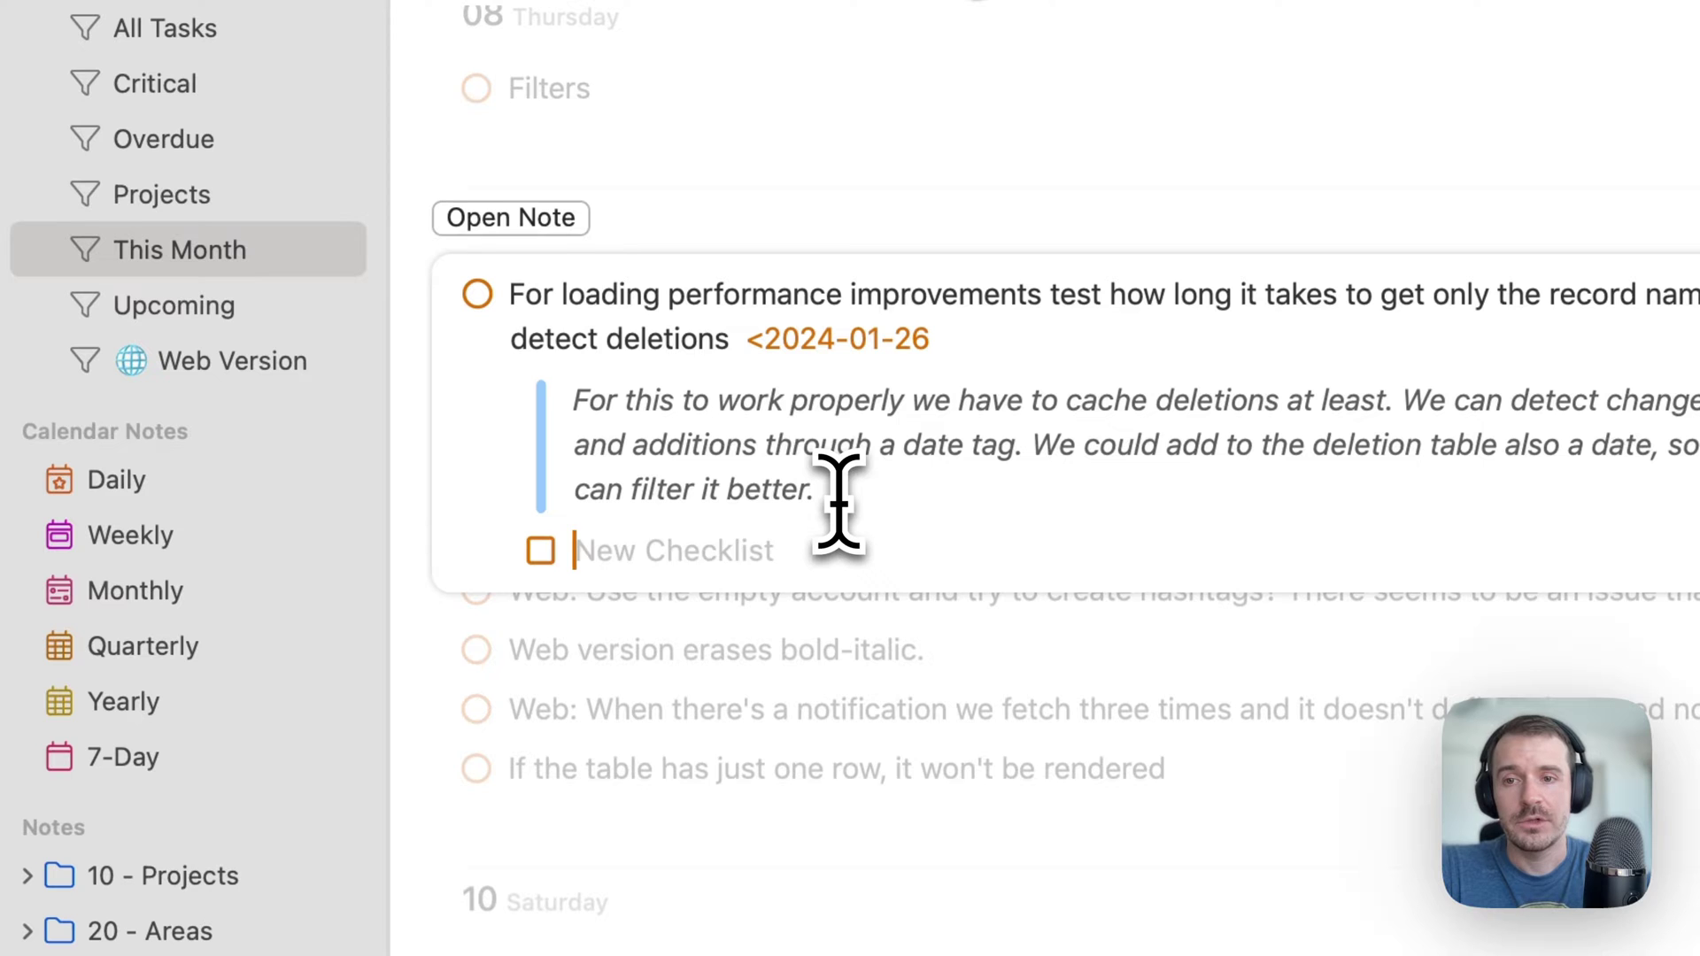
text(c)
key(BackSpace)
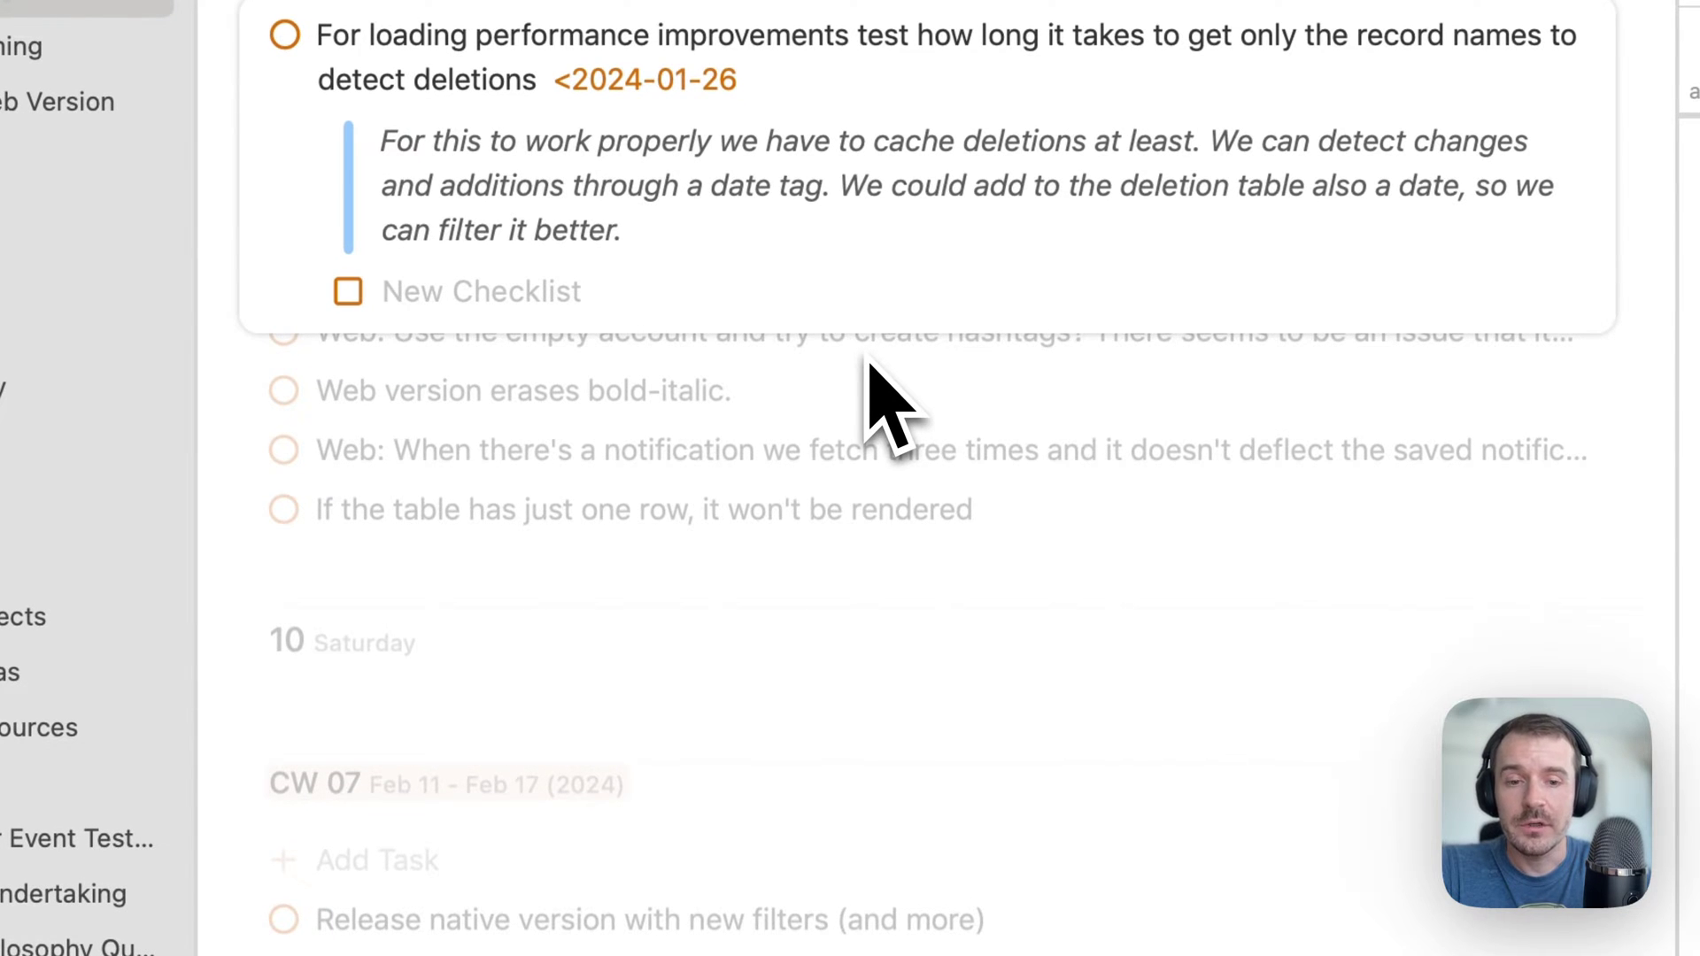
text(this is a subt)
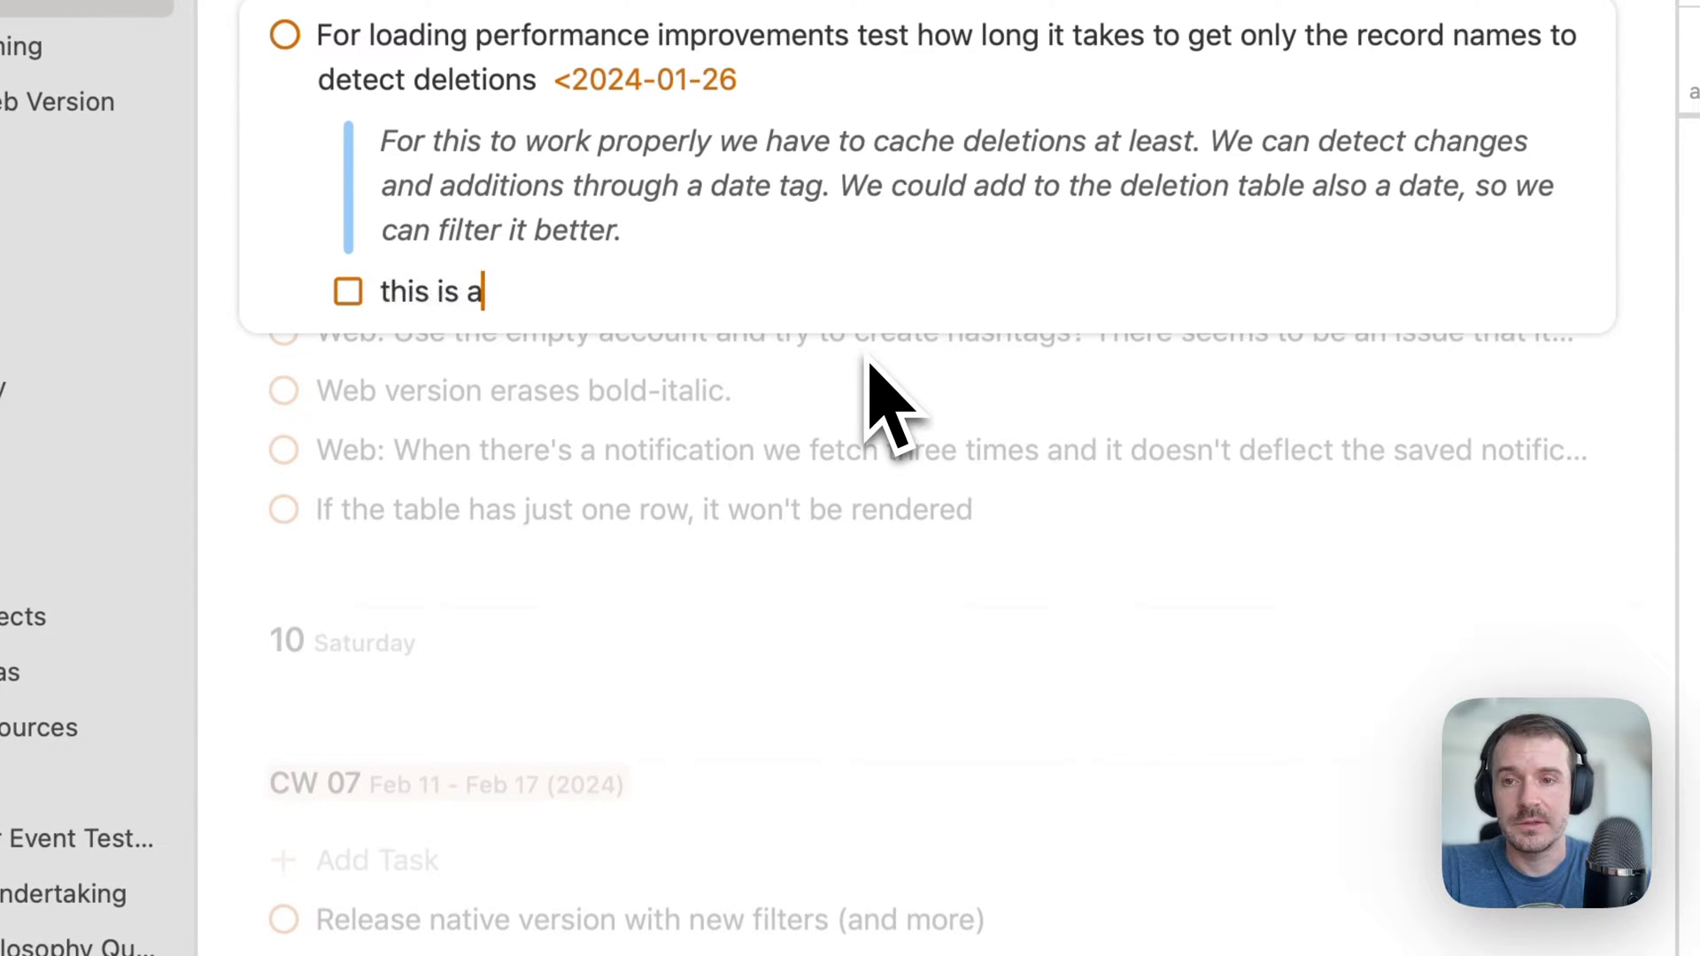
text(ask)
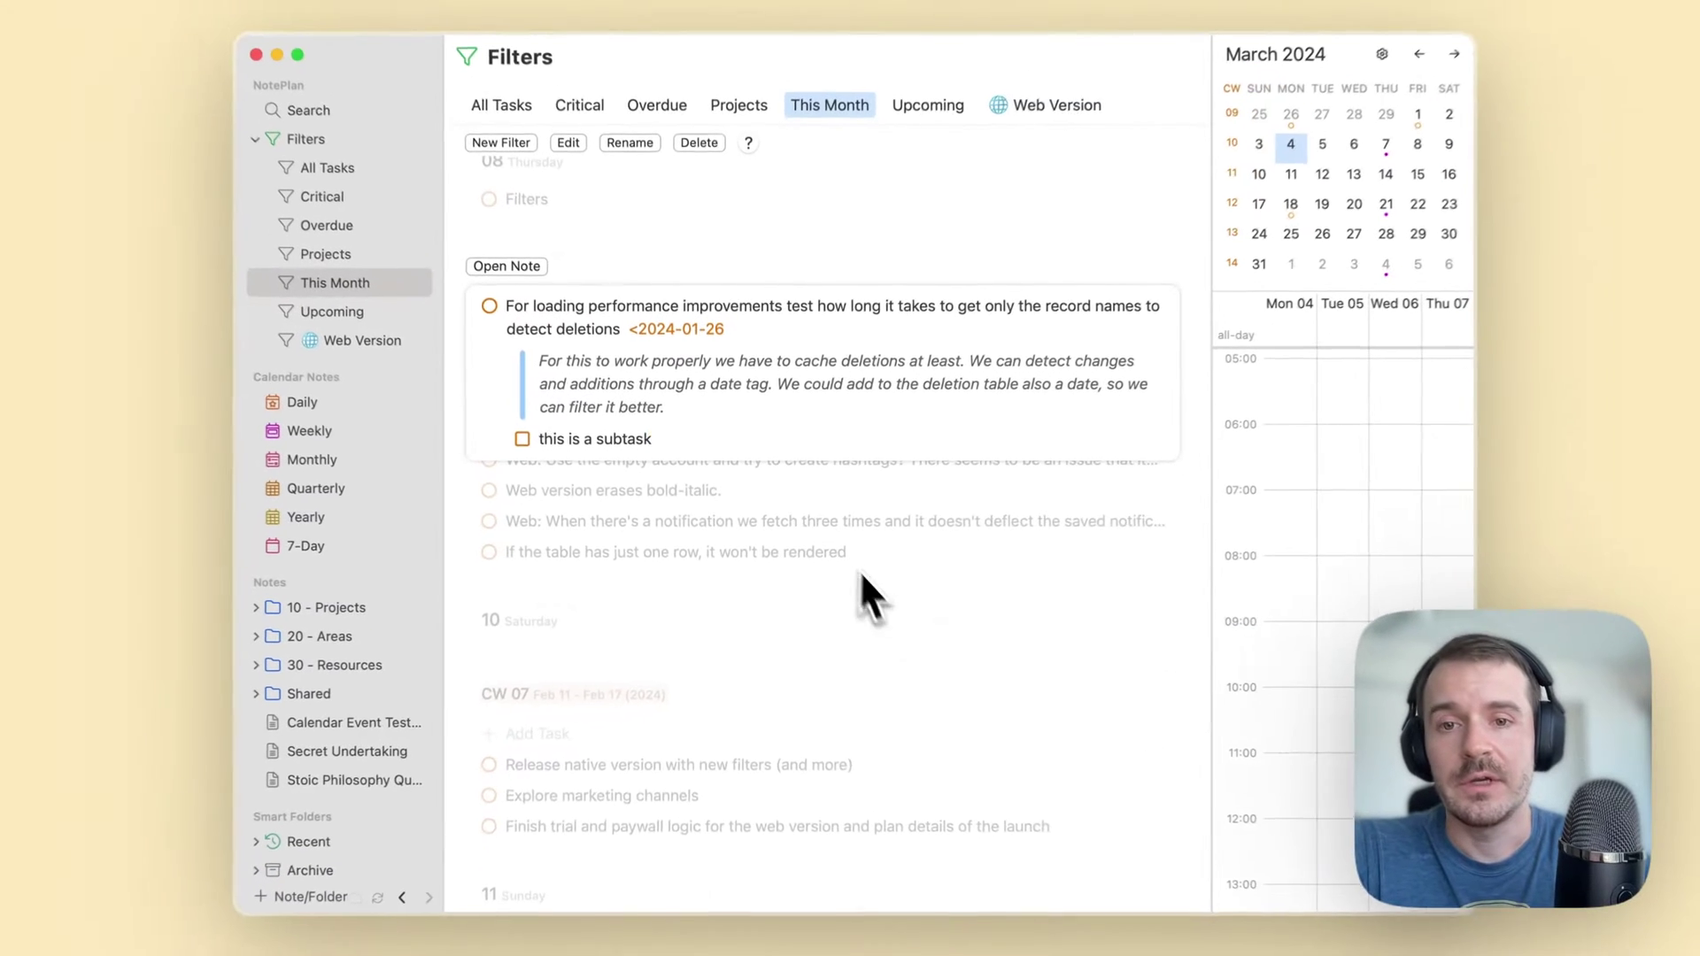
Step: Delete the checklist subtask line from the loading performance task and close the task's editor
key(Escape)
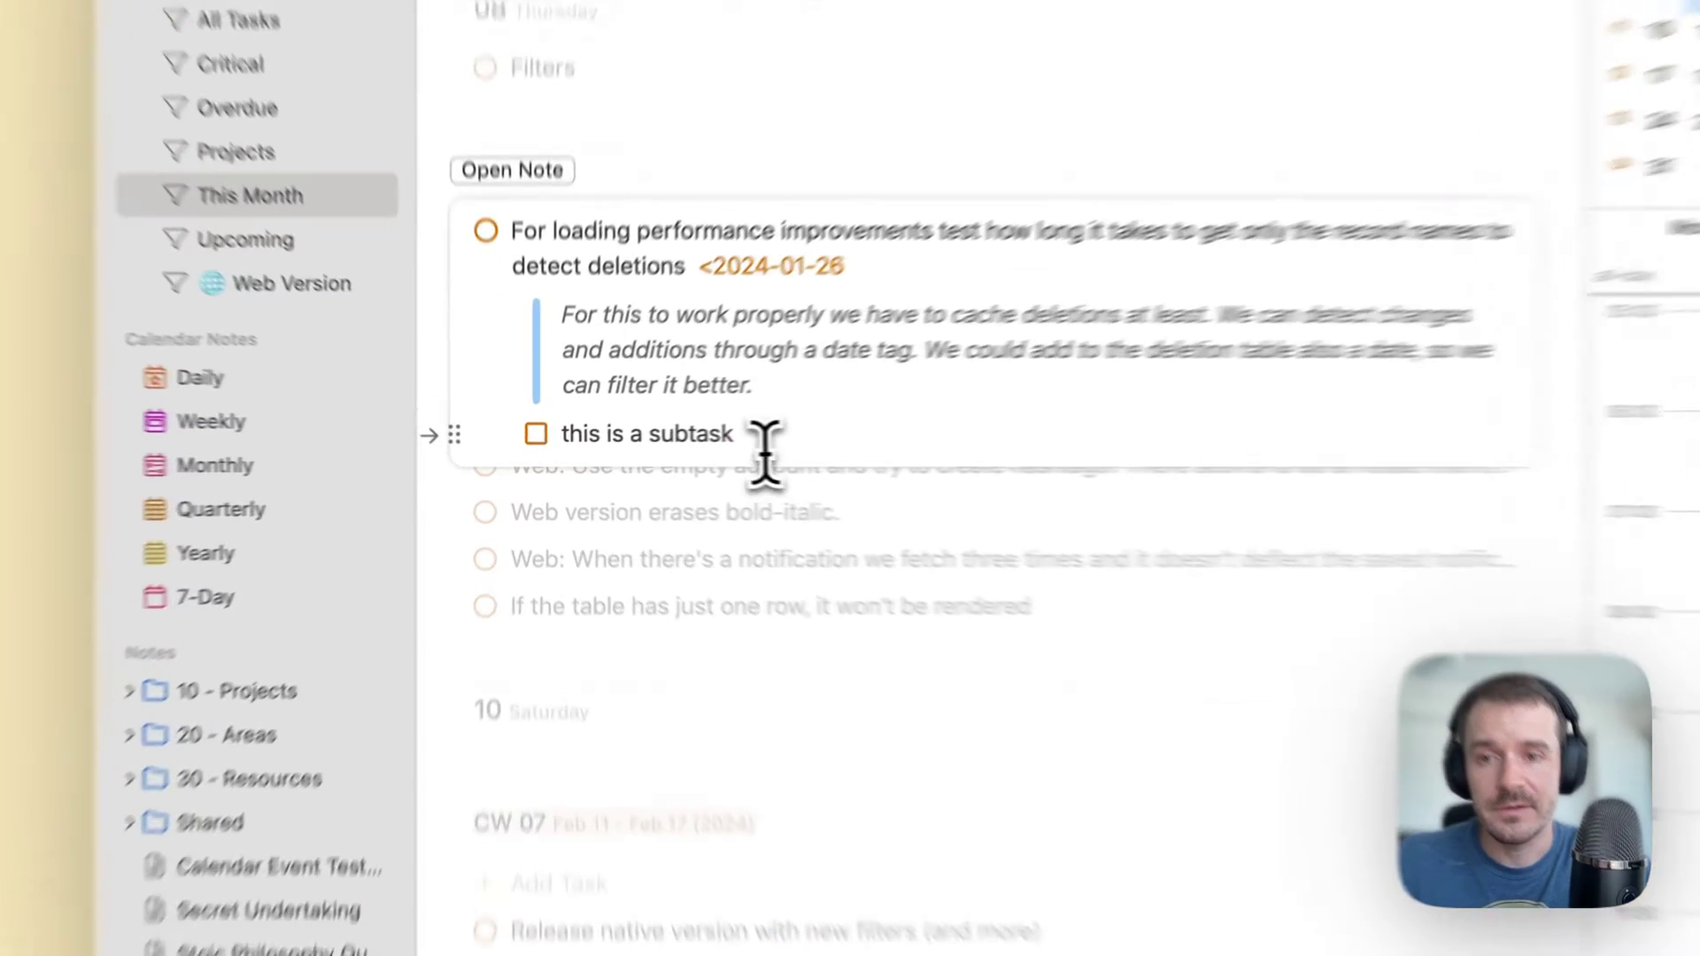
drag(668, 446, 533, 448)
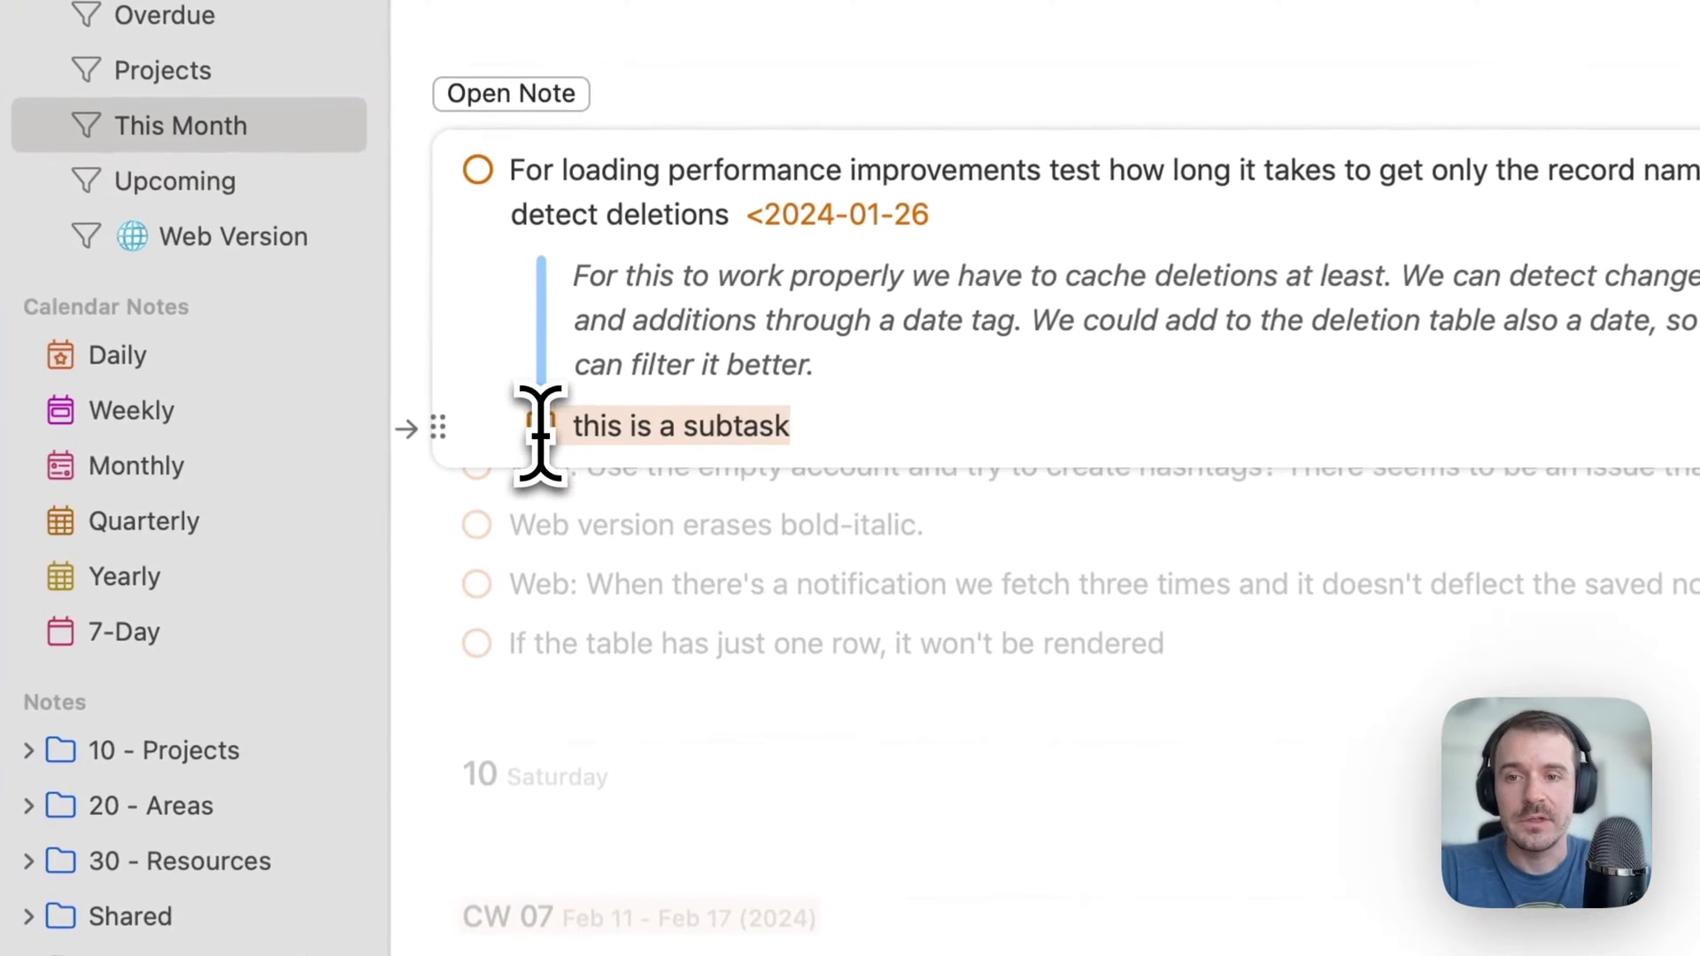
key(BackSpace)
key(BackSpace)
key(BackSpace)
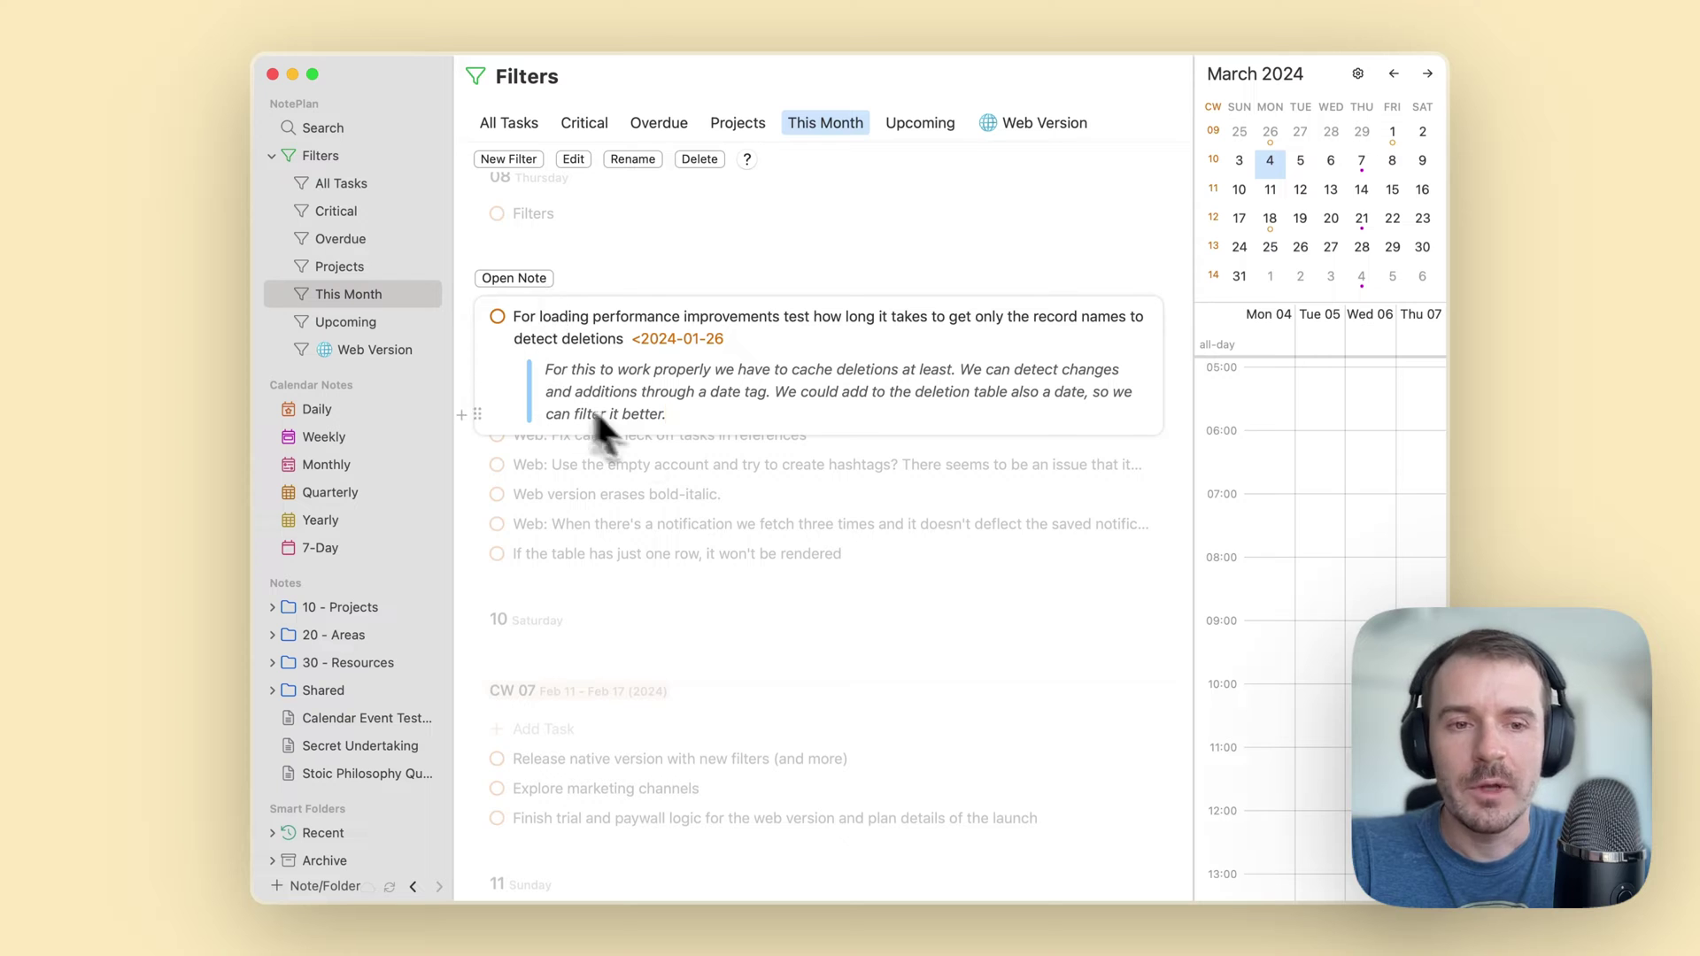
key(Escape)
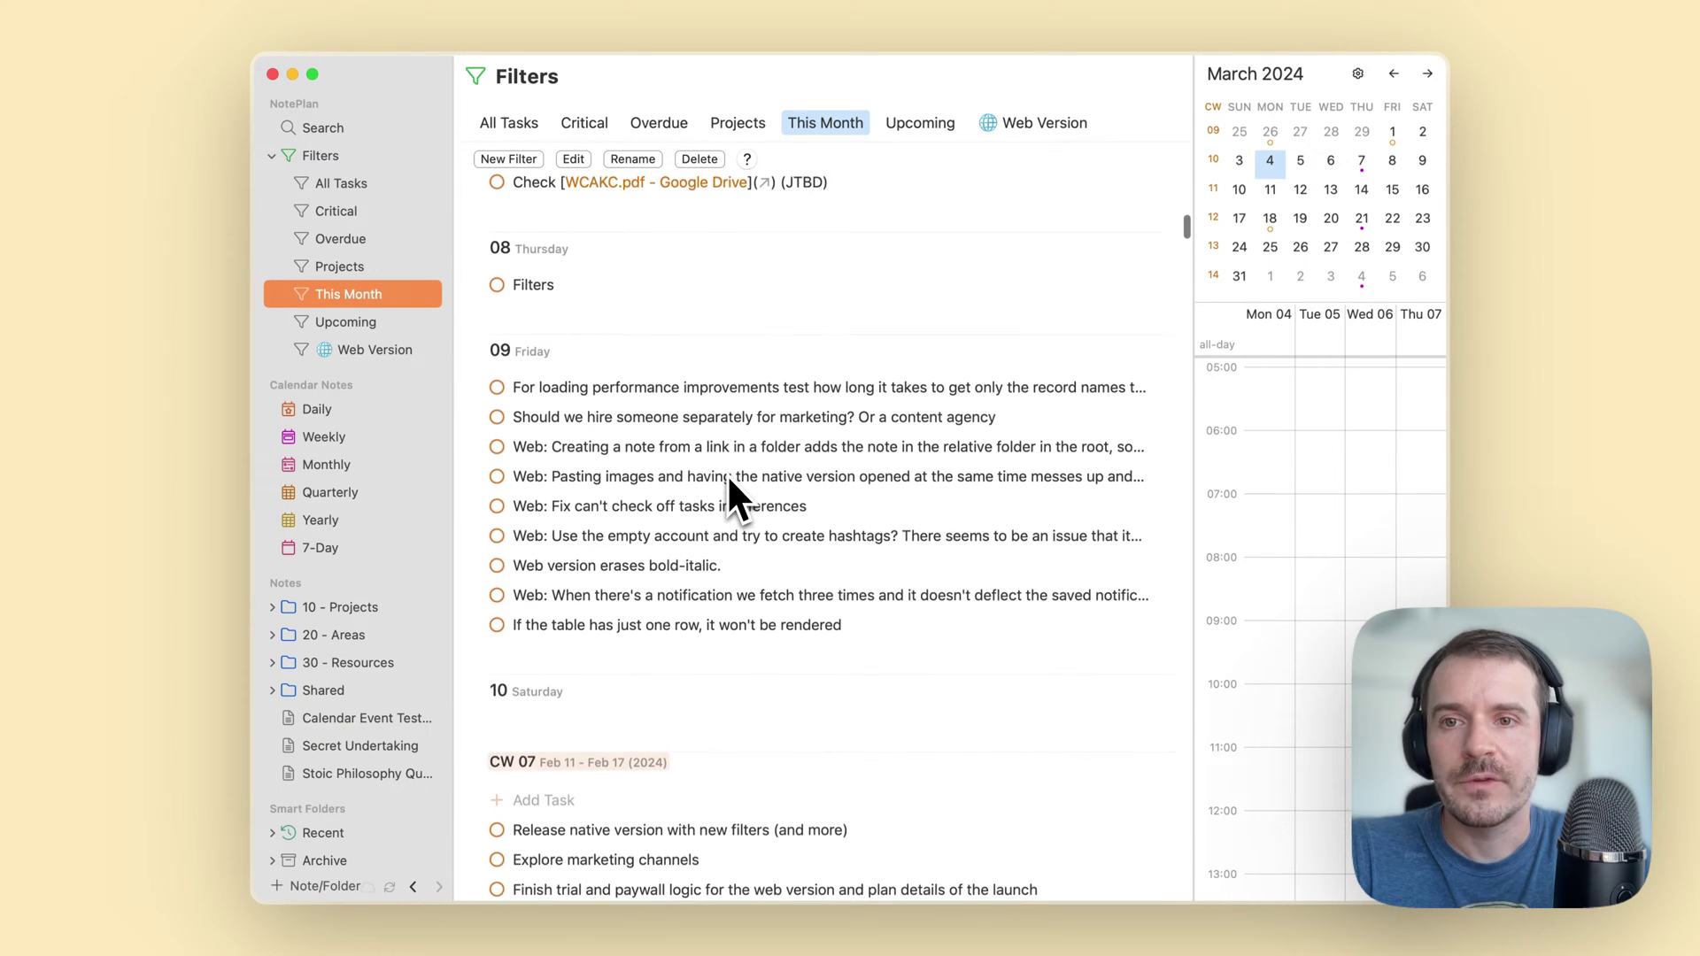
Step: Open the This Month filter's settings and filter its tasks by the text "web"
scroll(718, 368, down, 1)
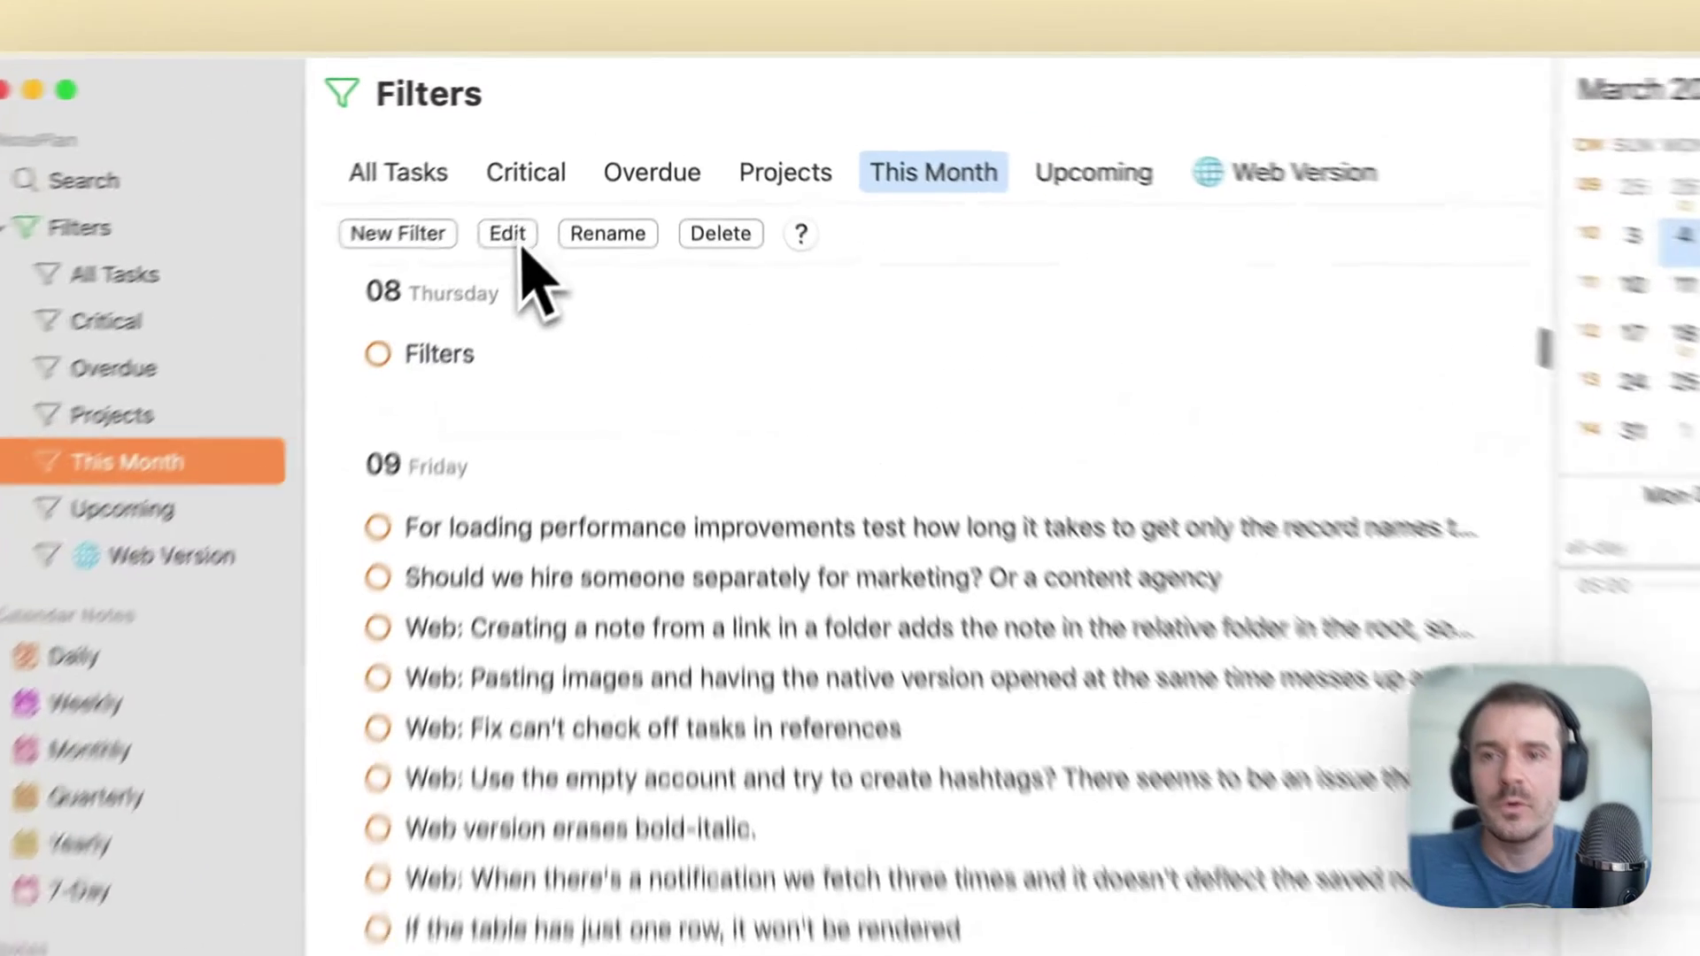
click(573, 159)
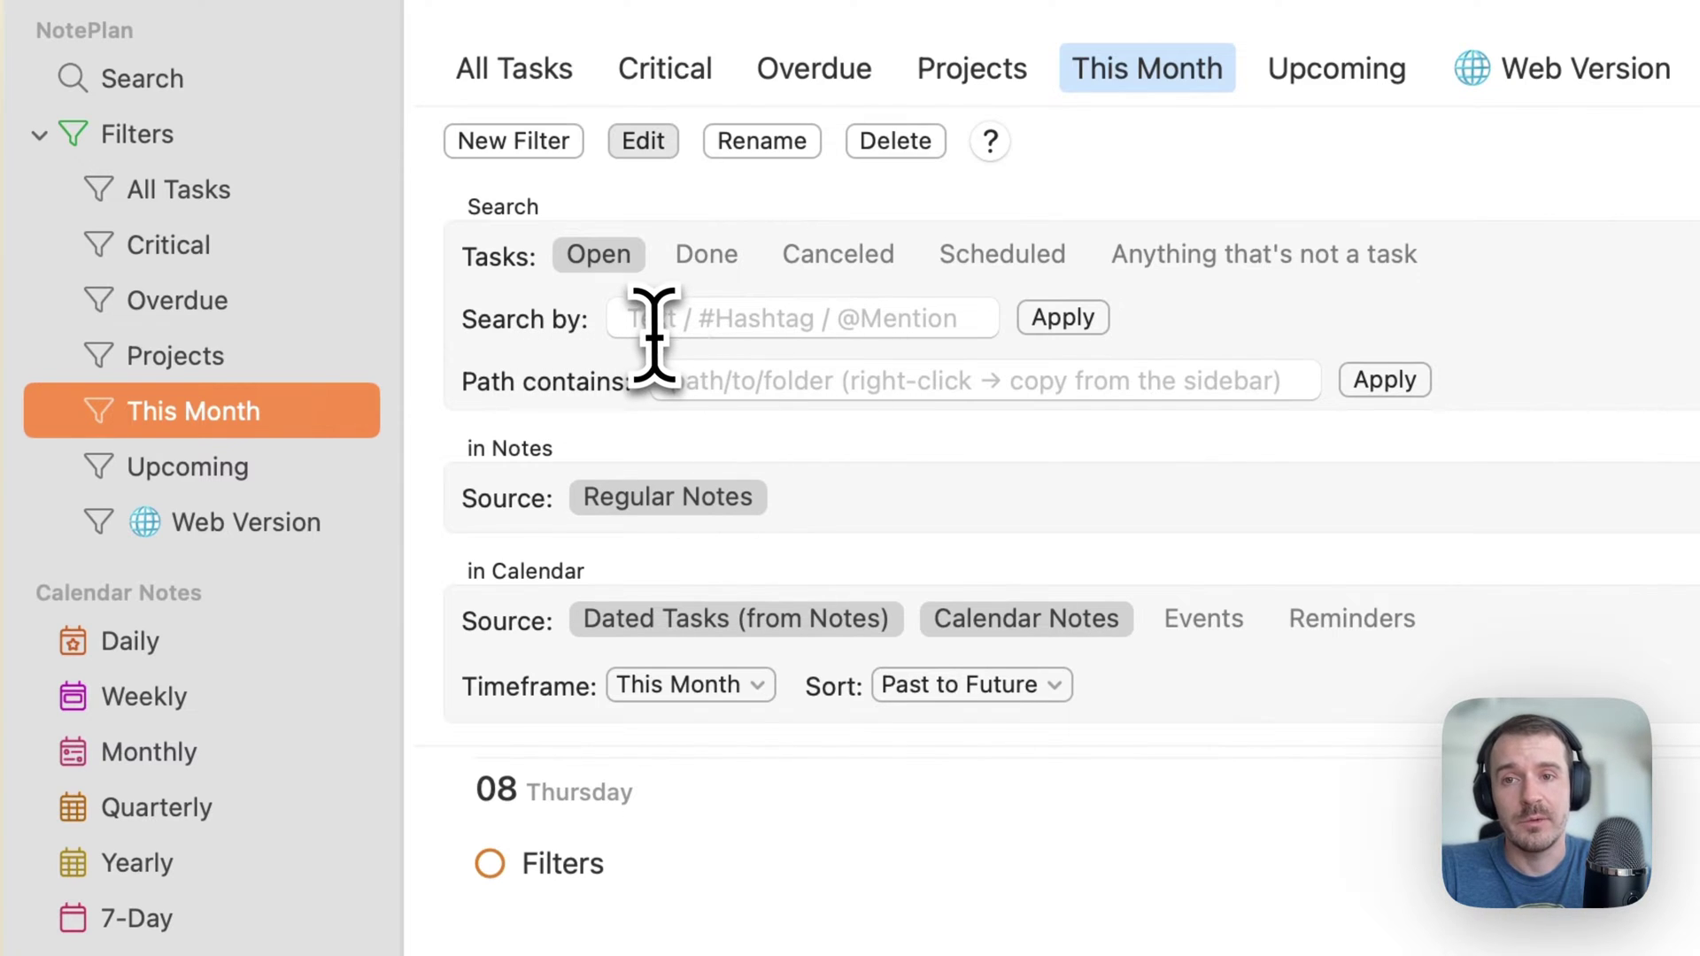
click(886, 315)
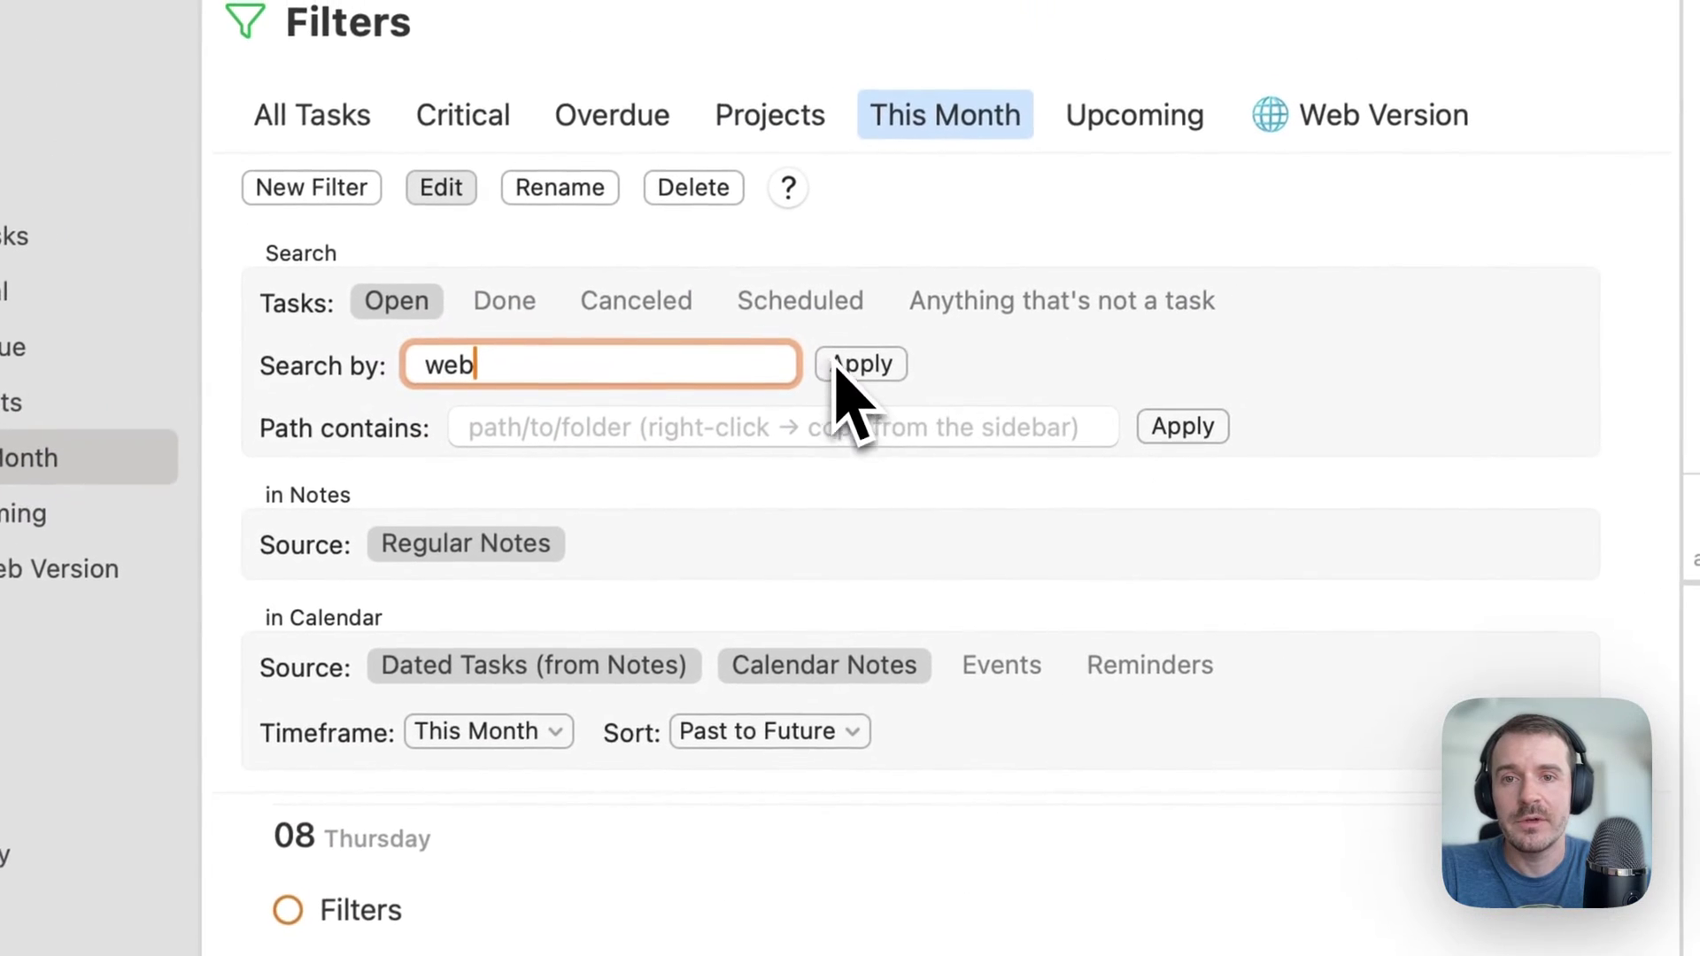
click(837, 370)
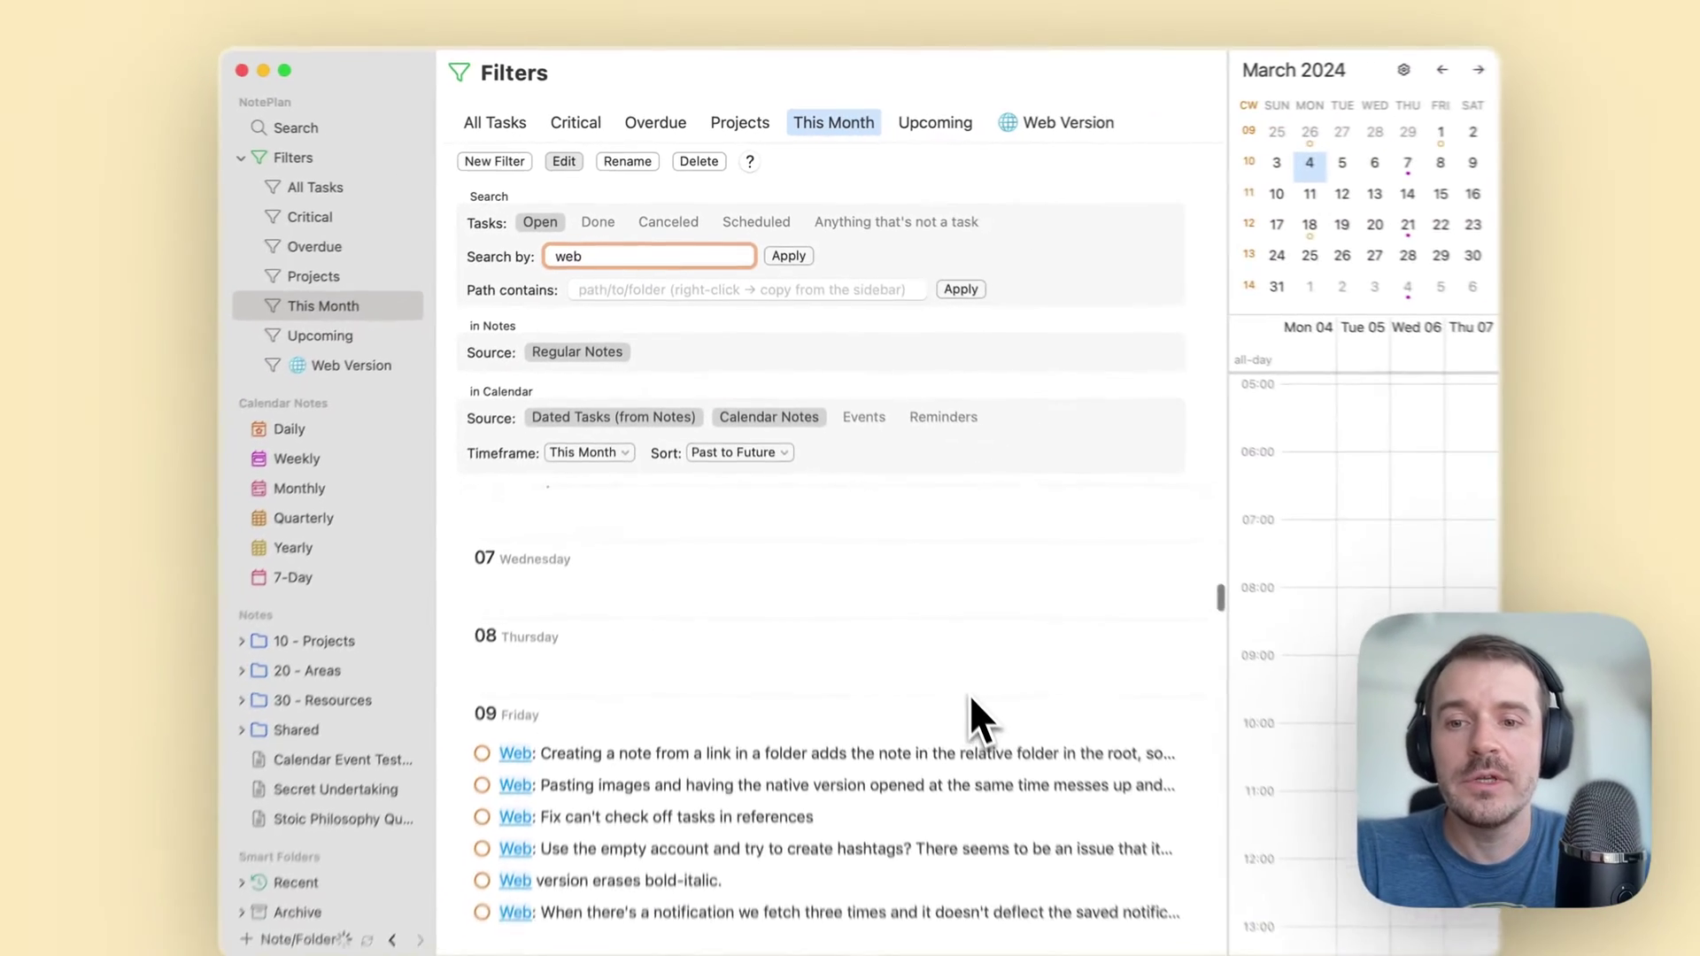
scroll(970, 694, down, 5)
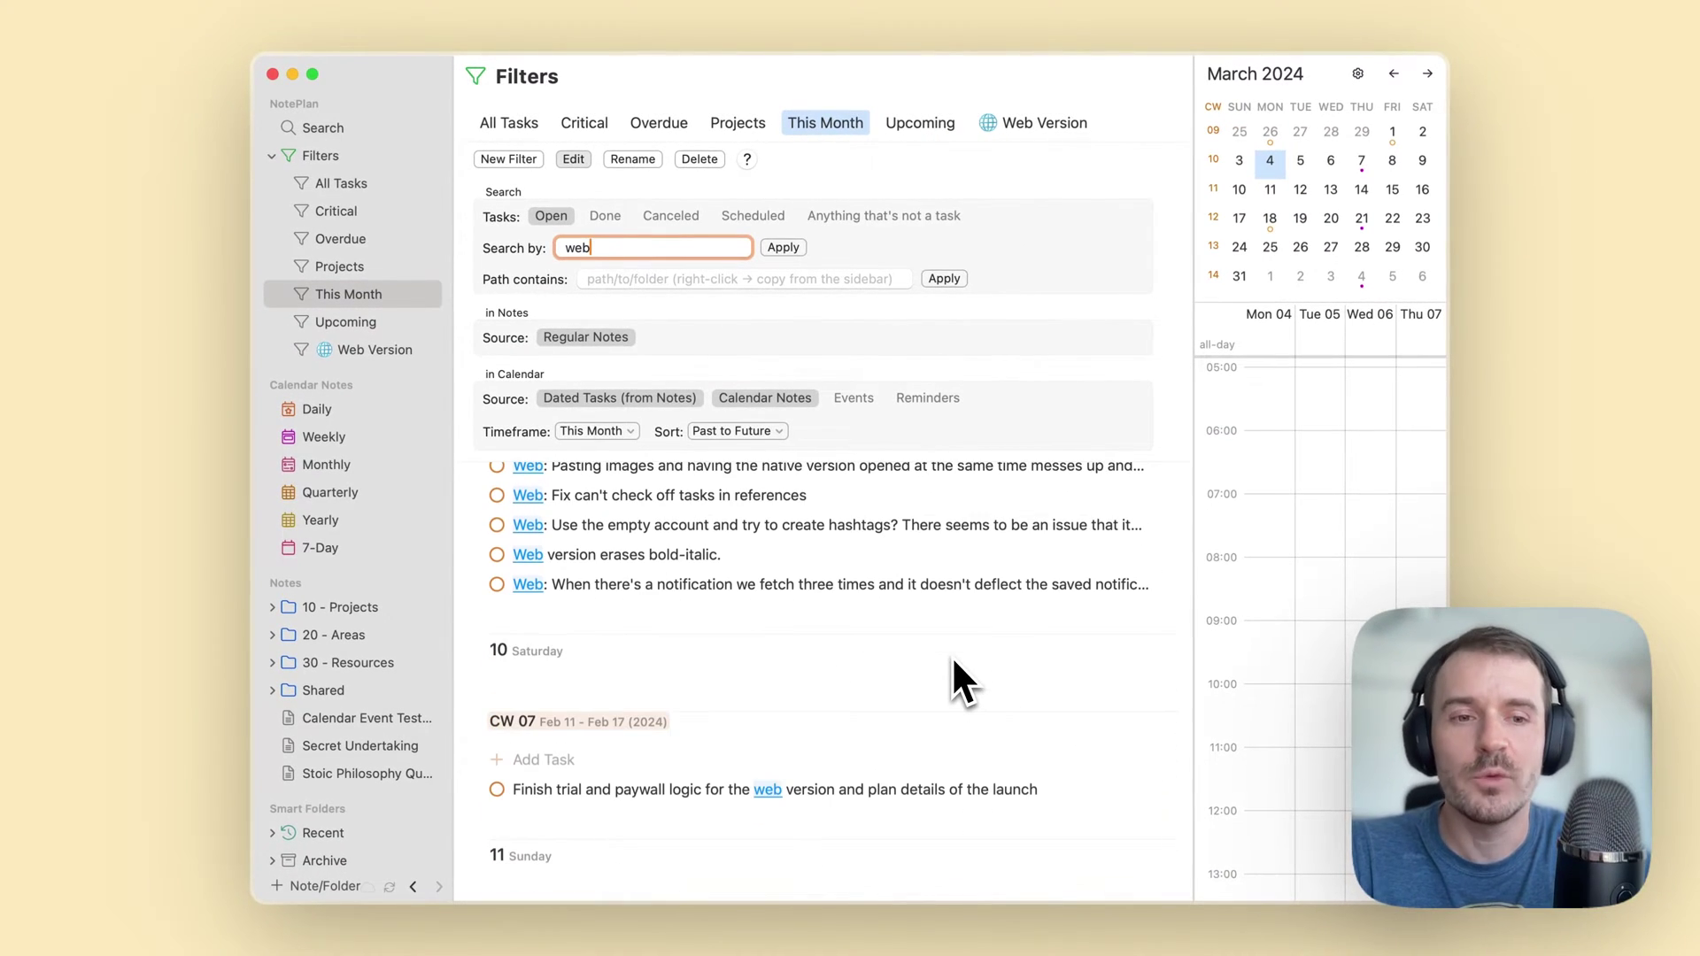
scroll(953, 655, up, 2)
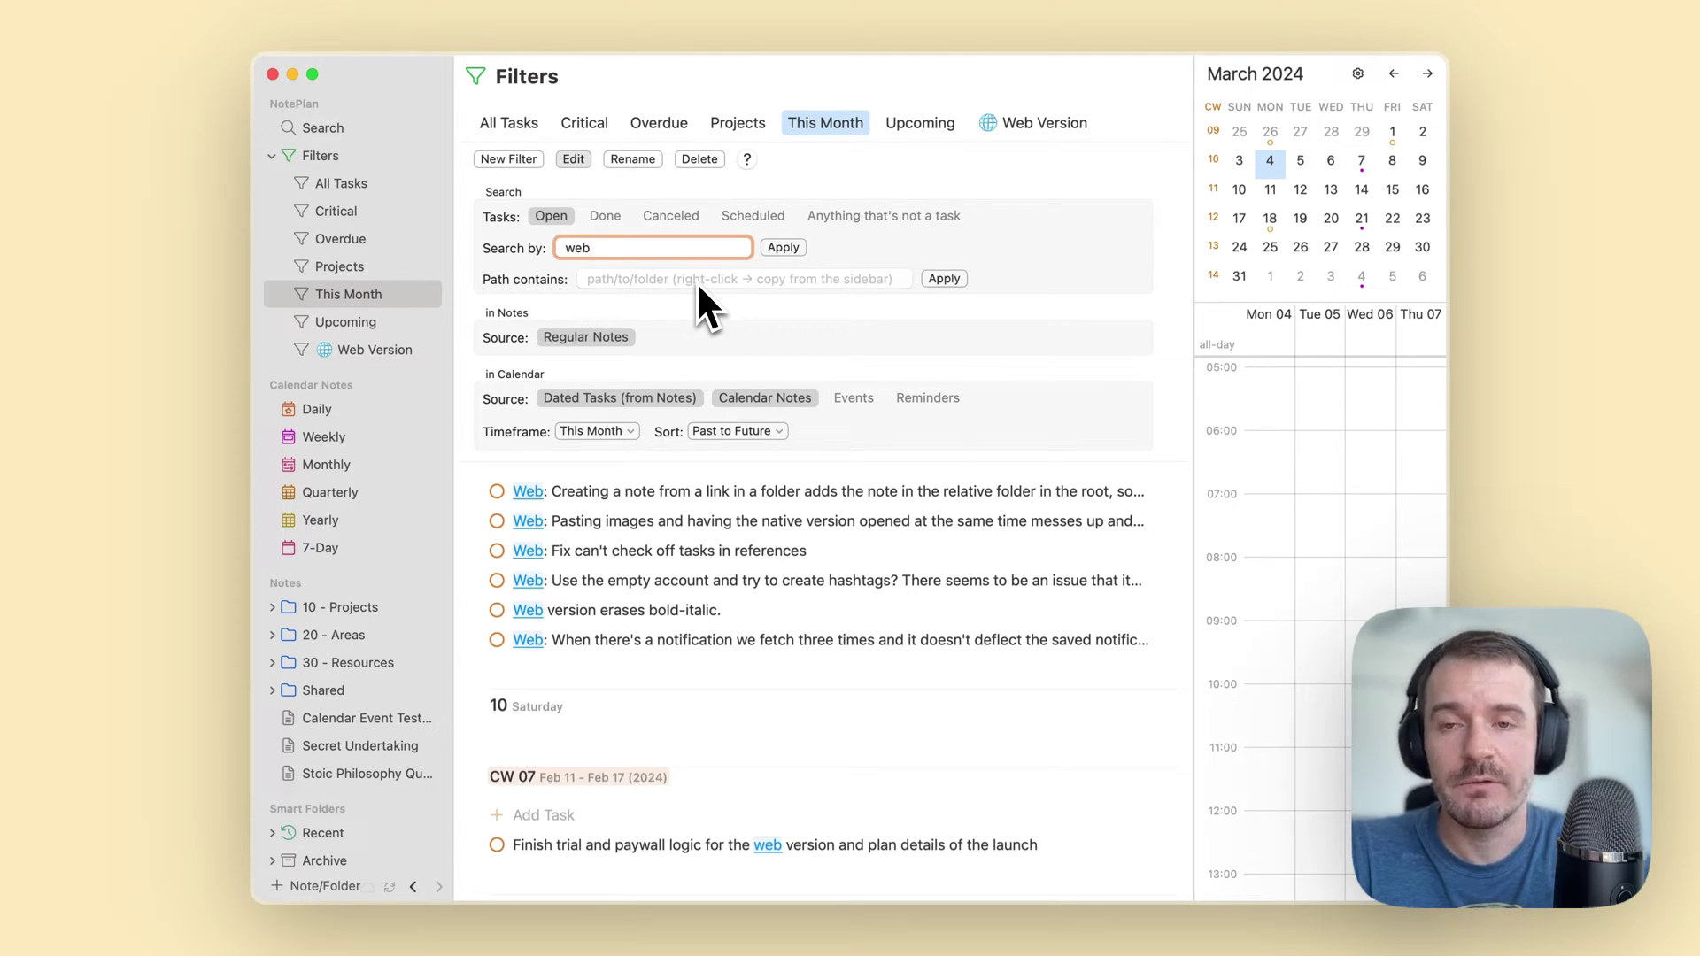
Step: Clear the search text of the This Month filter and apply the change
key(BackSpace)
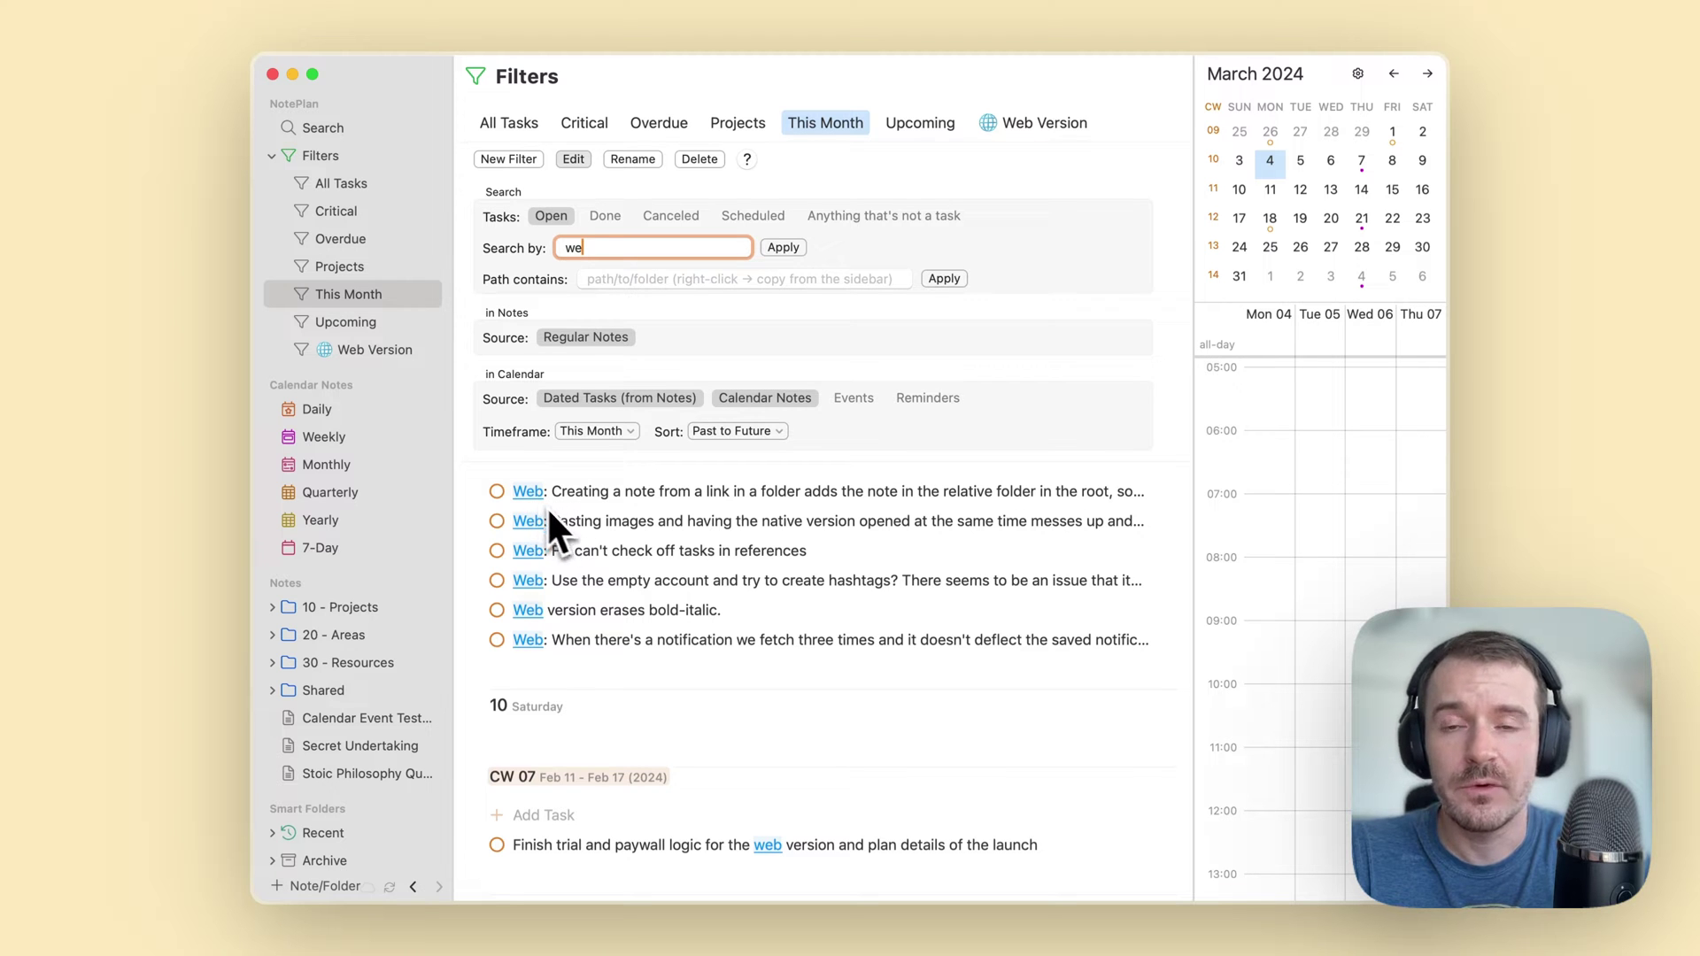
key(BackSpace)
key(BackSpace)
click(782, 248)
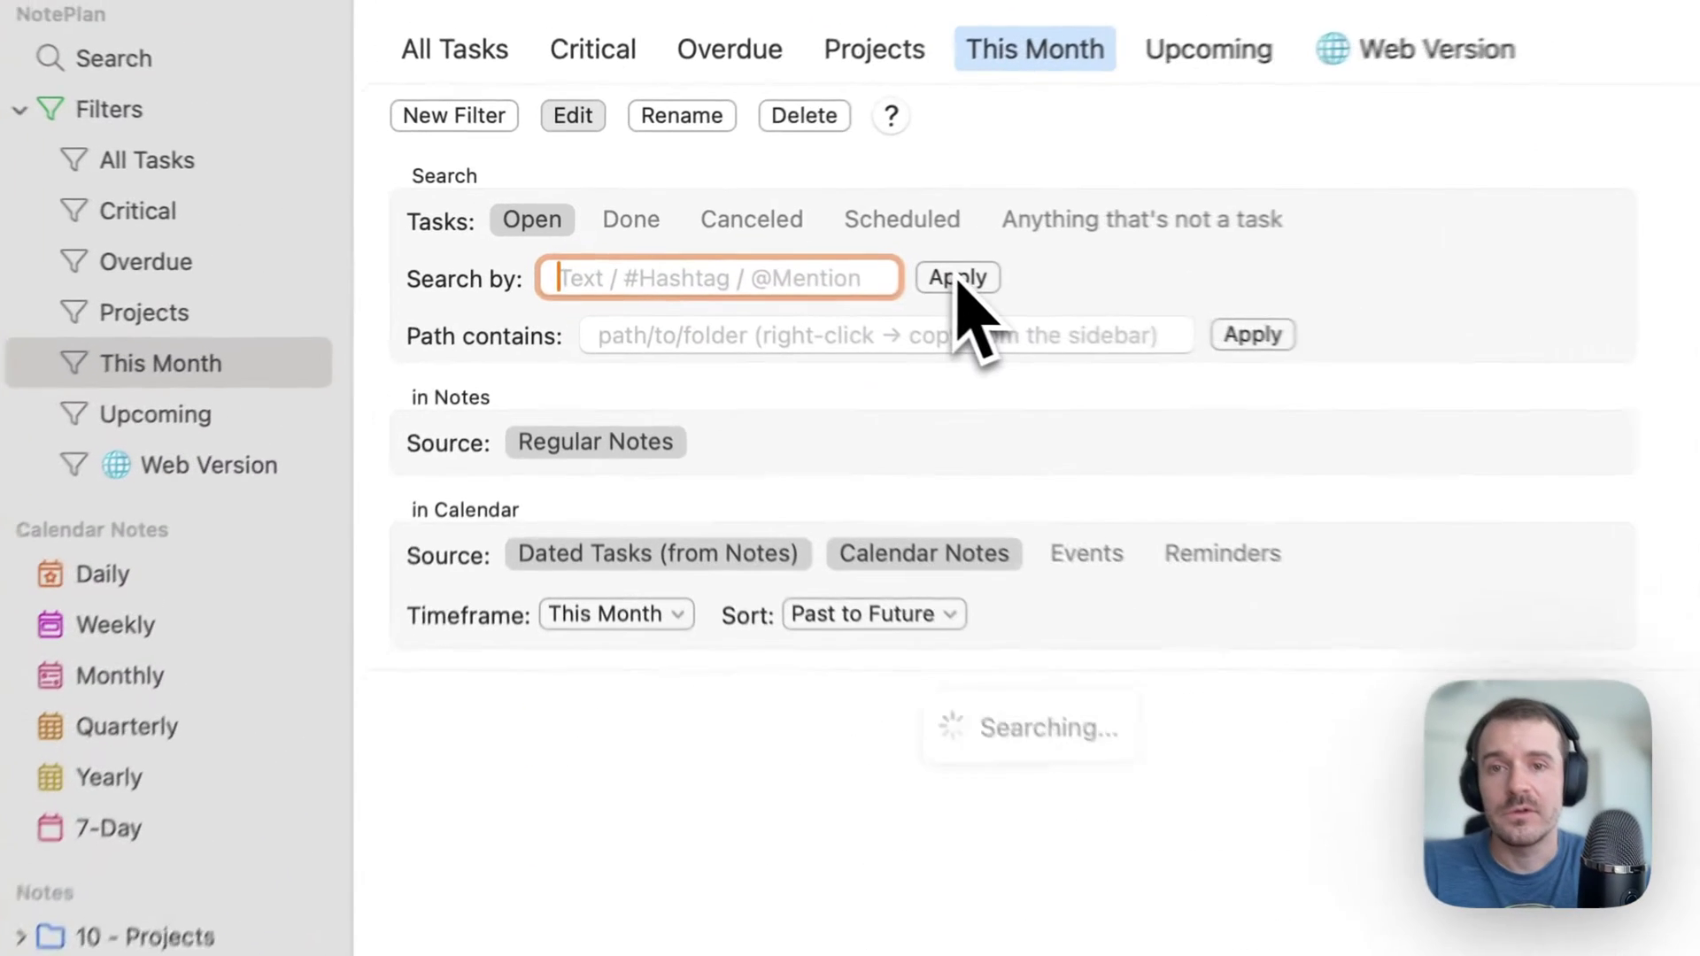
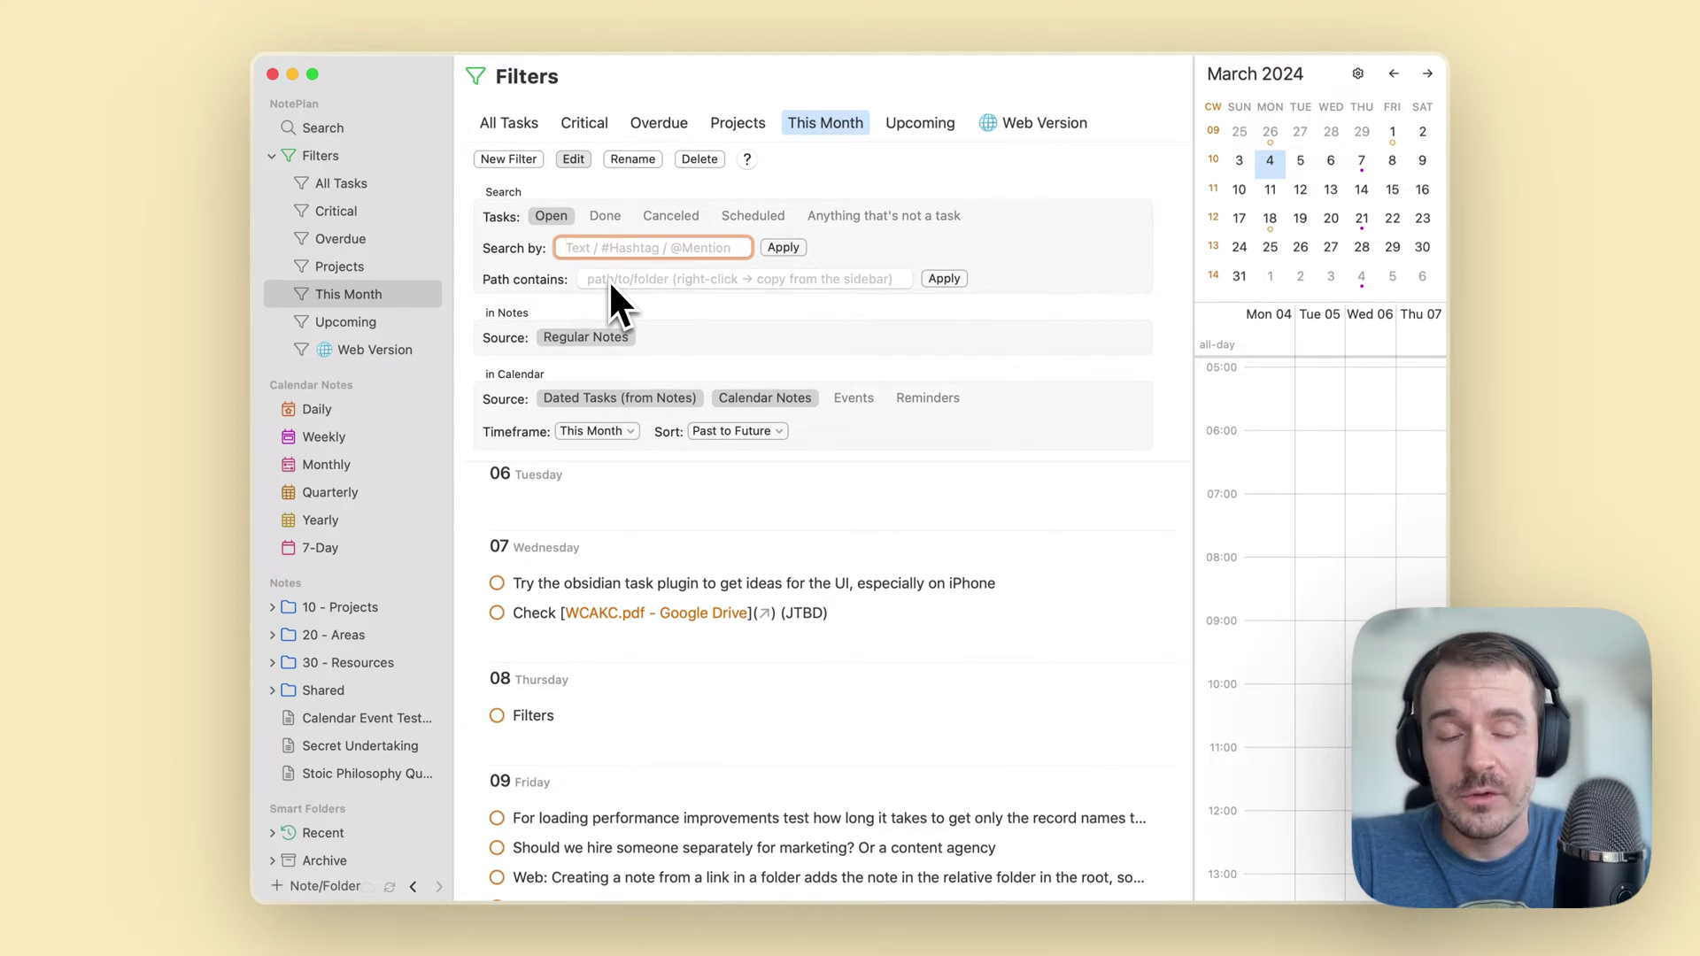
Step: Examine the This Month filter's results across the February calendar entries and the tasks from regular notes
scroll(608, 620, down, 1)
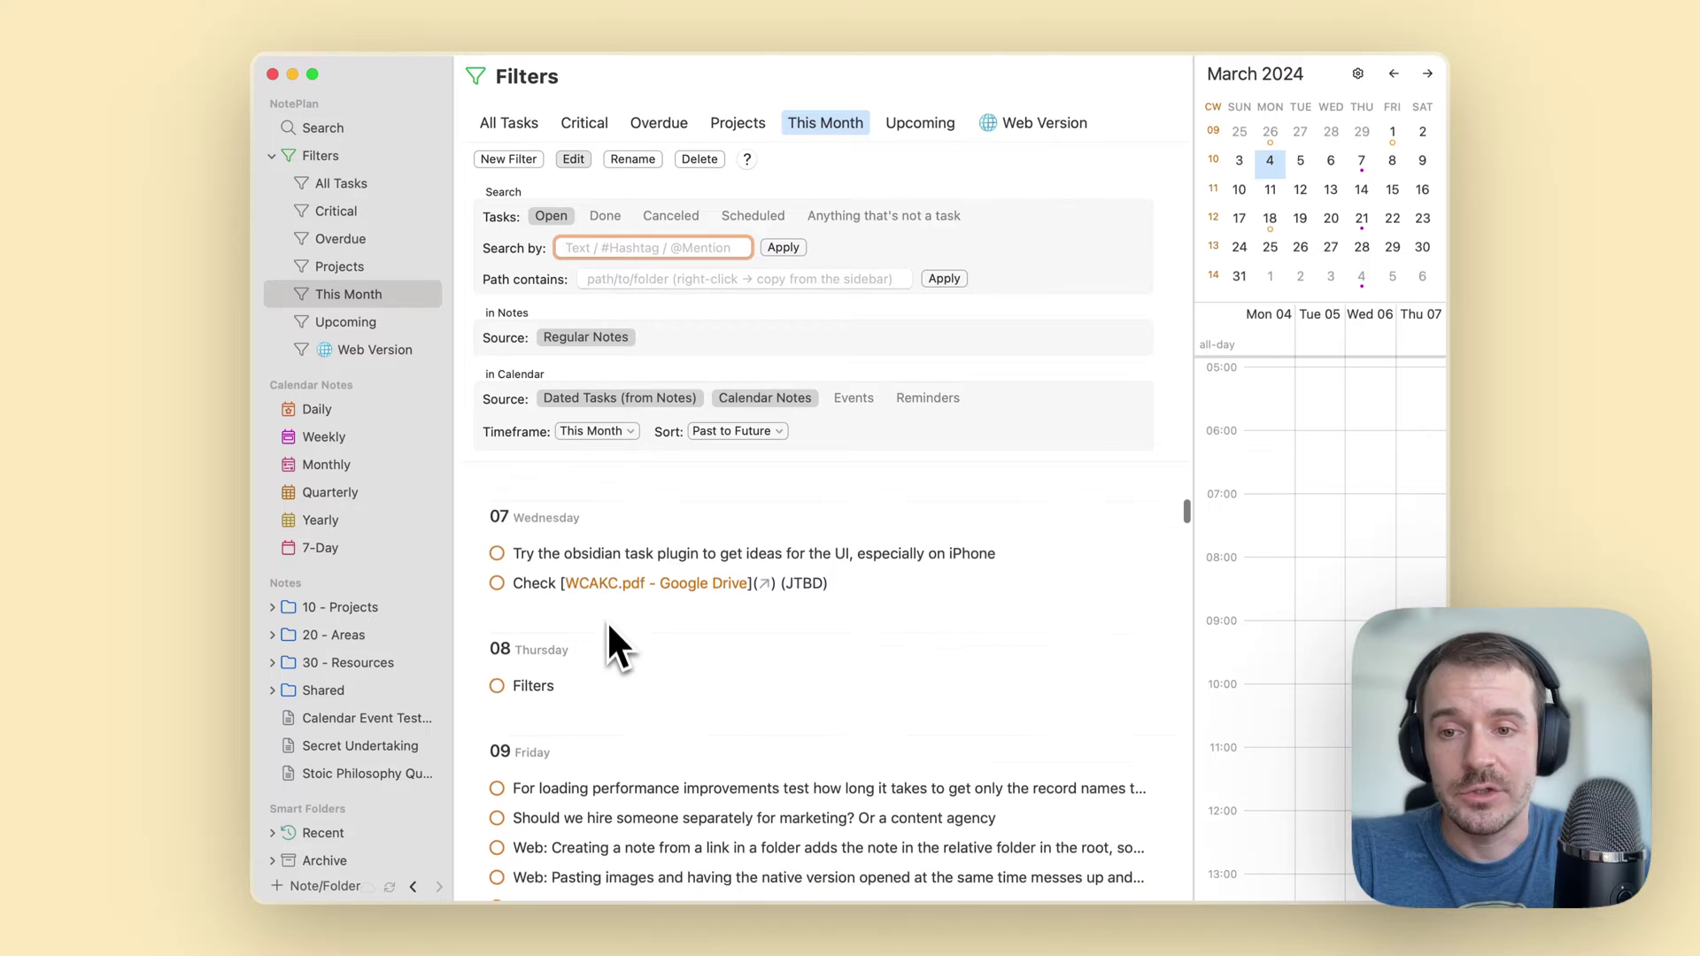
scroll(608, 614, up, 1)
scroll(558, 611, down, 1)
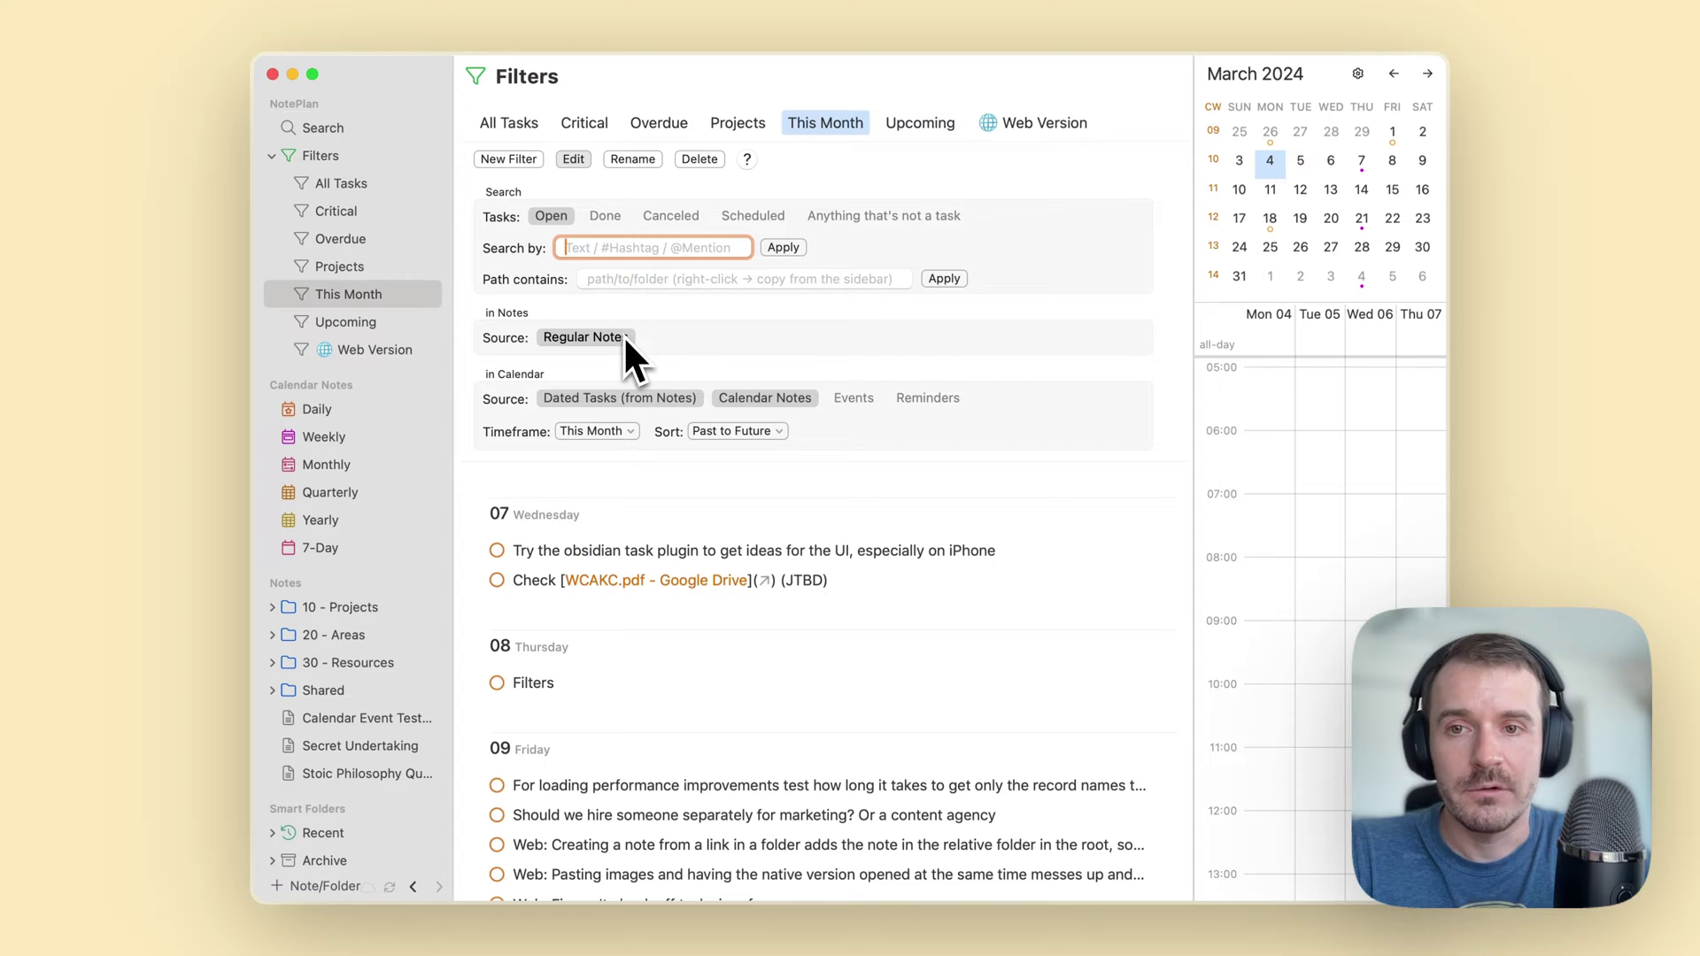
scroll(597, 619, down, 10)
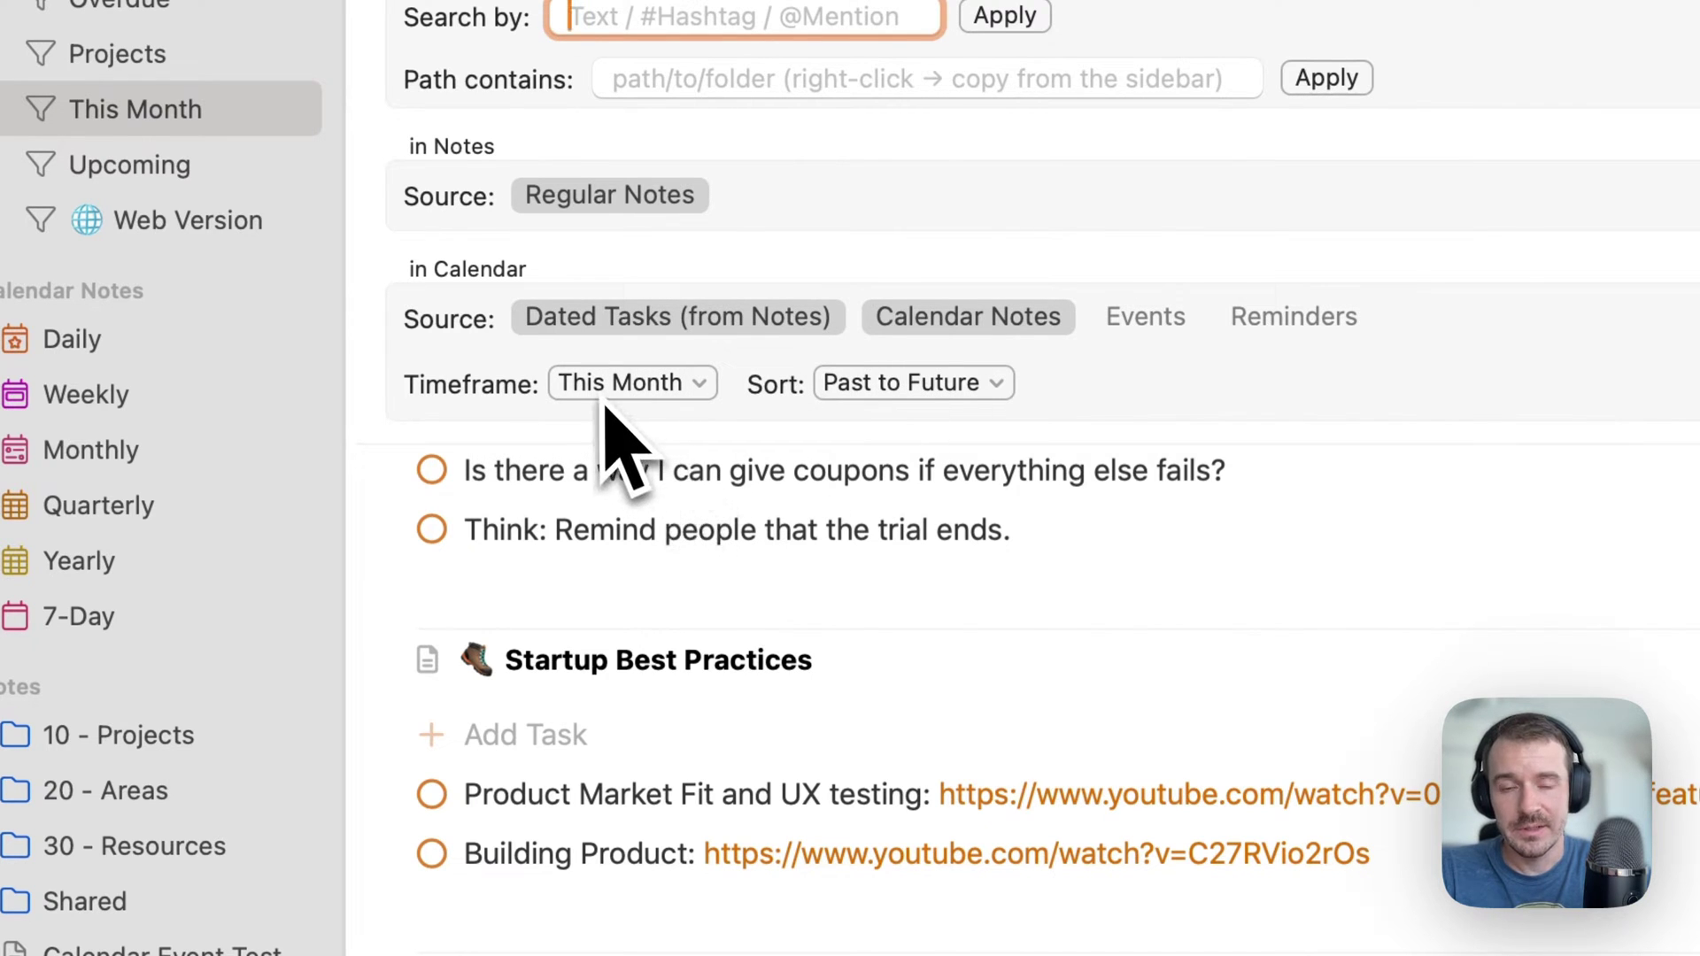
scroll(841, 611, up, 3)
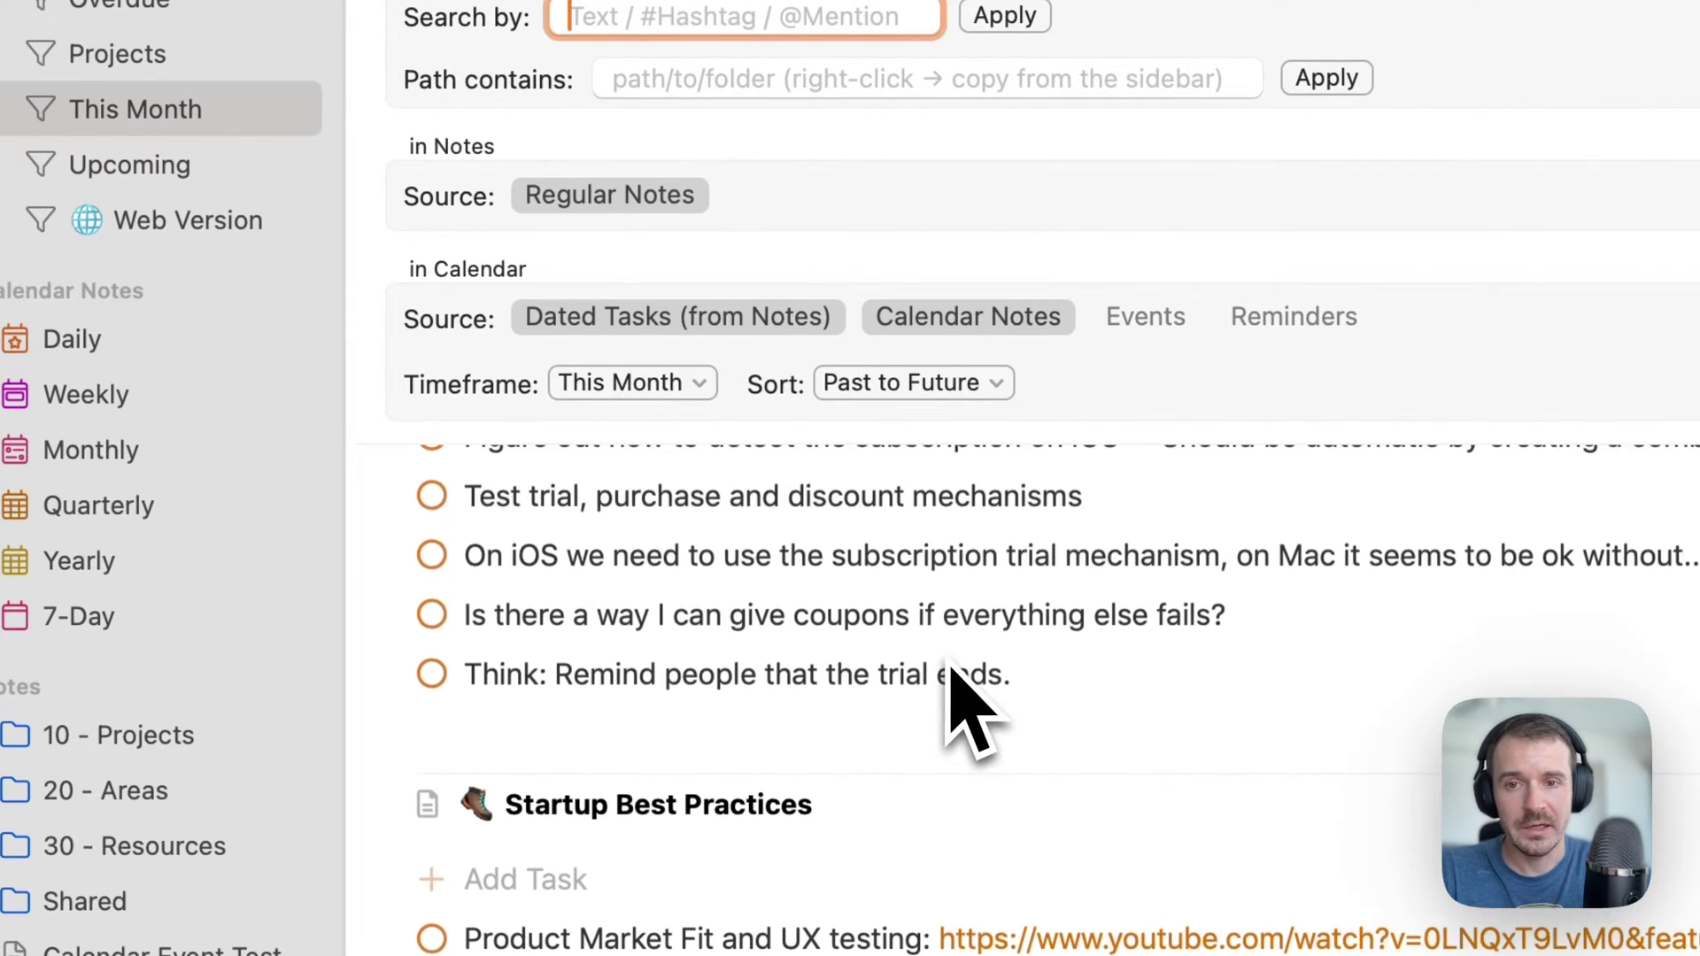
scroll(960, 700, up, 10)
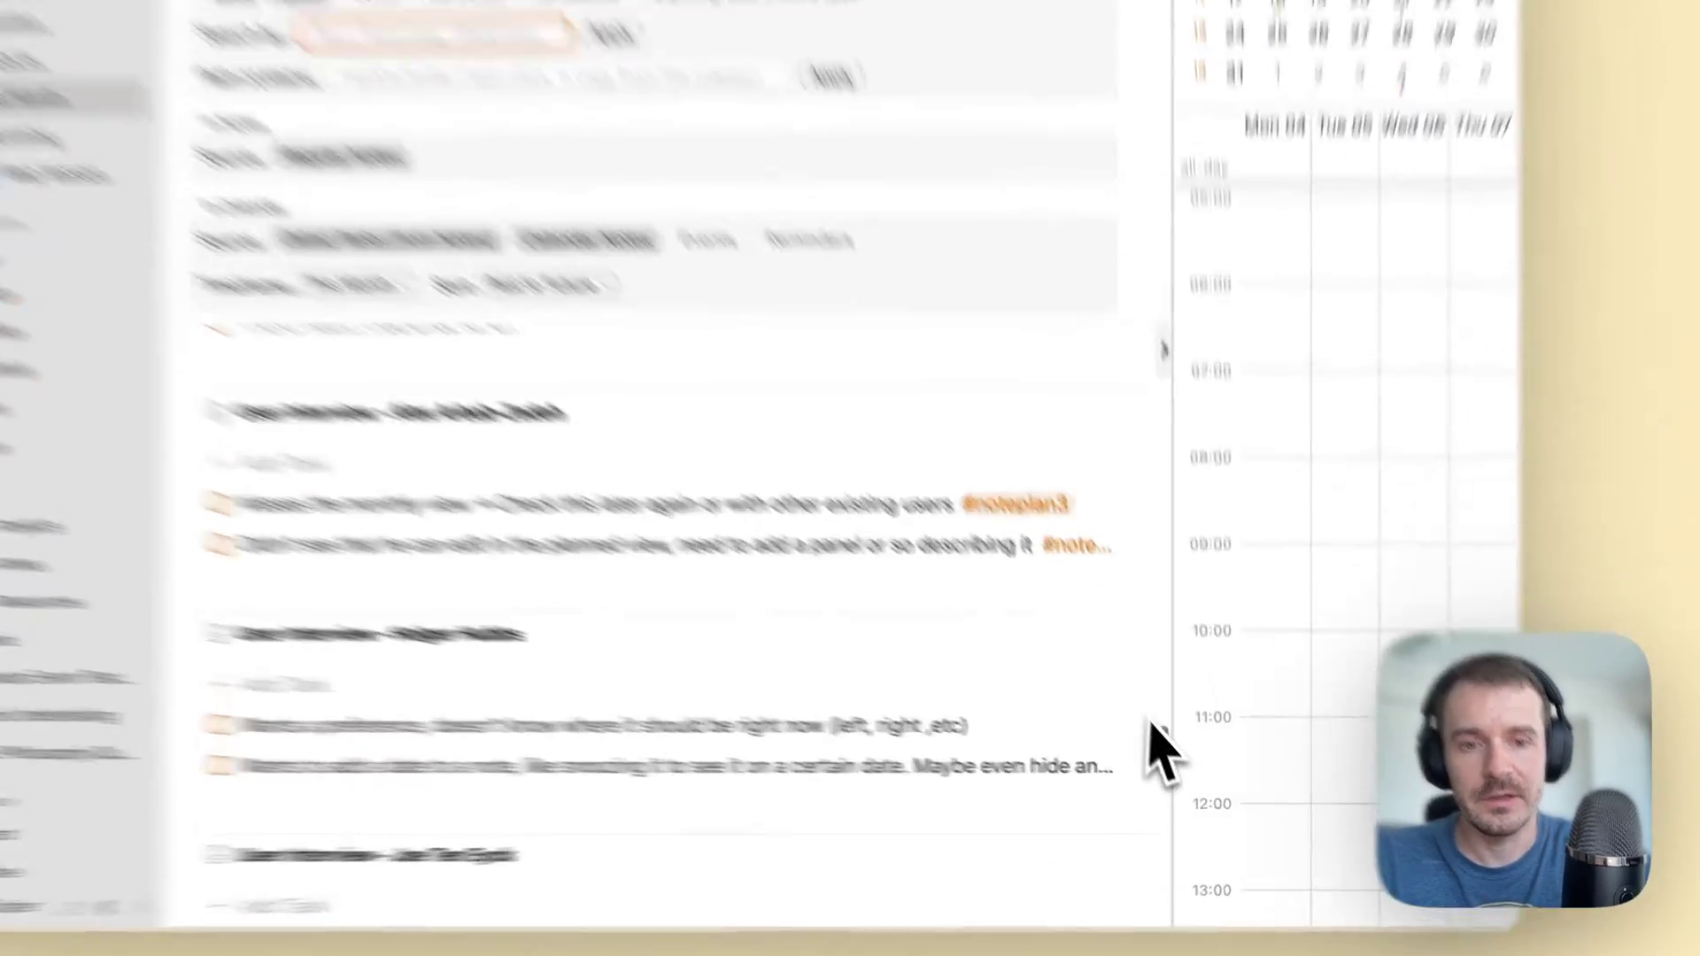
scroll(1160, 748, up, 10)
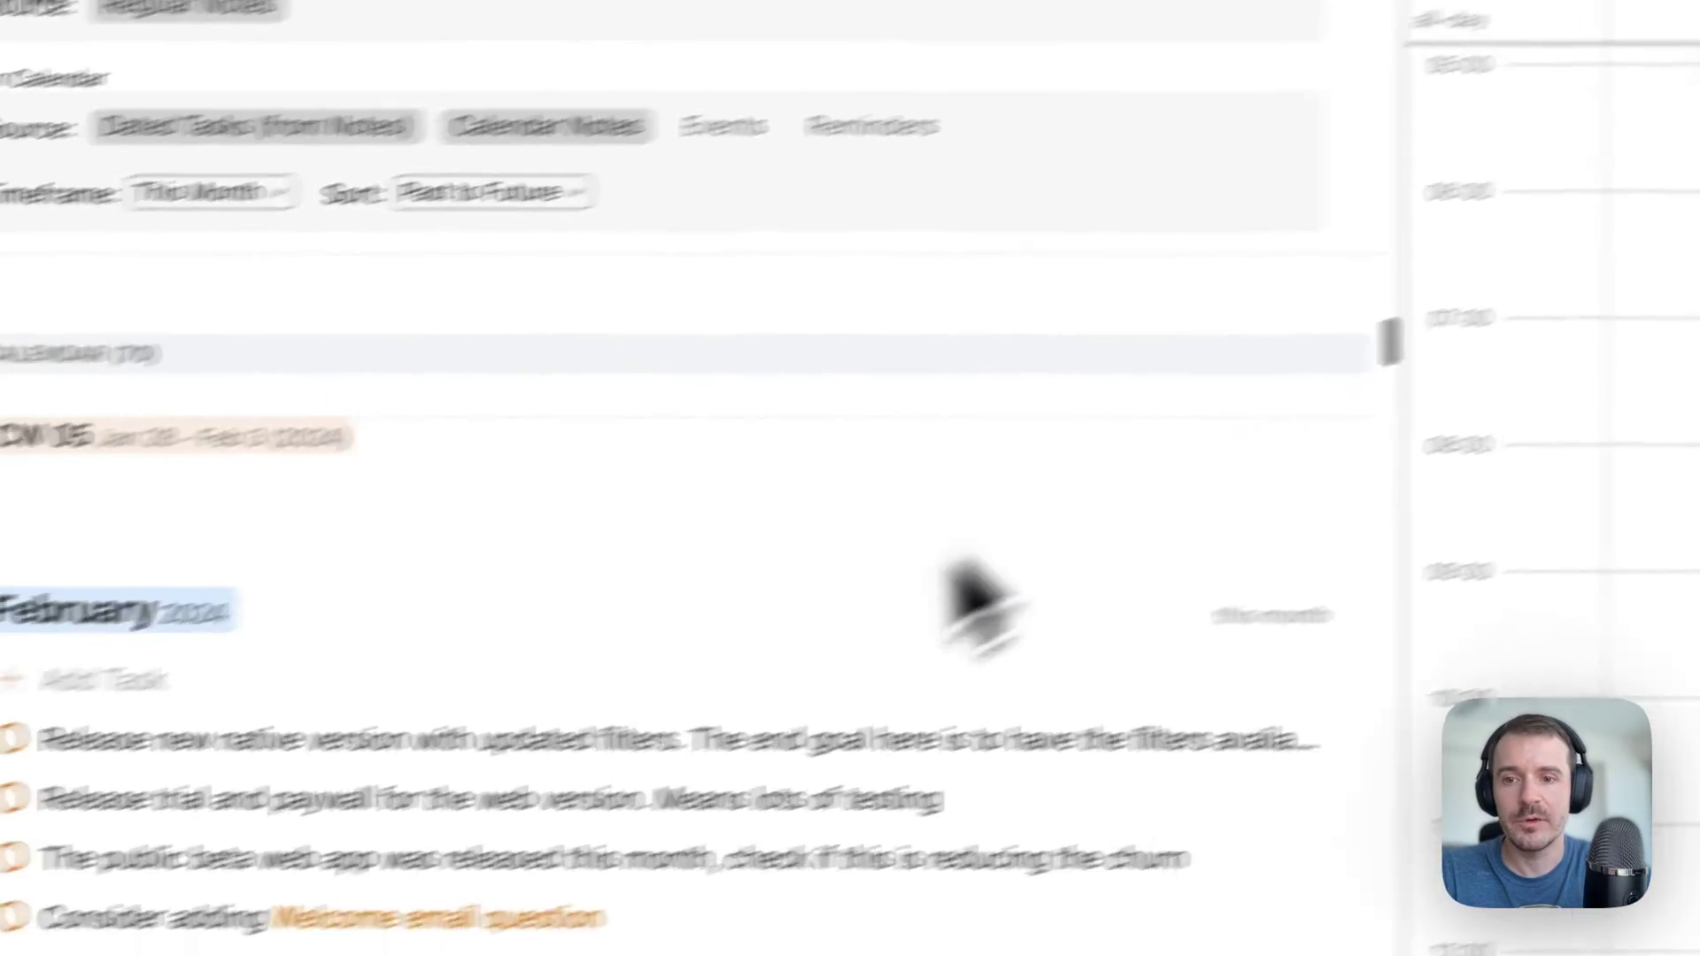
scroll(1054, 608, down, 2)
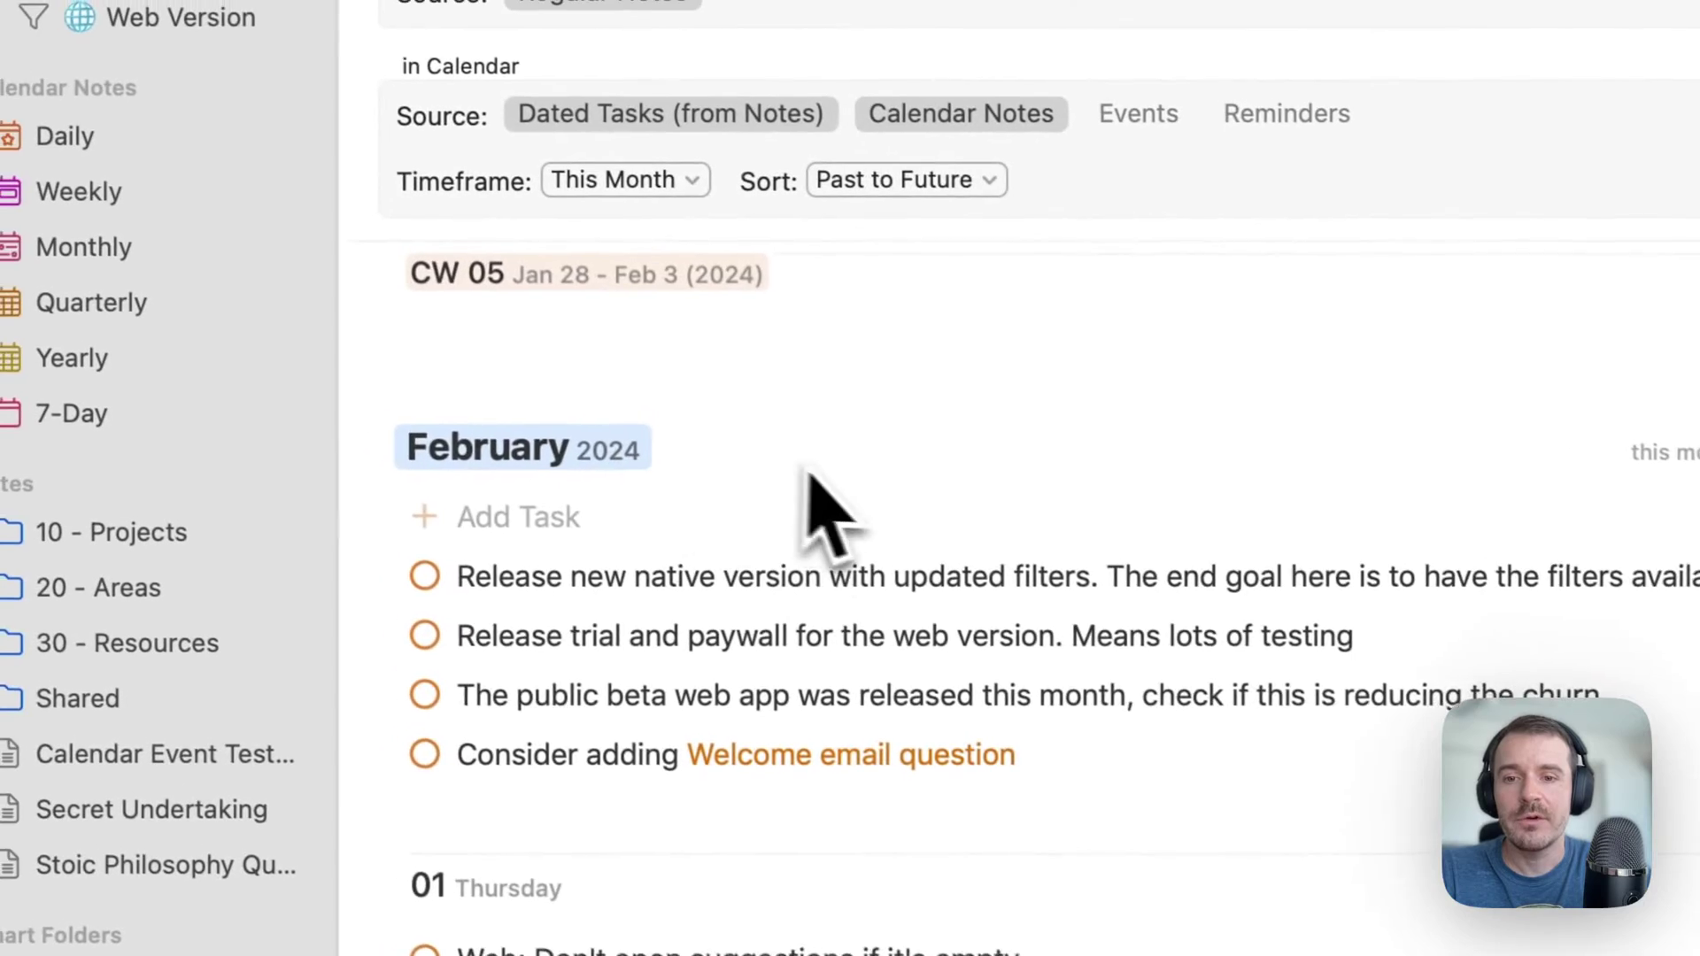
scroll(806, 509, down, 3)
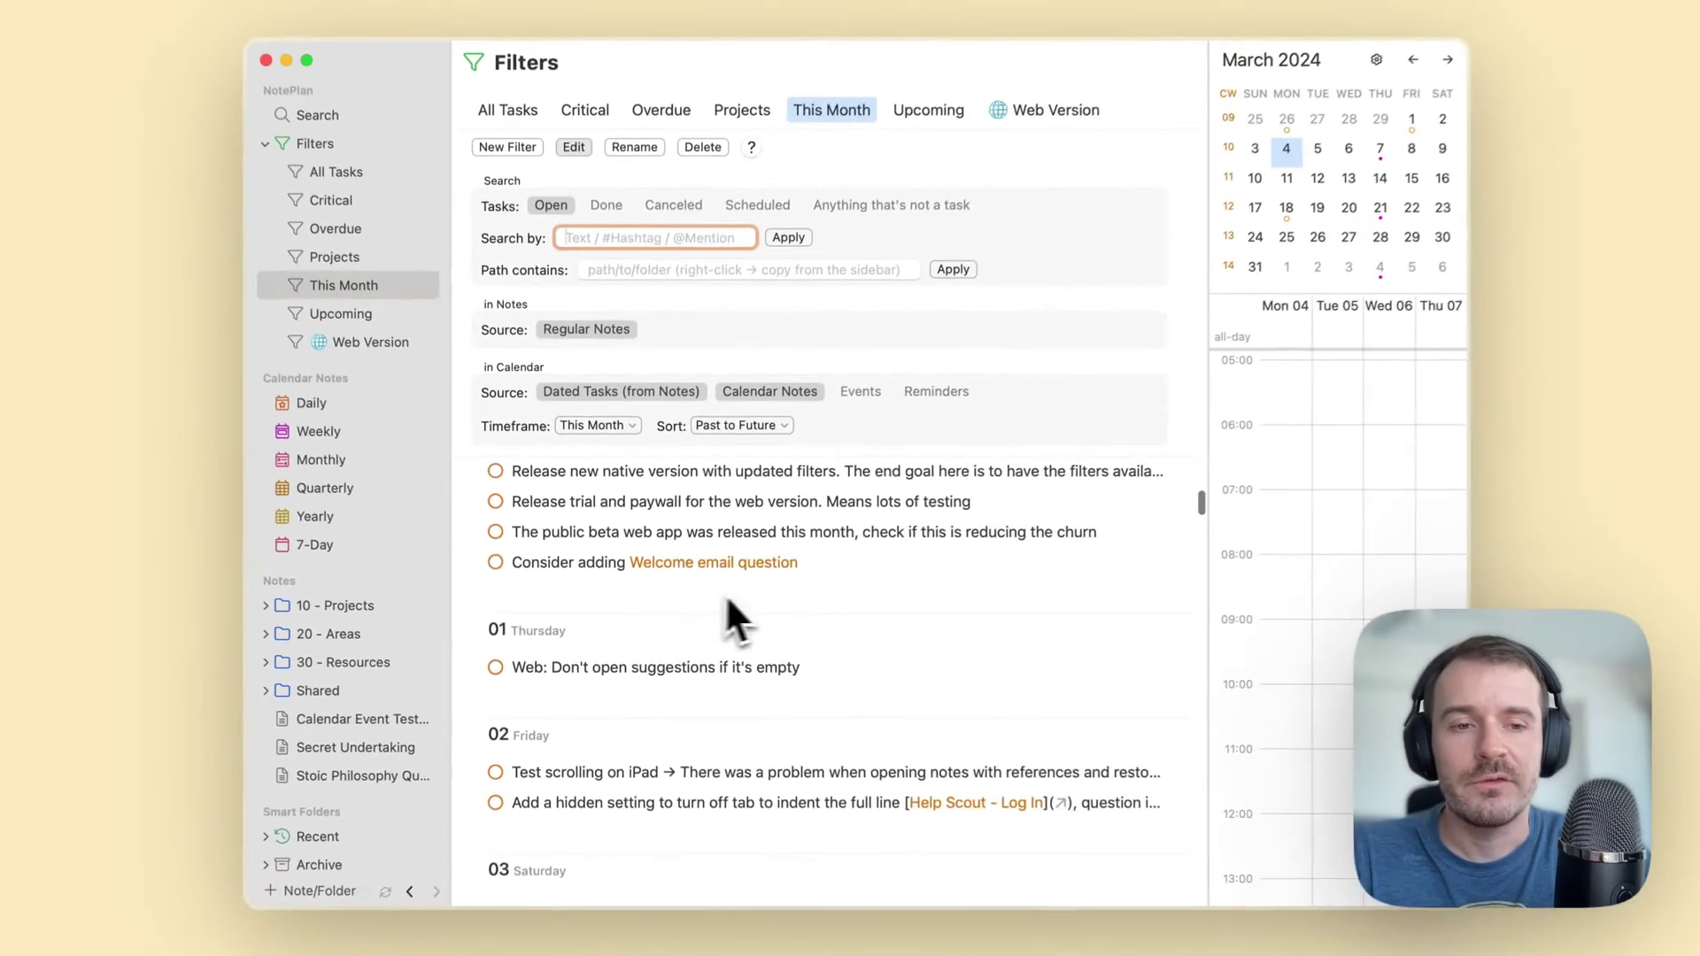
scroll(956, 611, up, 2)
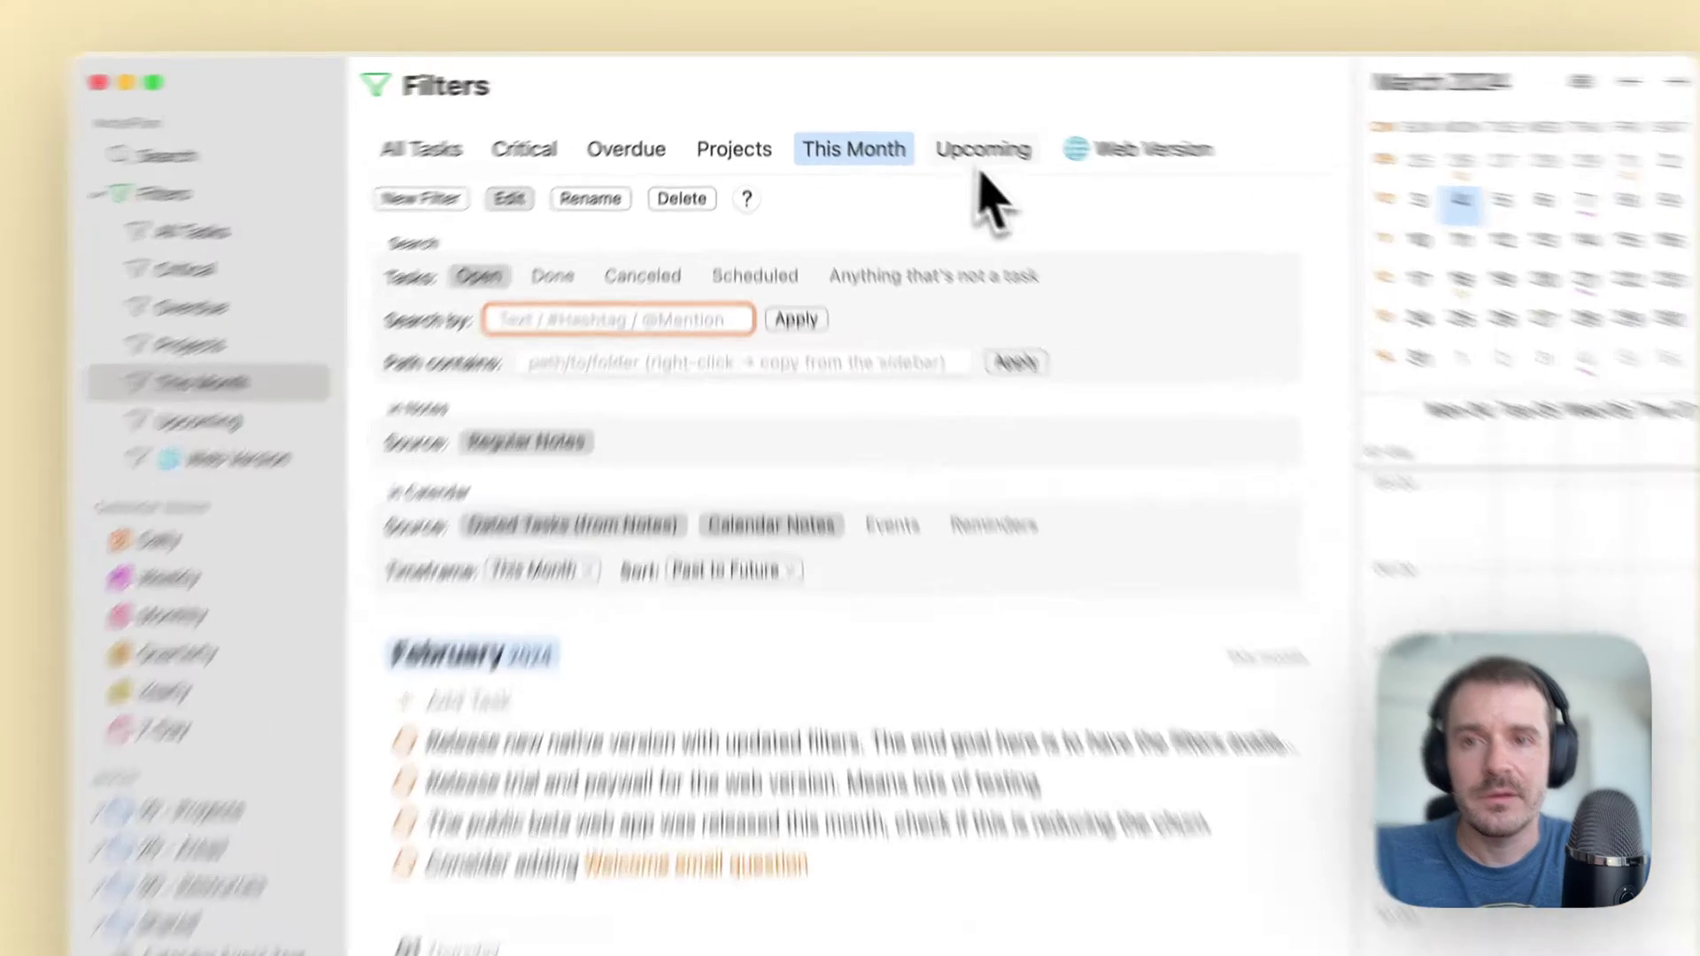
Step: Switch to the Upcoming filter and show its settings
click(920, 124)
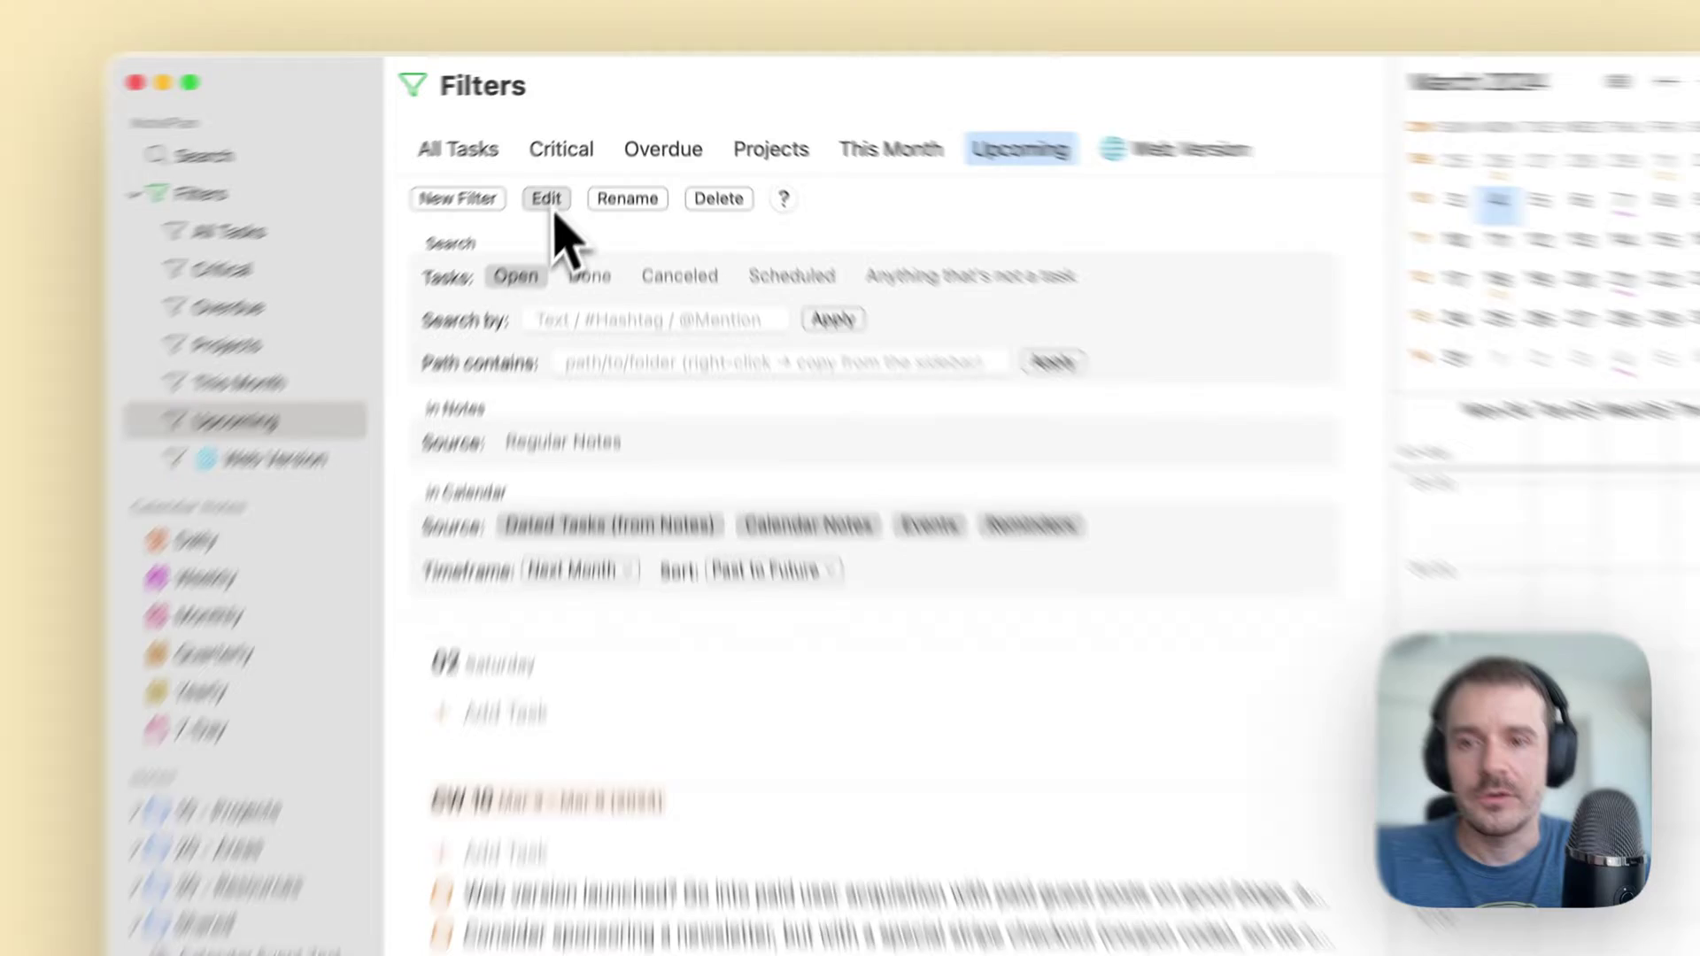
click(521, 104)
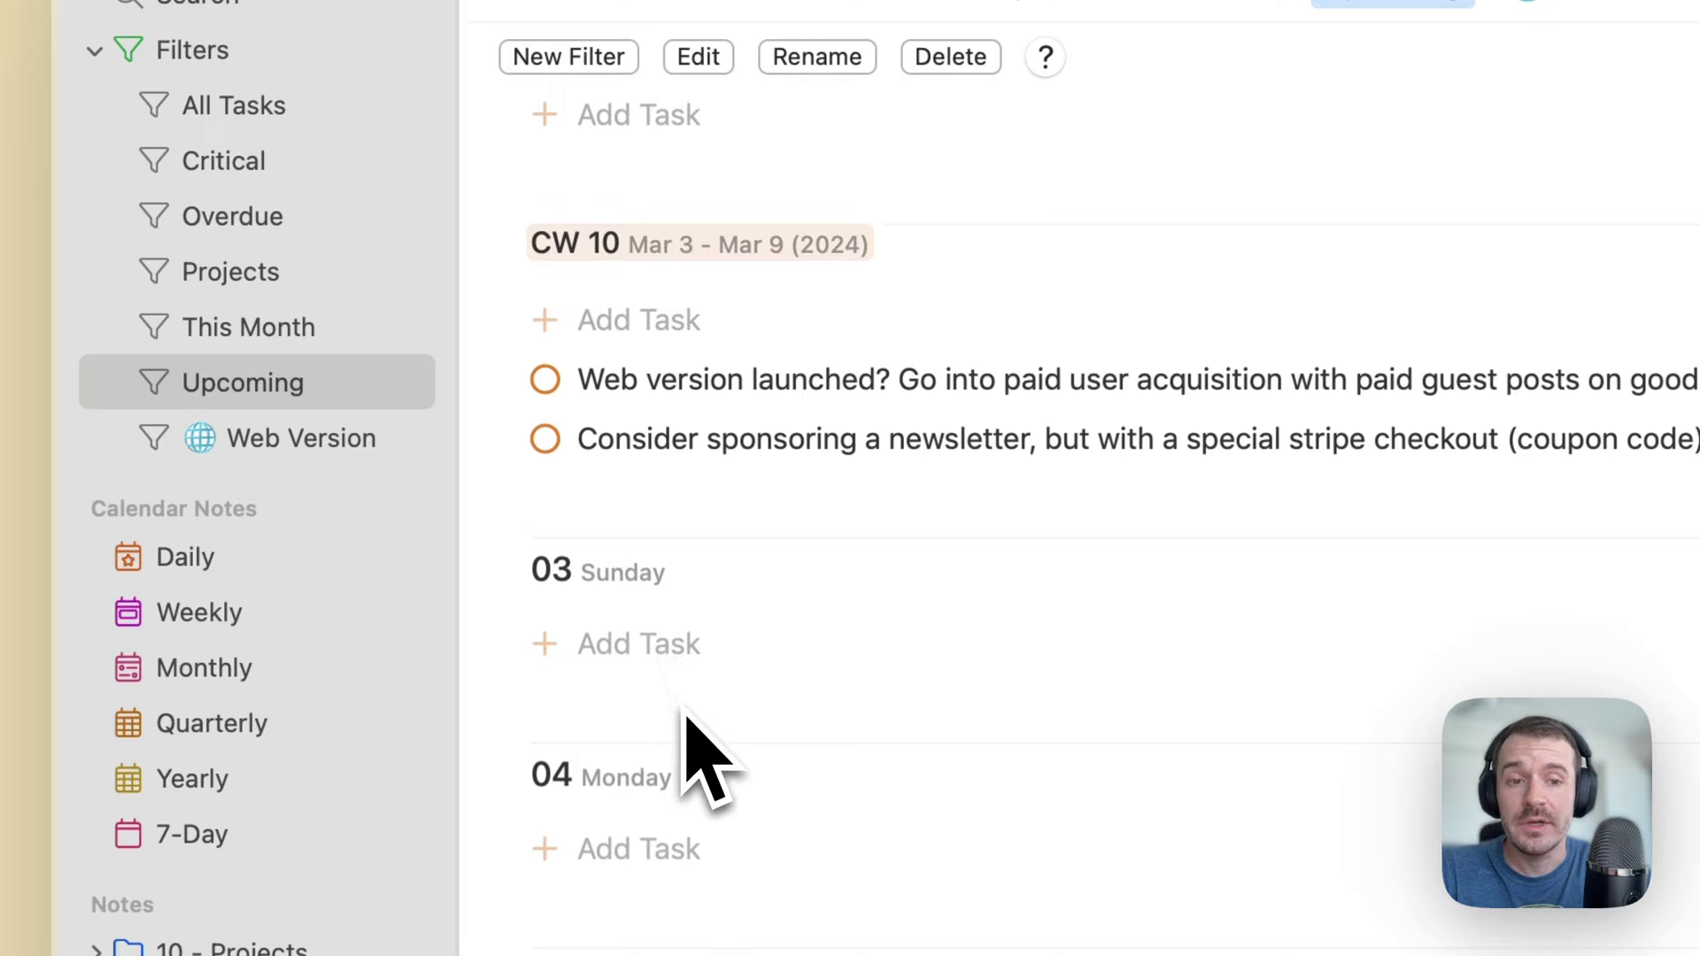
click(698, 56)
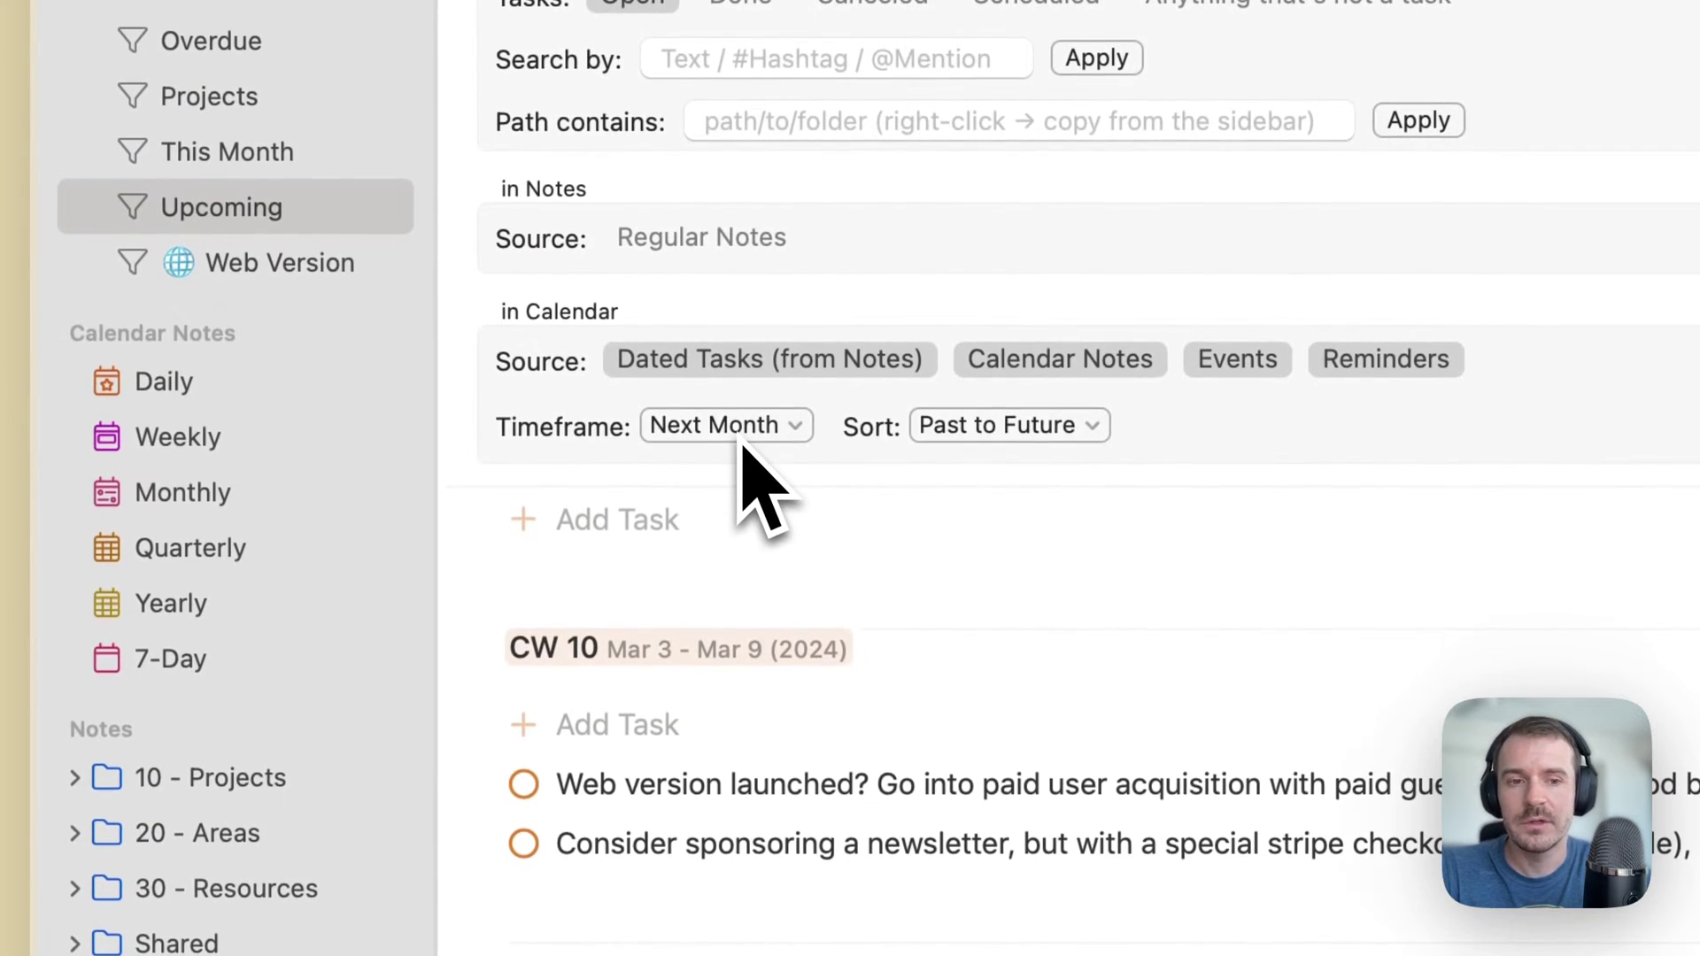
Step: Look through the timeframe options for the Upcoming filter's calendar results
click(742, 442)
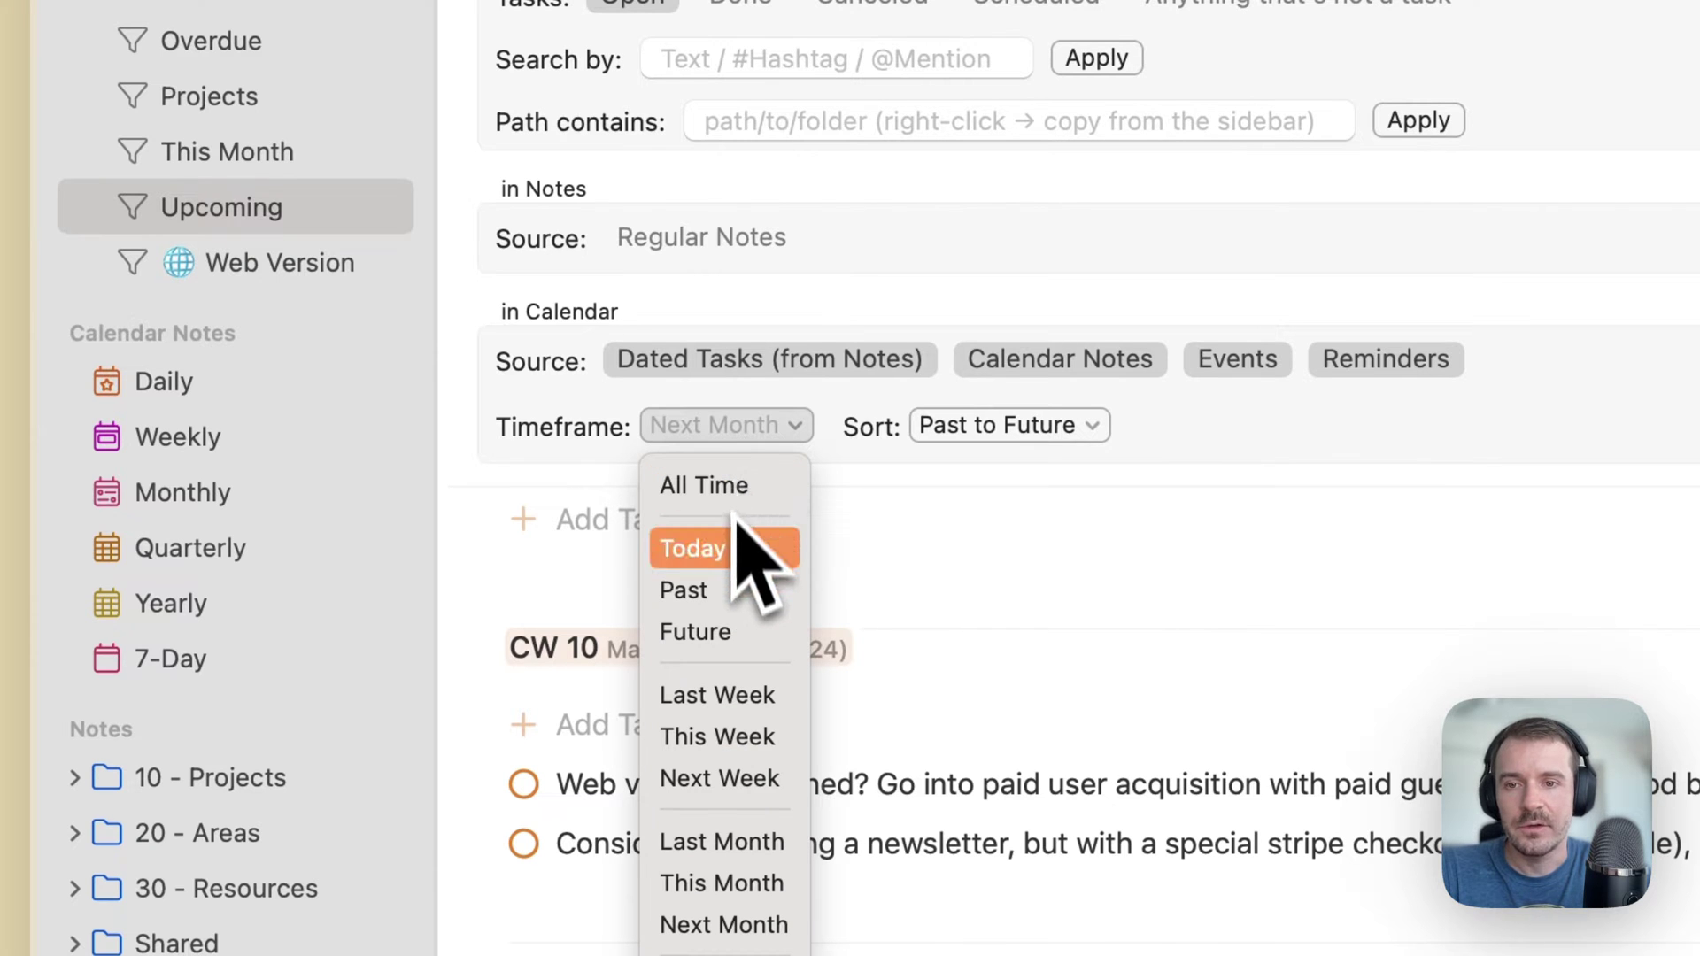
click(724, 632)
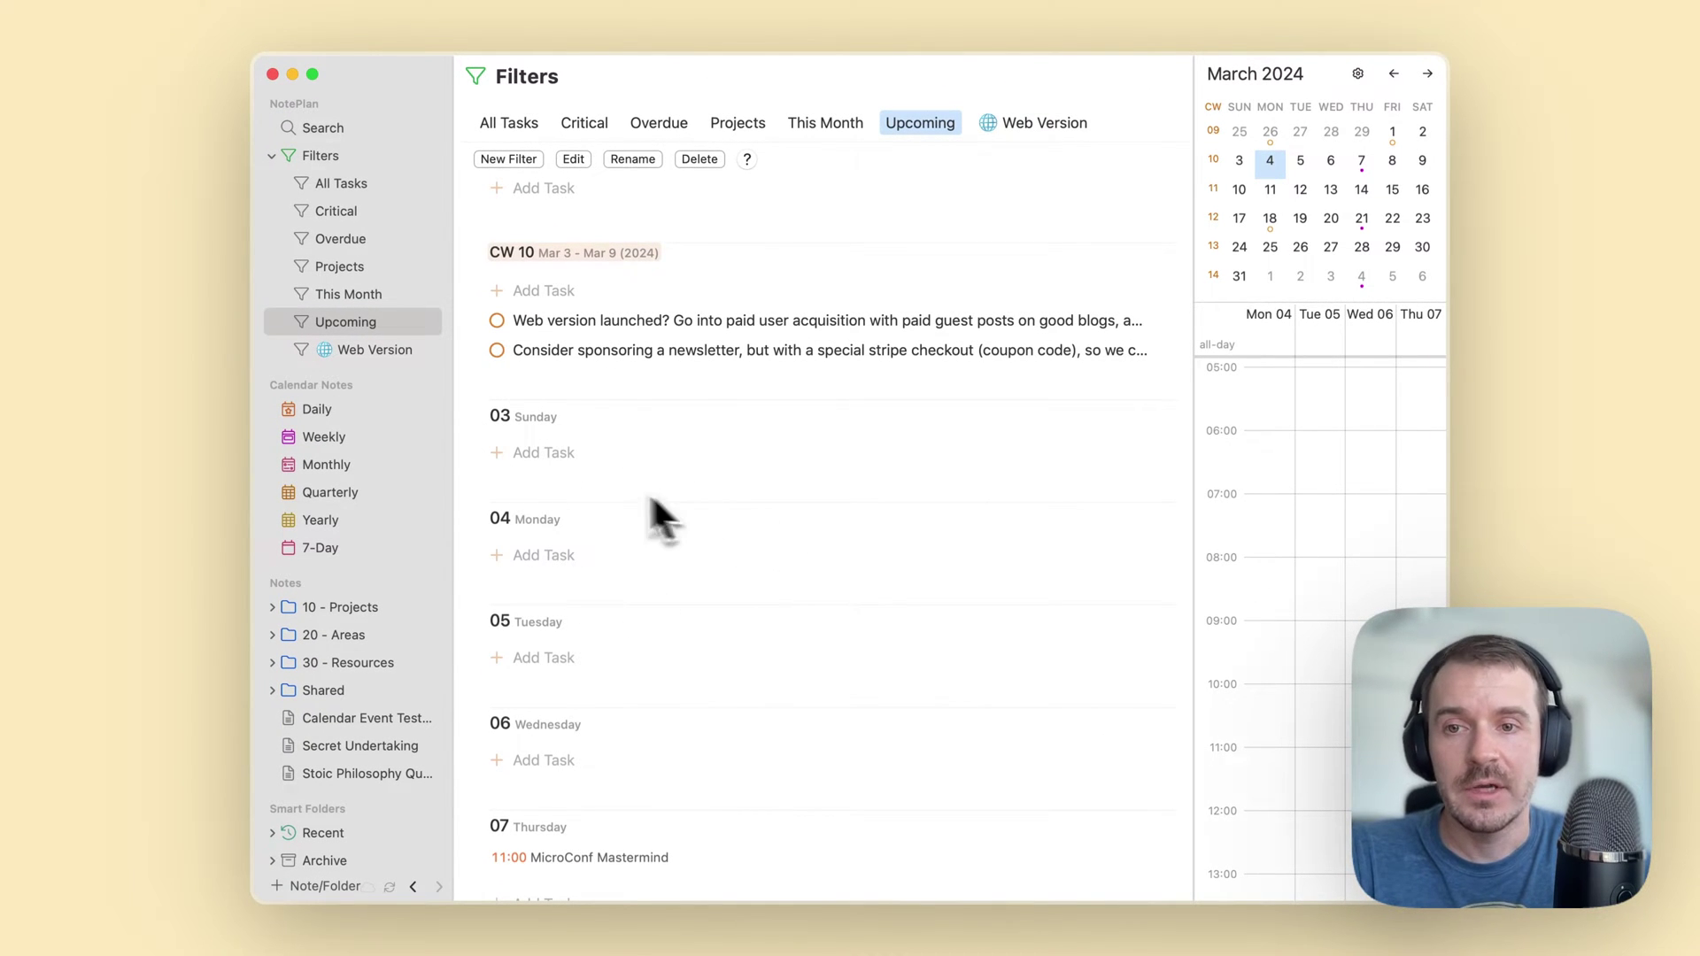
Step: Add a task named "Some task" to Sunday, 3 March, inside the Upcoming filter's results
click(542, 461)
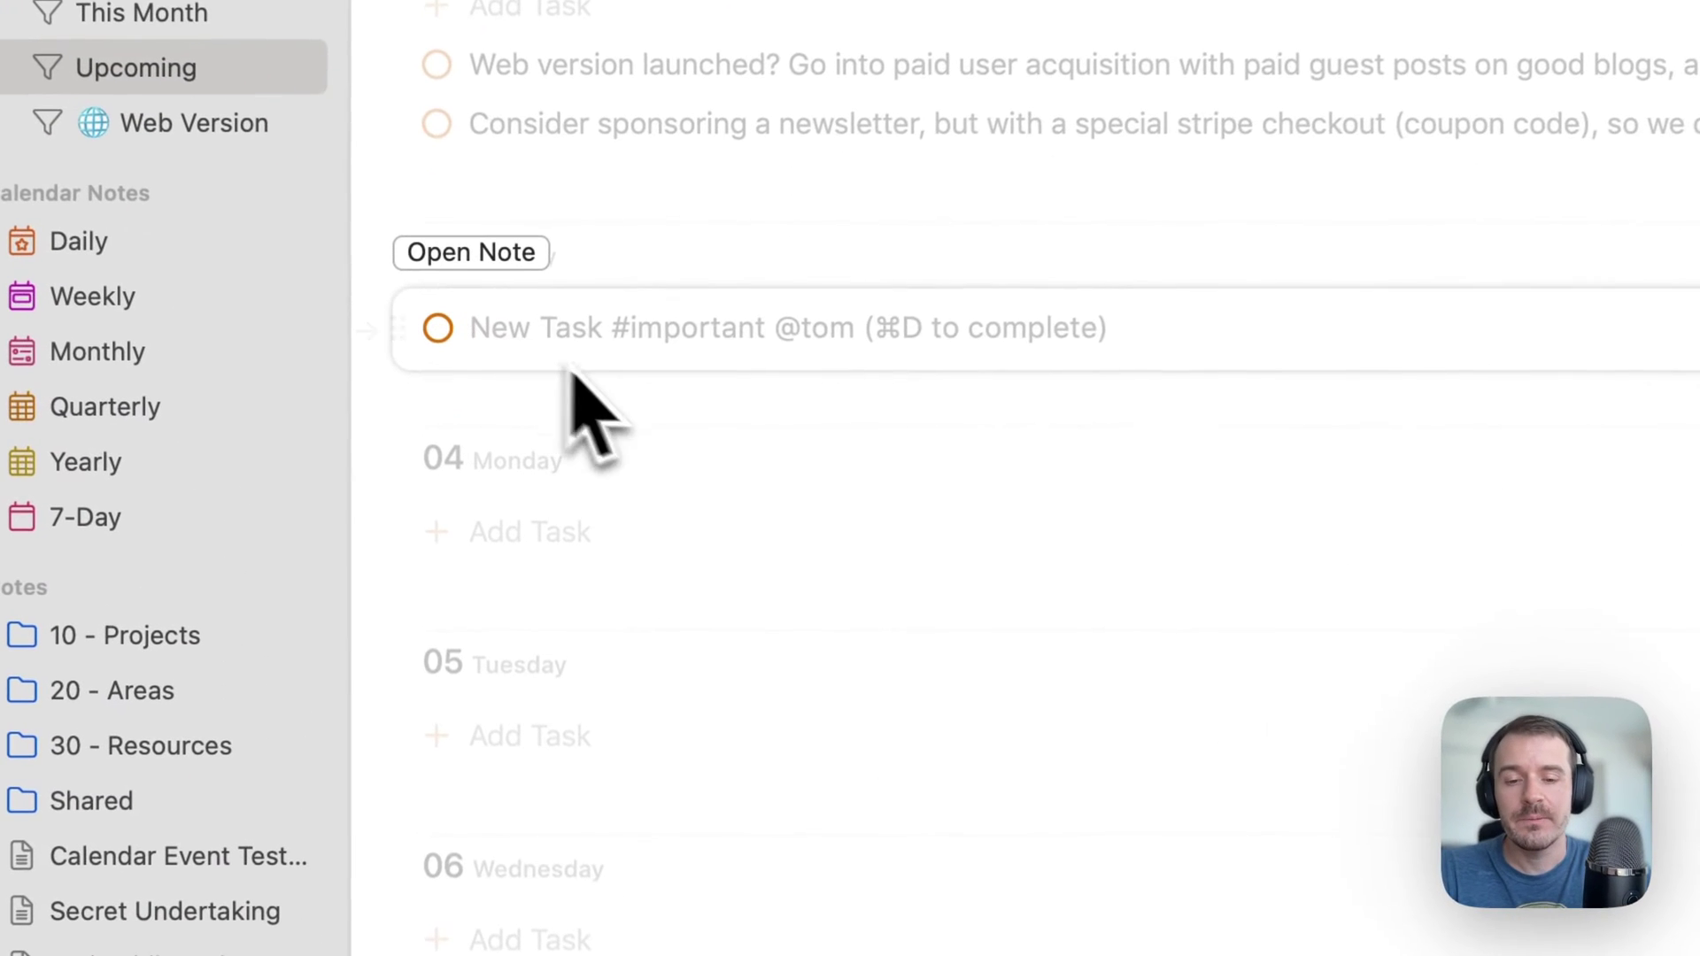
text(Soem )
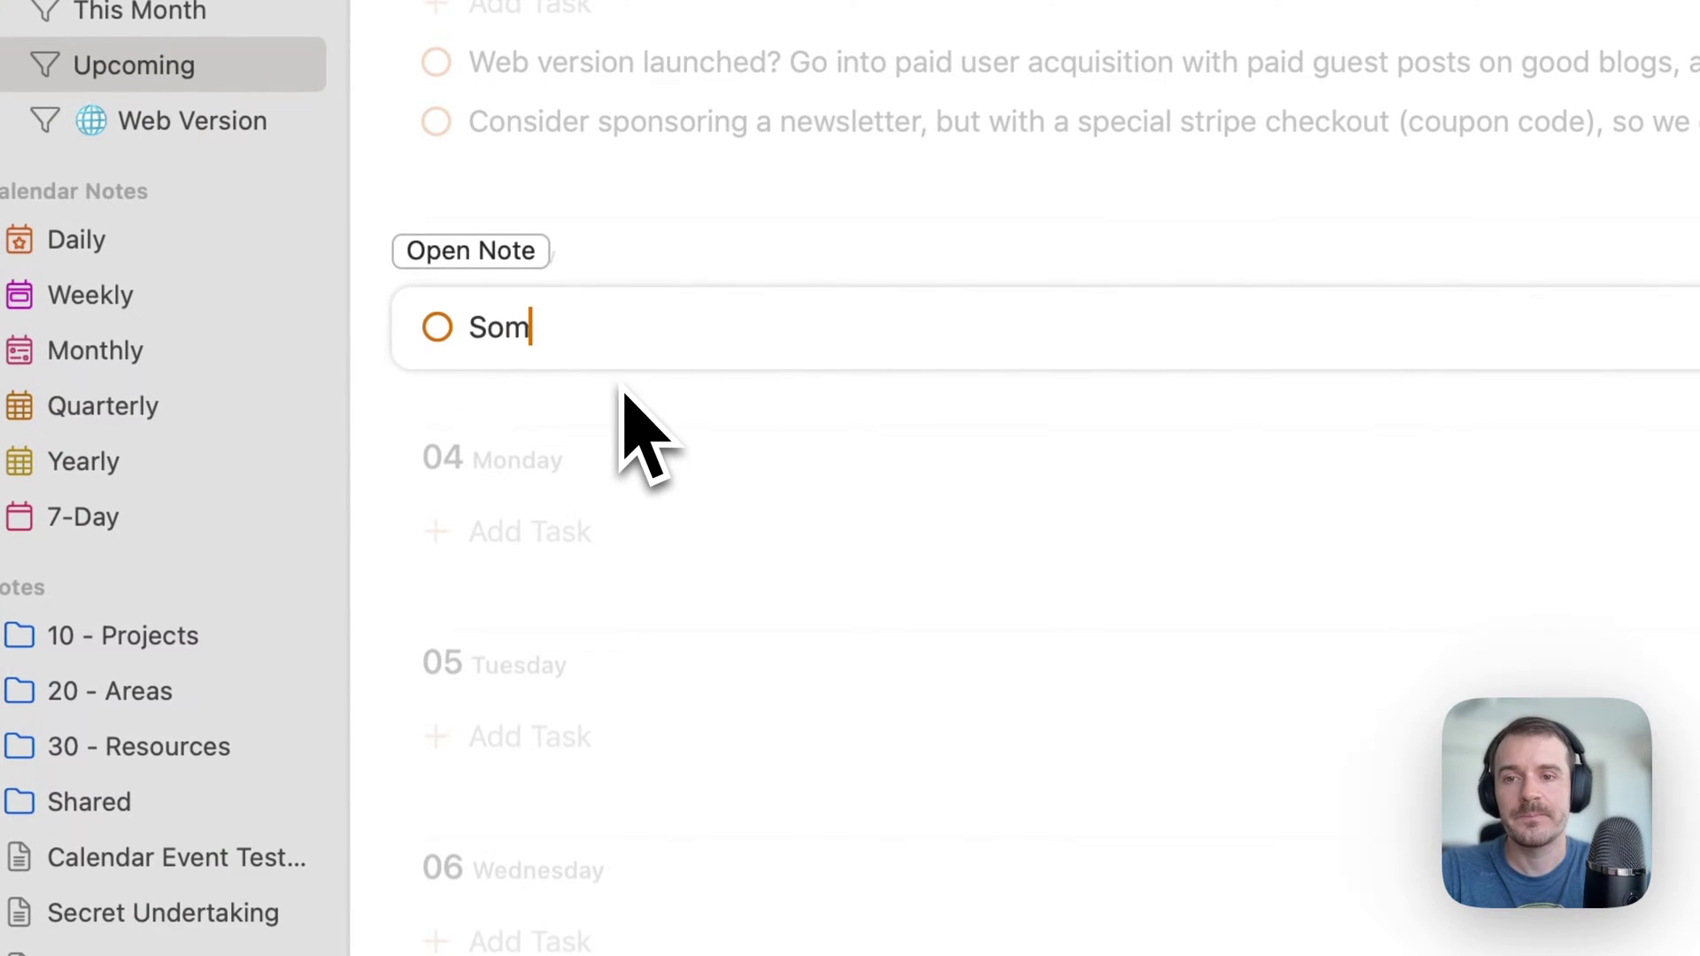
text(e task)
key(Return)
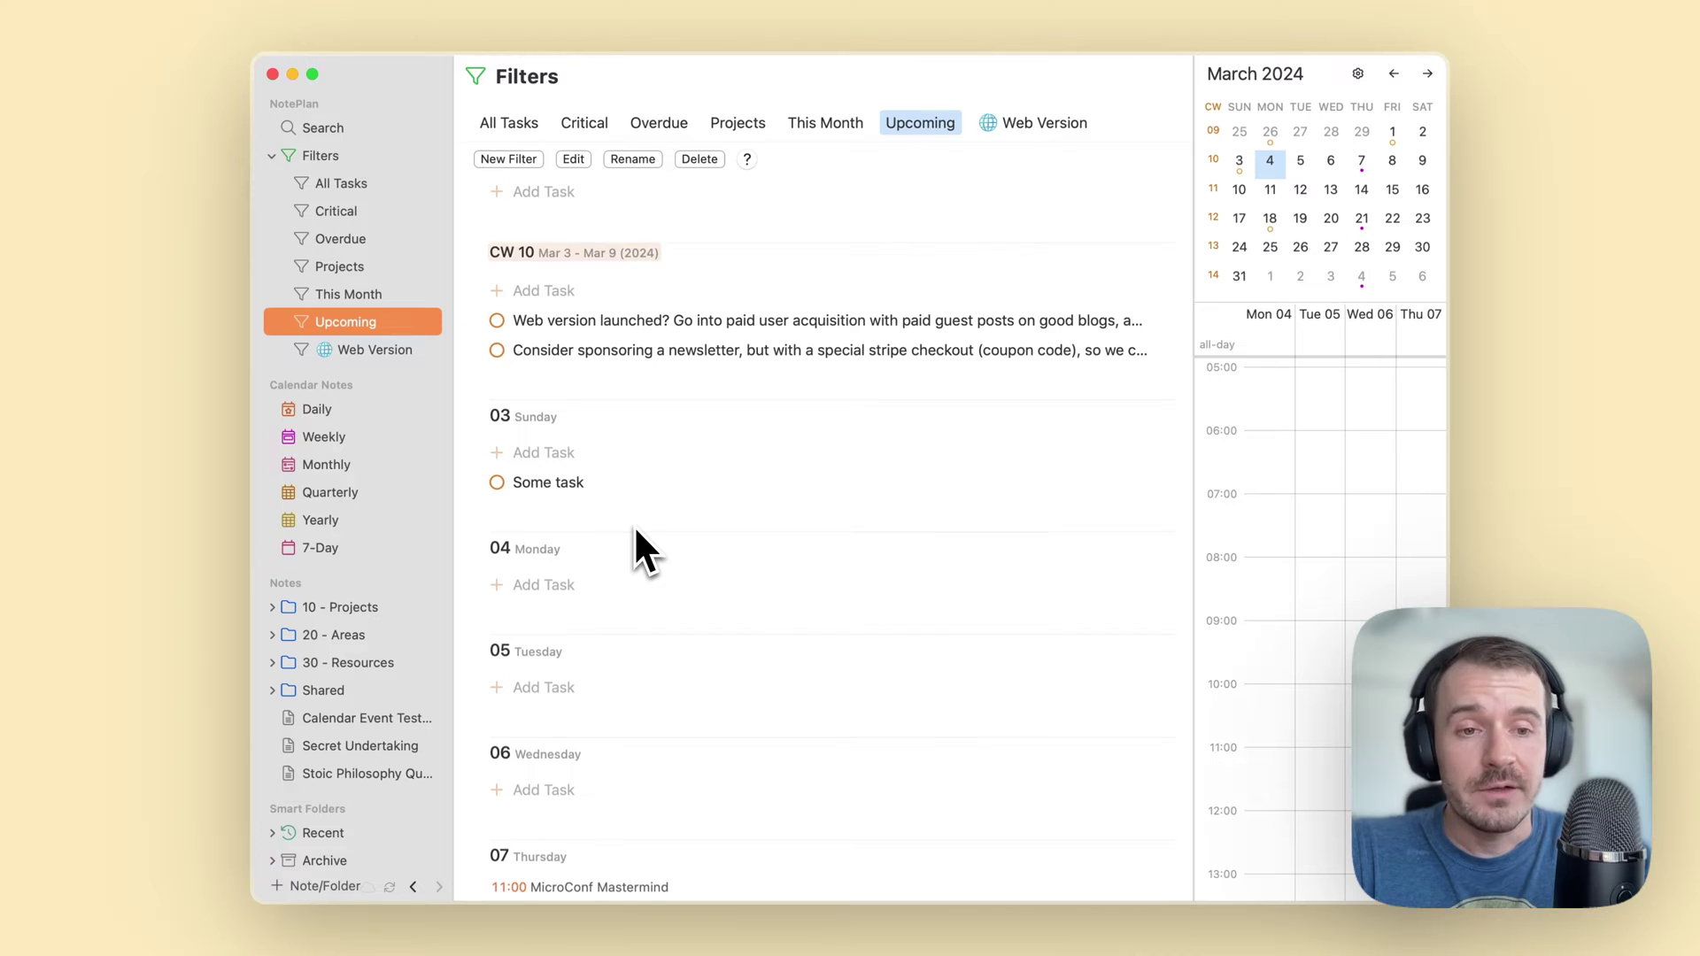
Step: Examine the Upcoming filter's calendar results, covering the weekly, monthly and daily March entries
scroll(635, 531, up, 2)
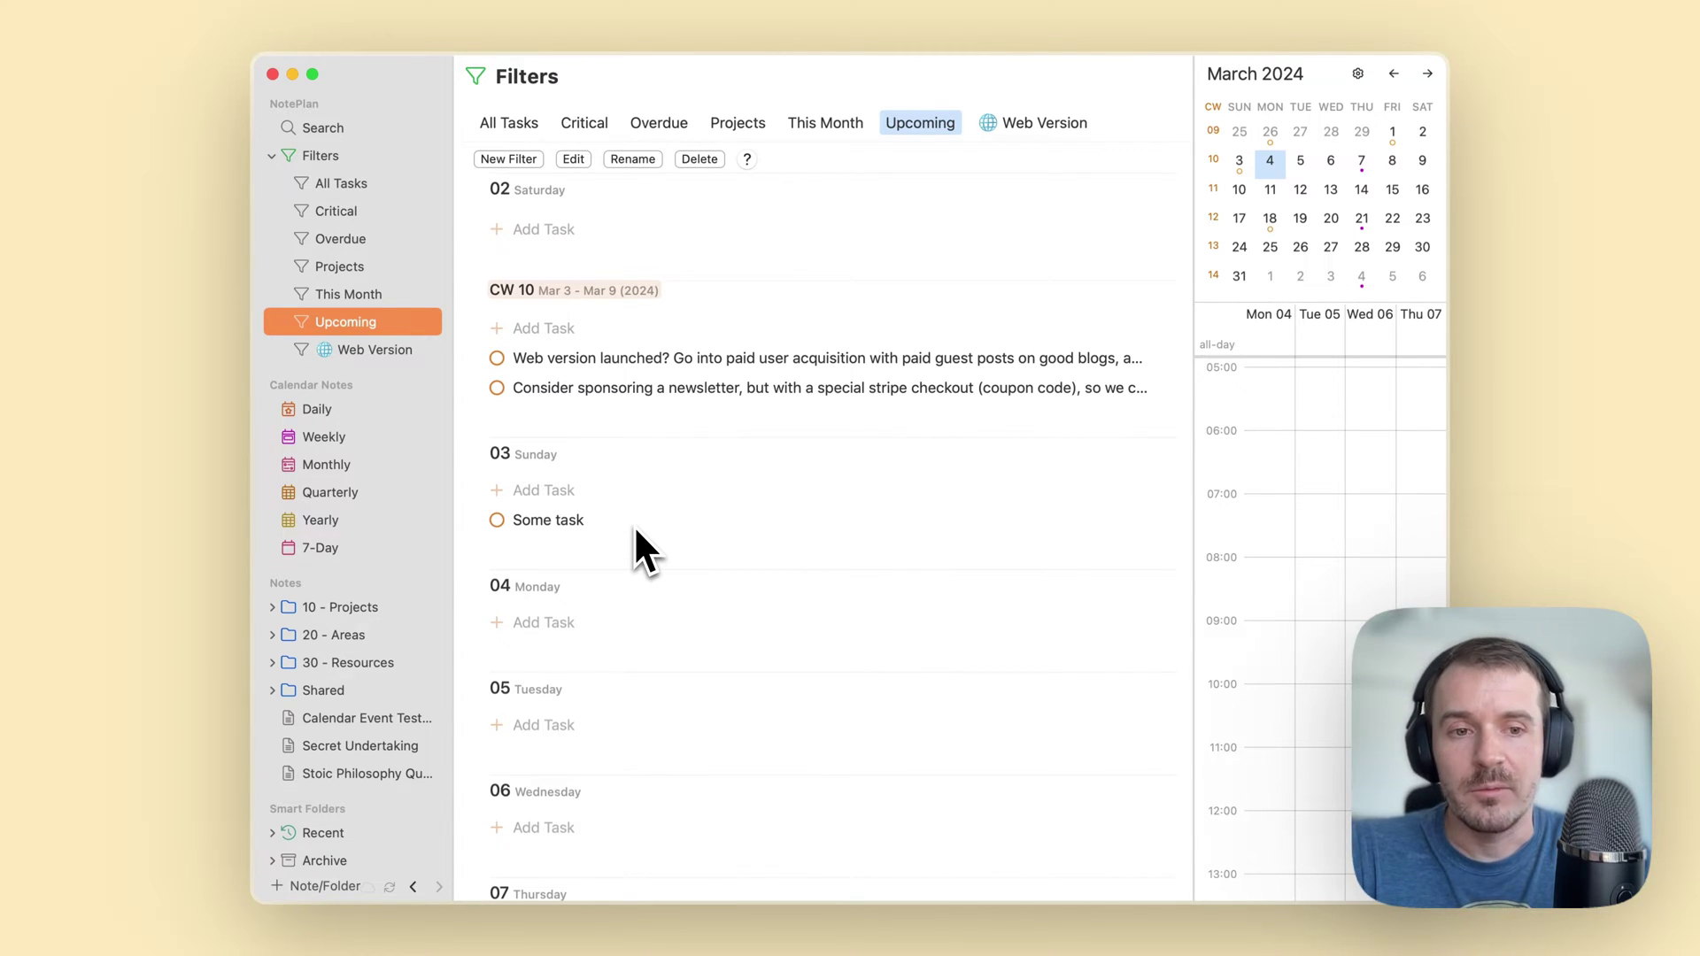
scroll(634, 524, down, 2)
scroll(634, 524, up, 1)
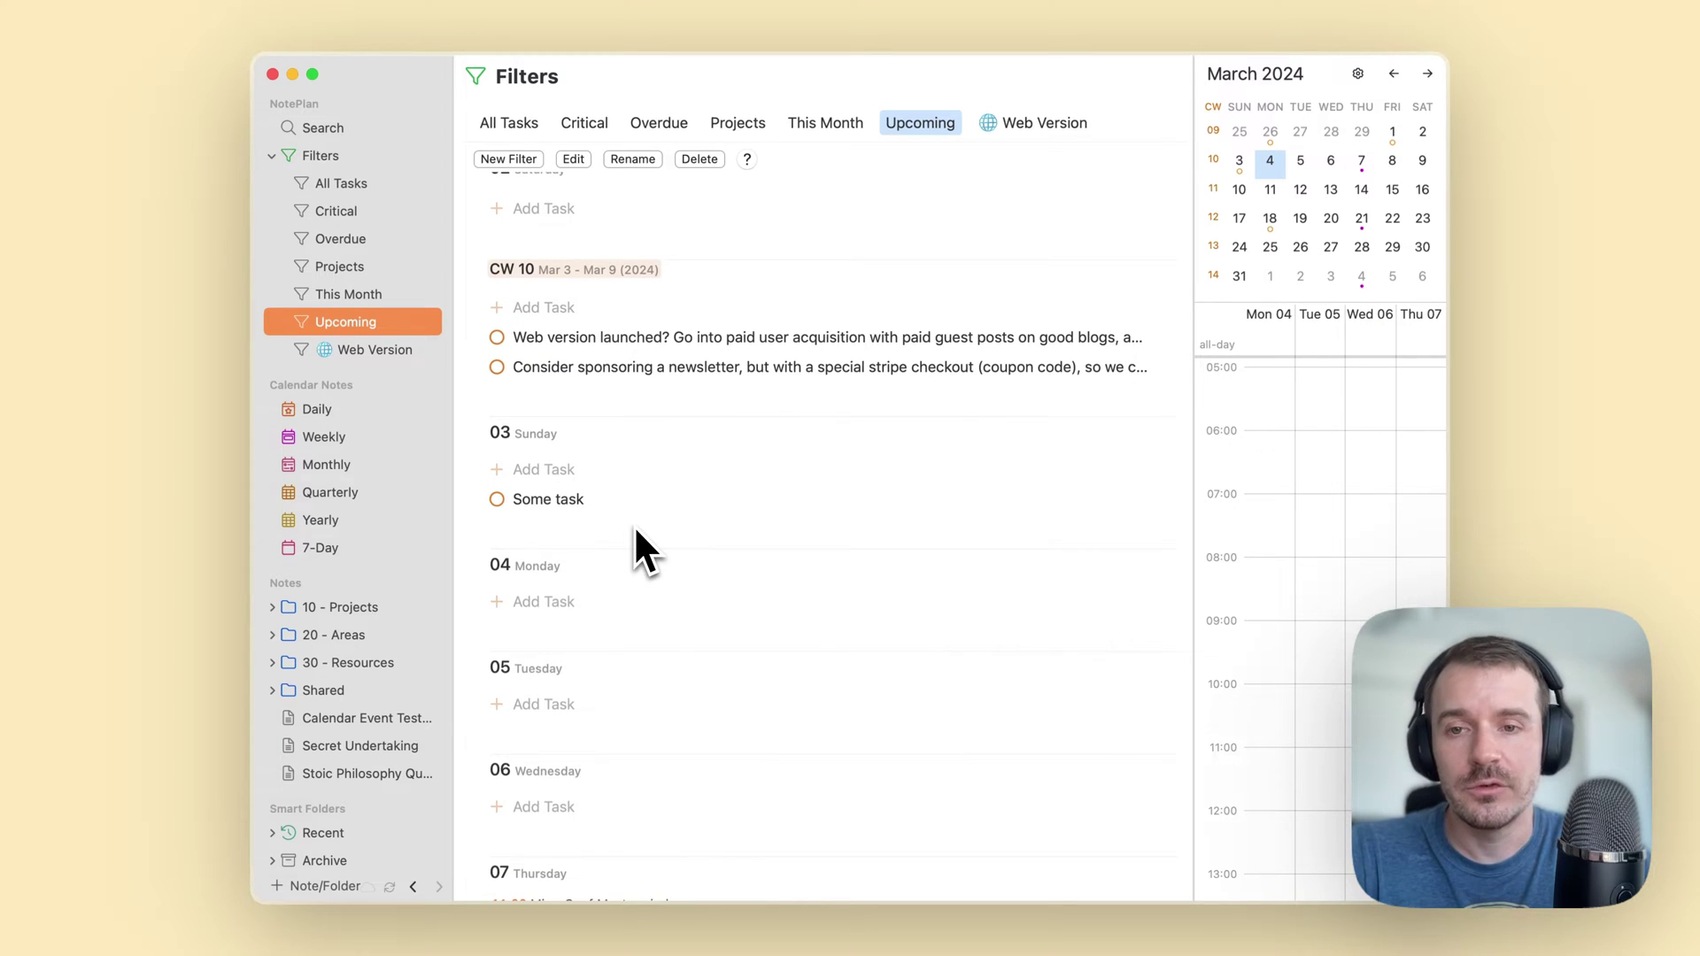
scroll(634, 524, up, 4)
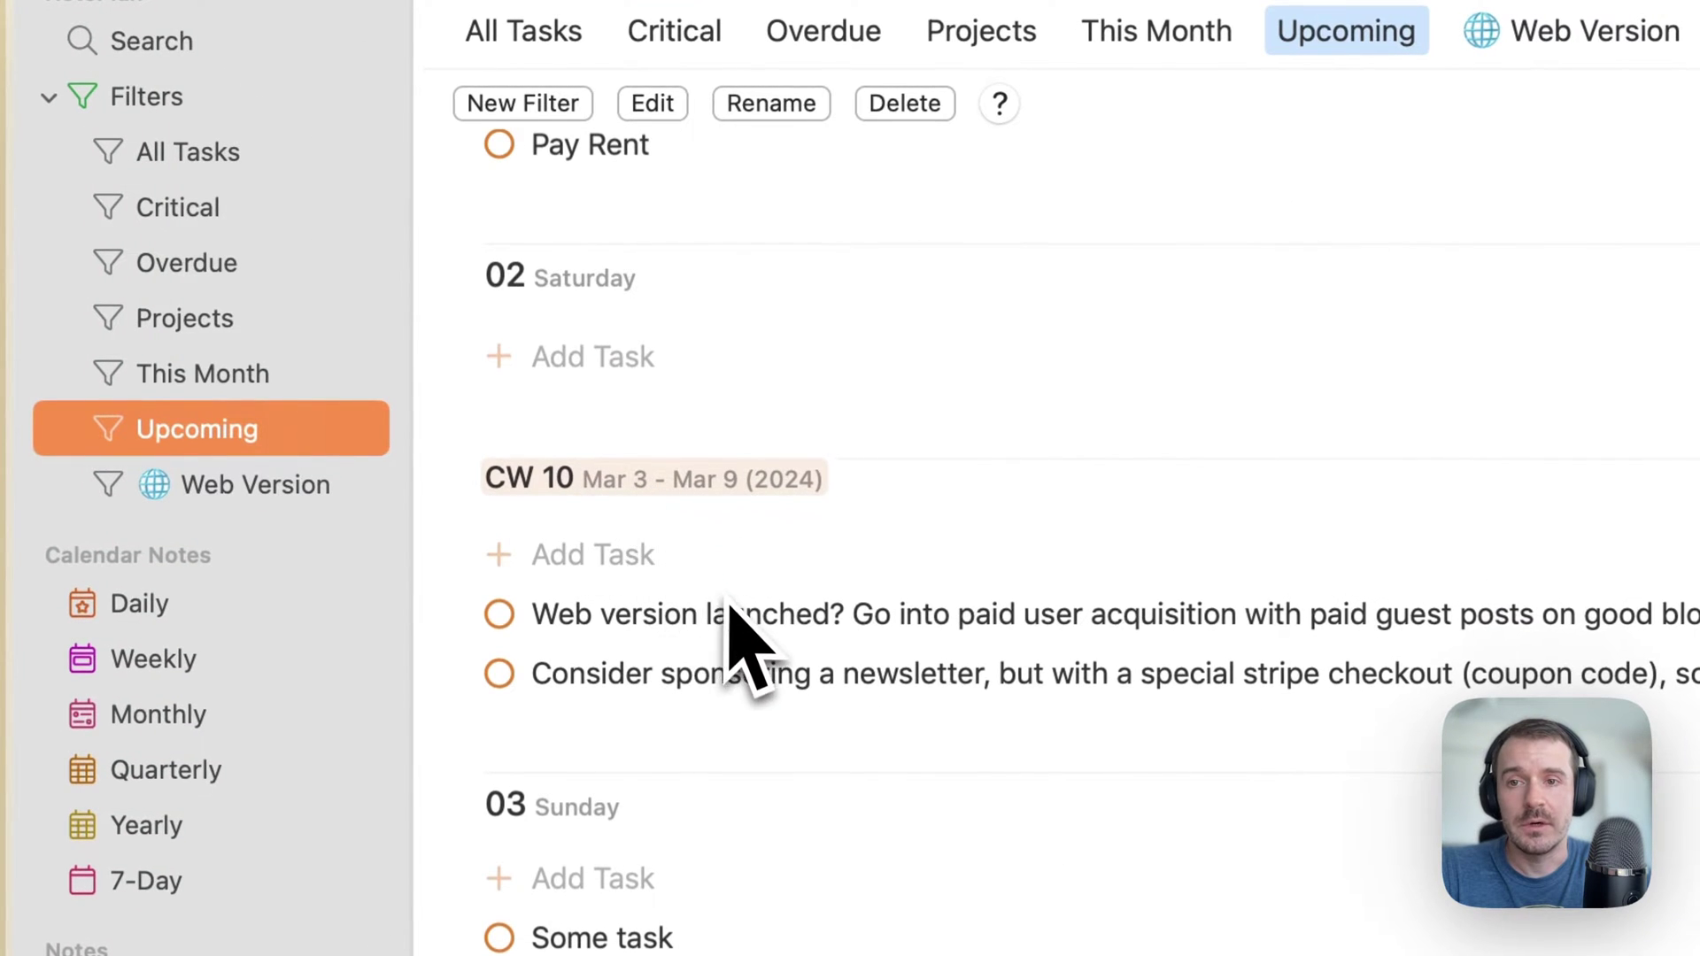
scroll(729, 611, up, 15)
scroll(717, 602, up, 3)
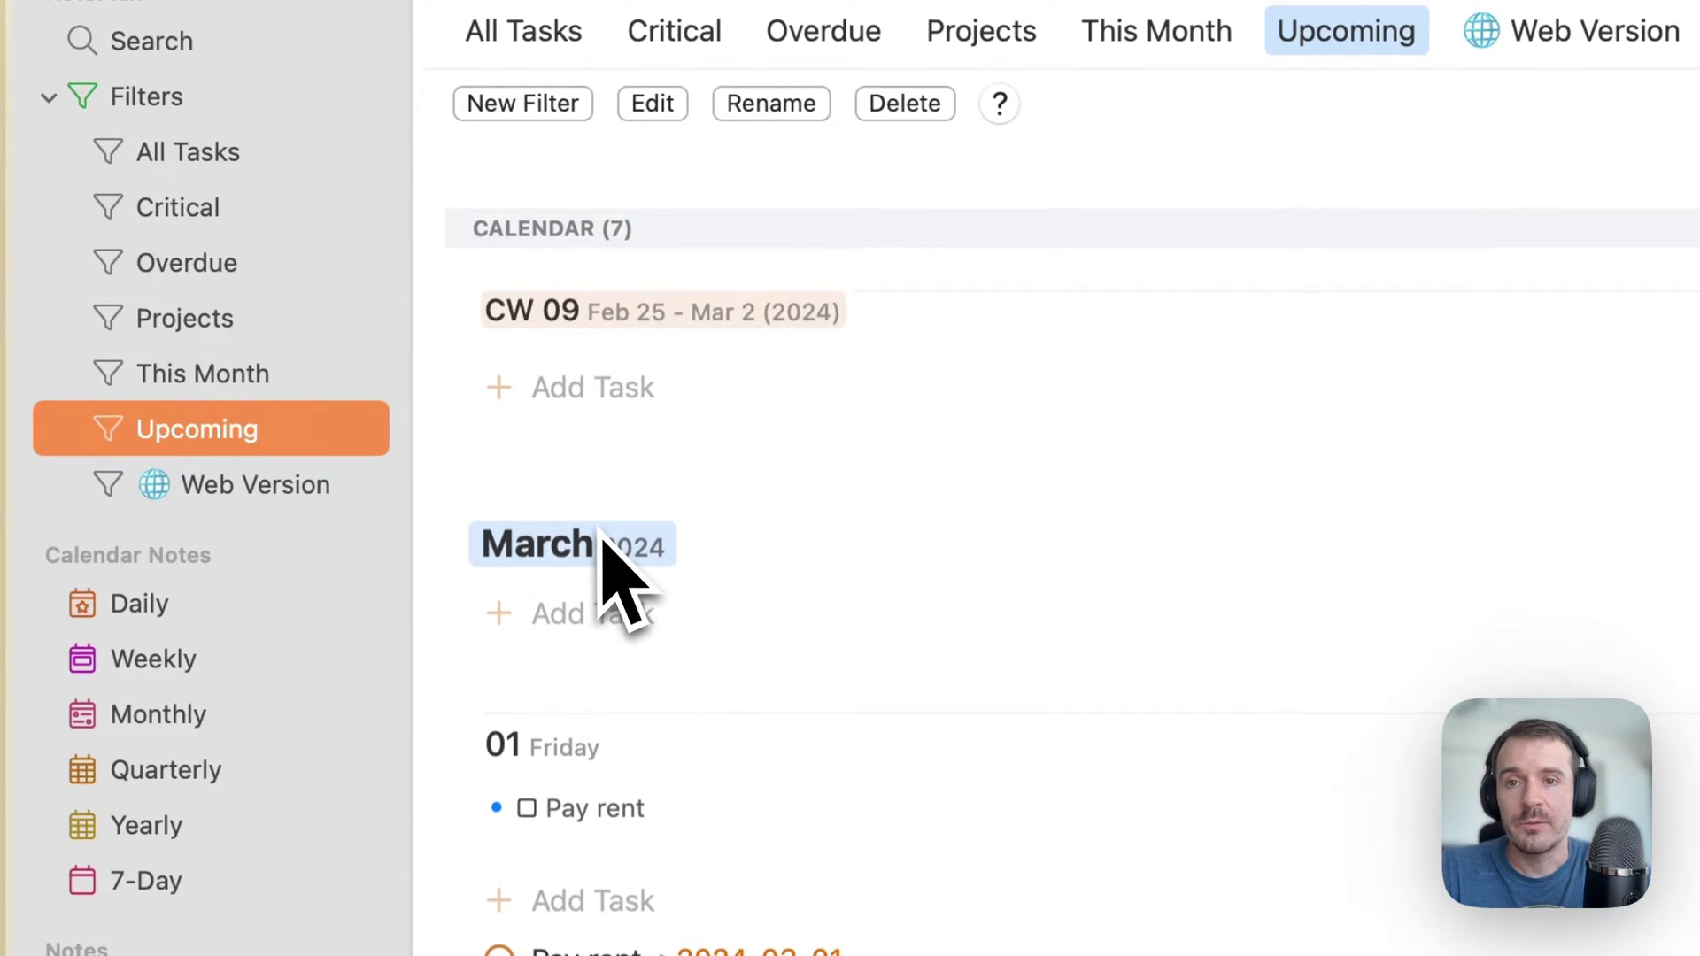
scroll(607, 569, down, 10)
scroll(602, 542, down, 12)
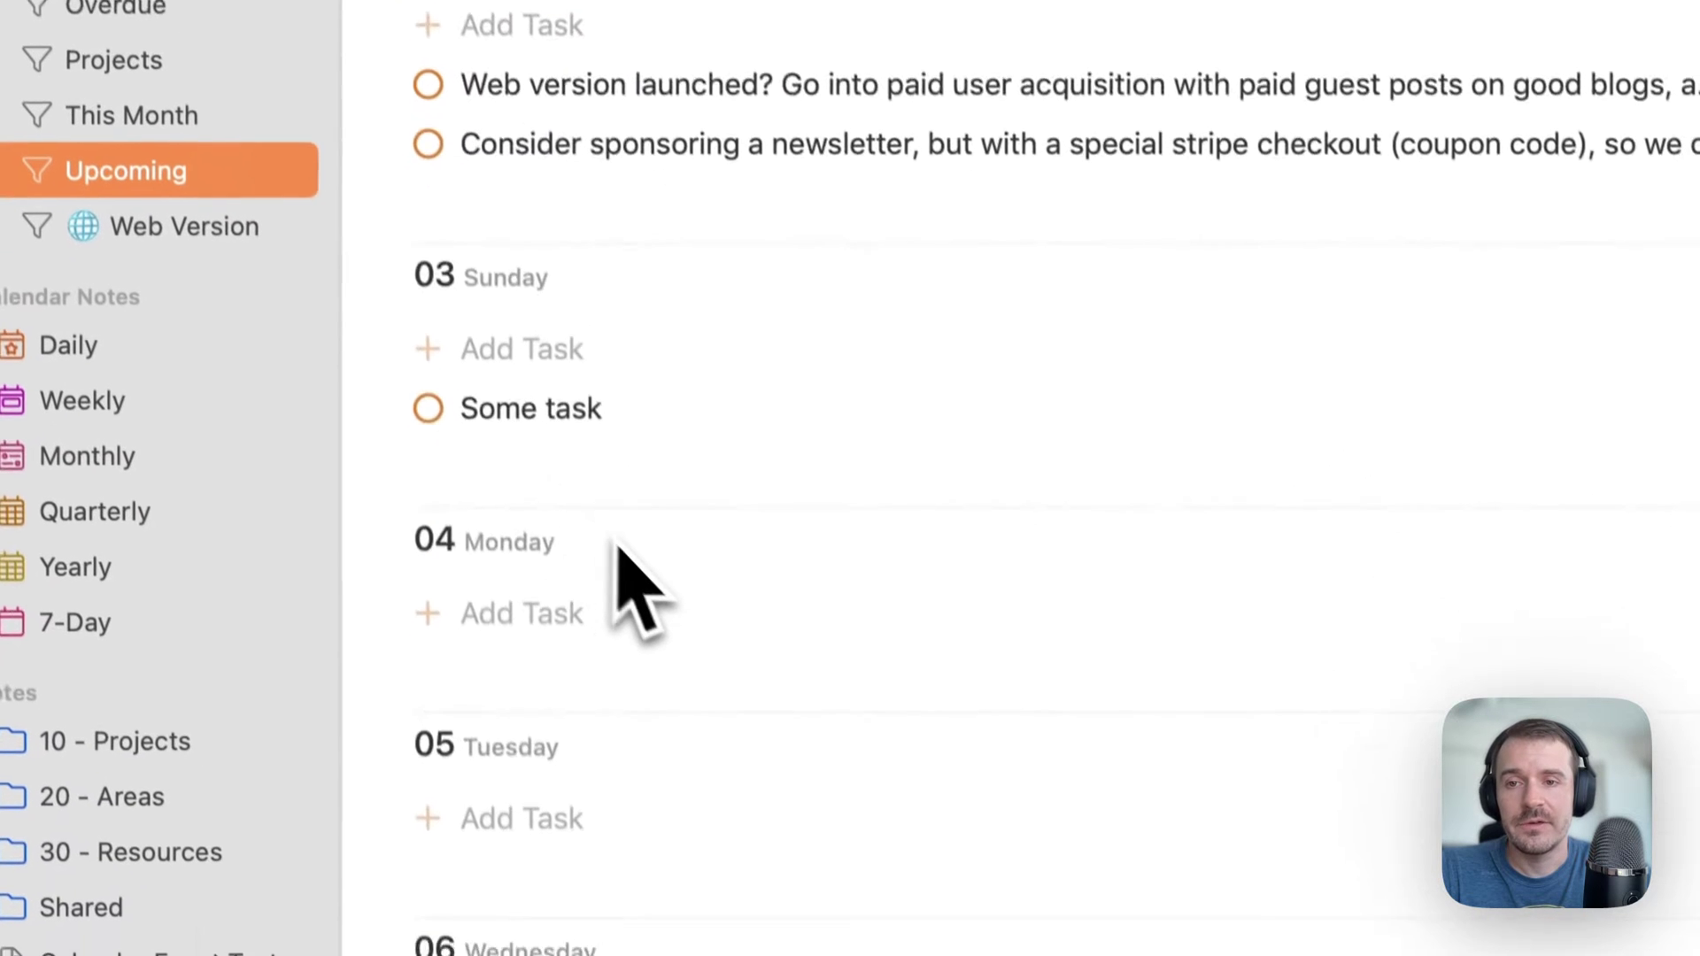
Step: Reschedule "Some task" from Sunday 3 March to Tuesday 5 March, and move it back to Sunday
scroll(633, 495, down, 3)
scroll(584, 354, up, 3)
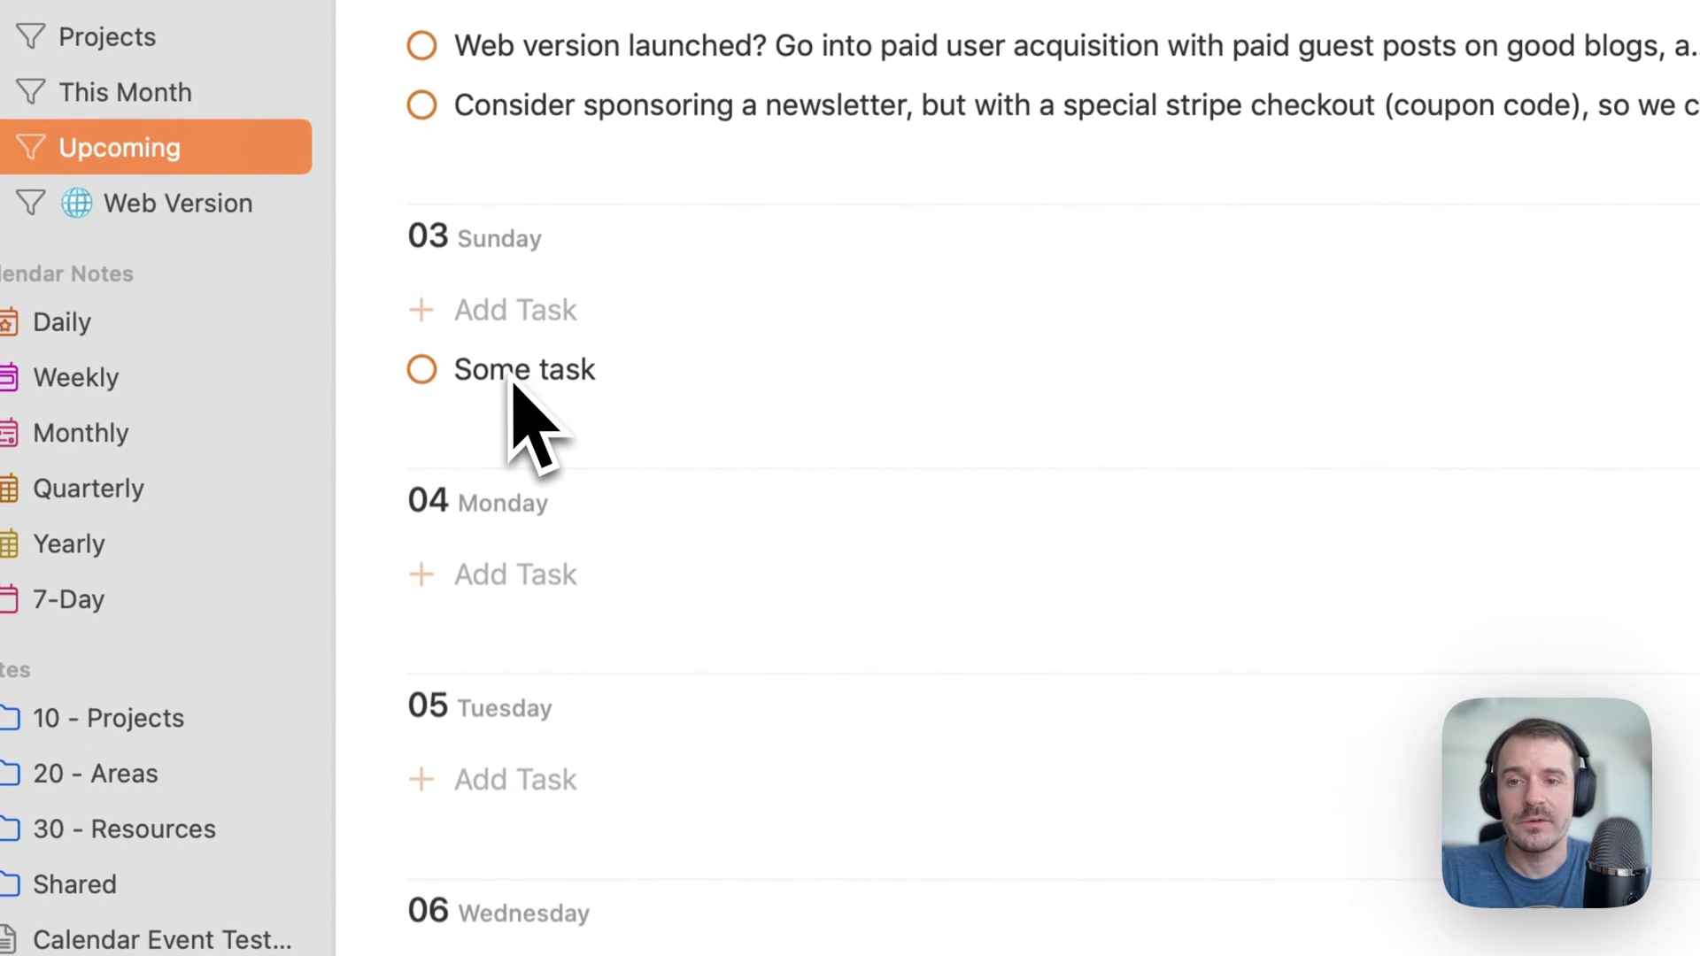
drag(511, 381, 556, 706)
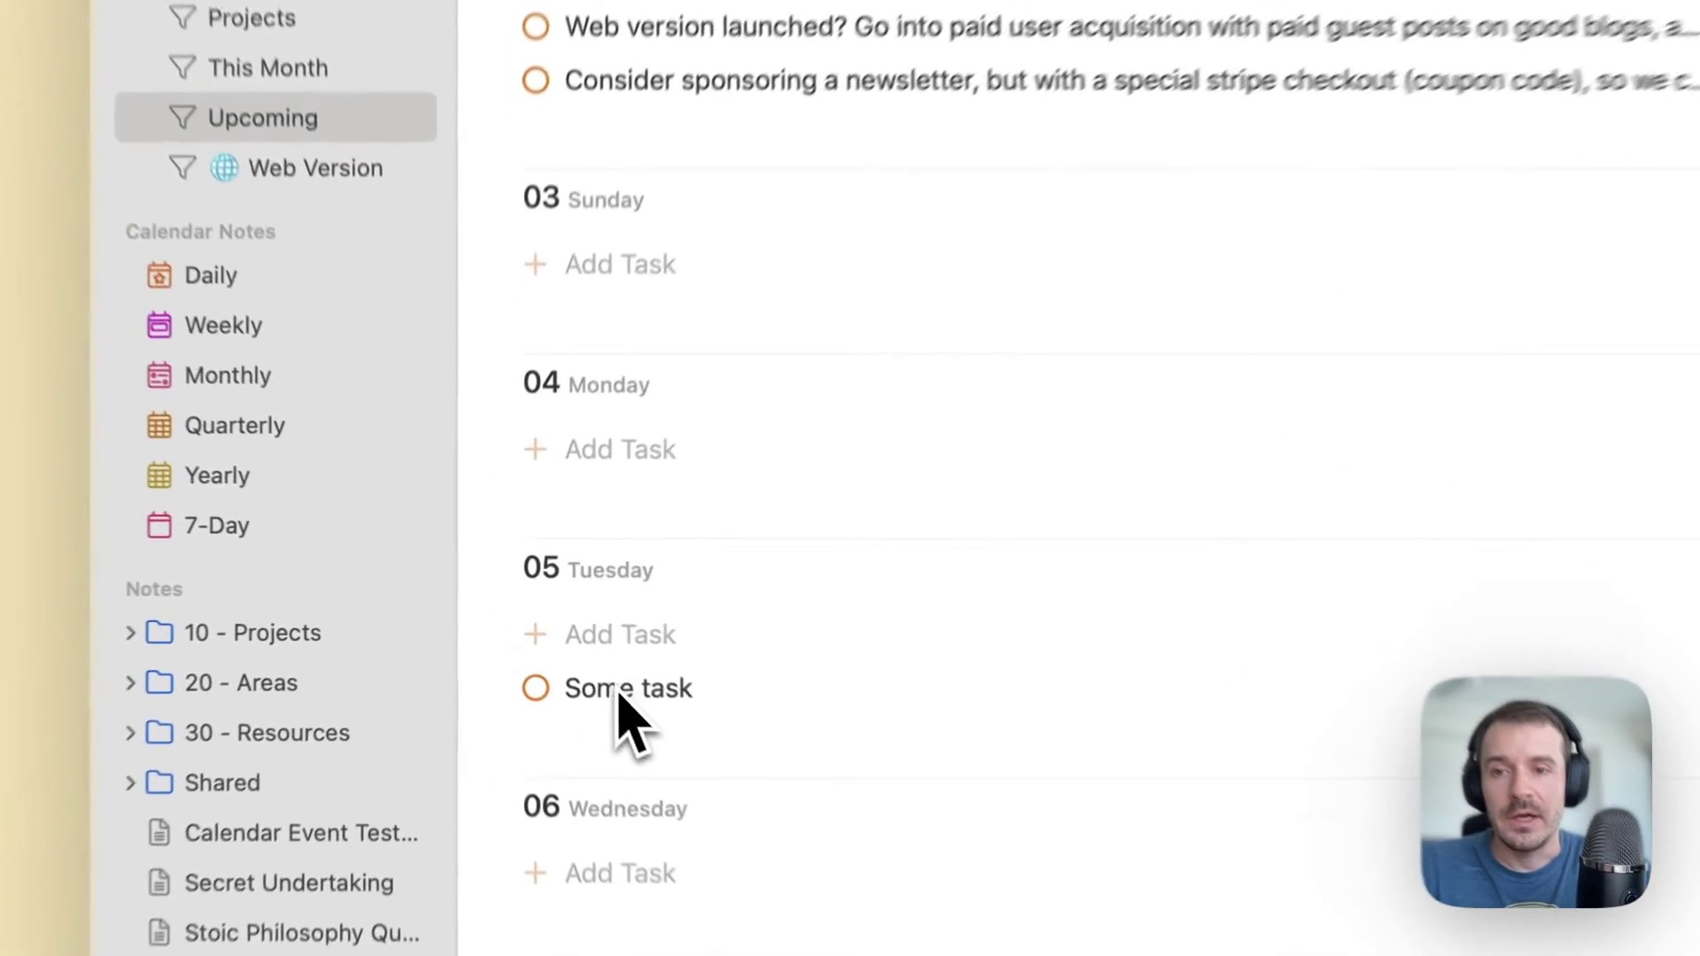
drag(541, 639, 538, 378)
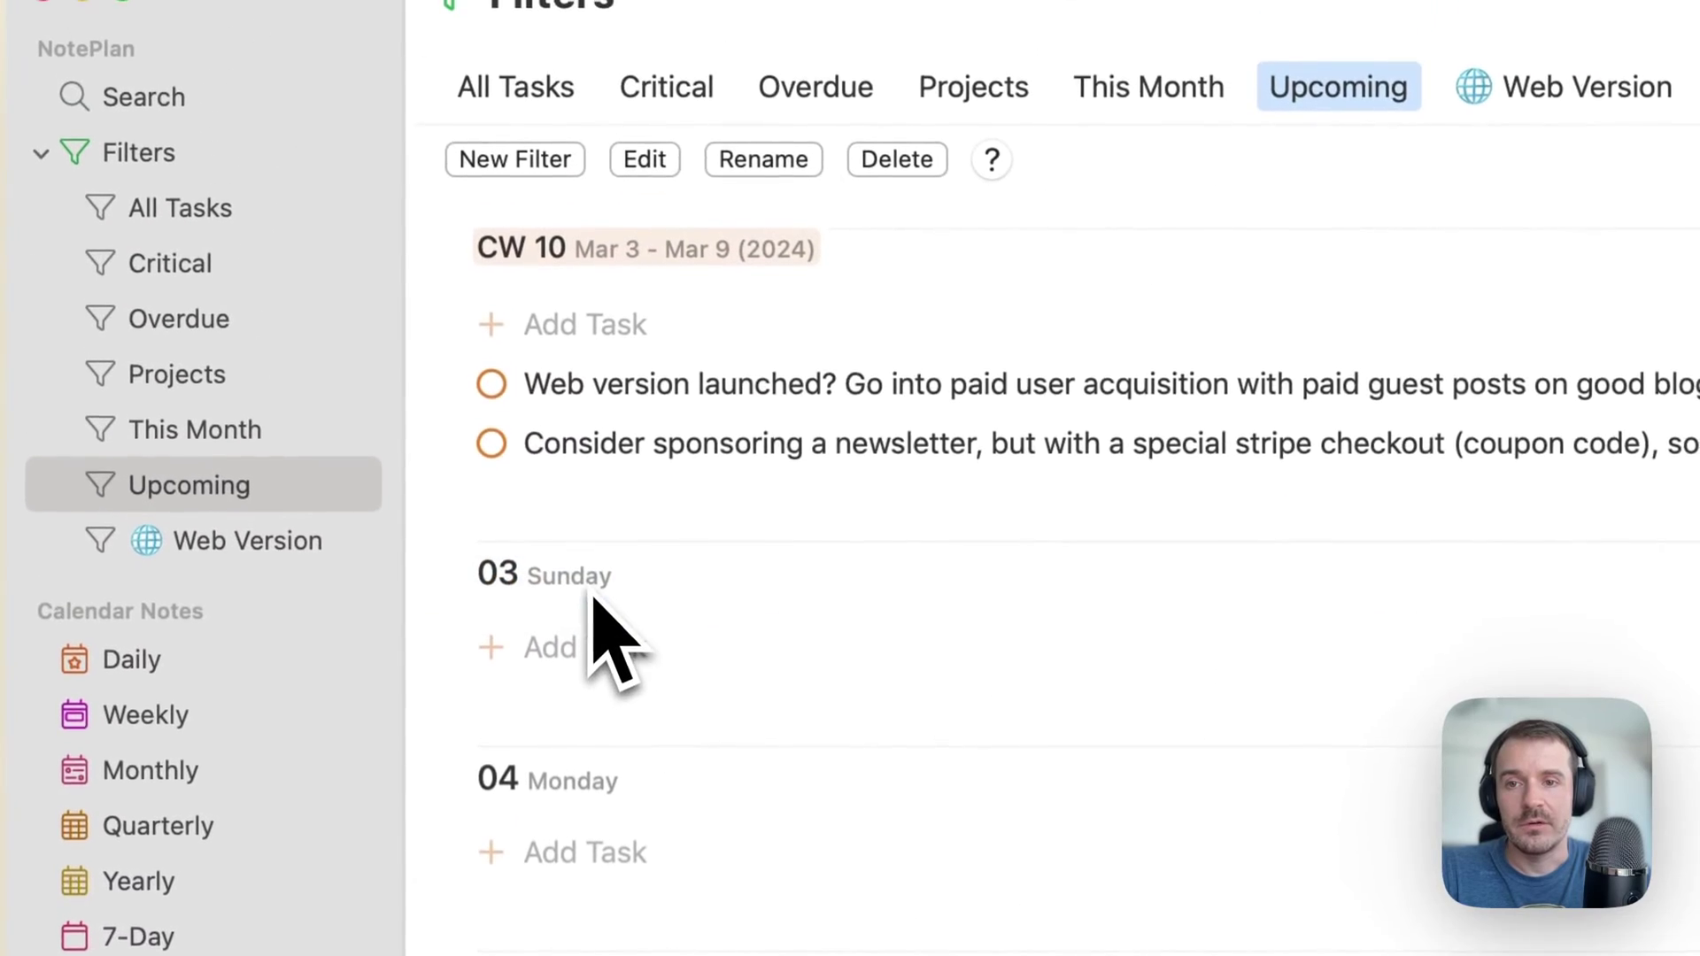
Step: Delete "Some task" from Sunday, 3 March, by removing its text and its empty task line
mouse_move(620, 722)
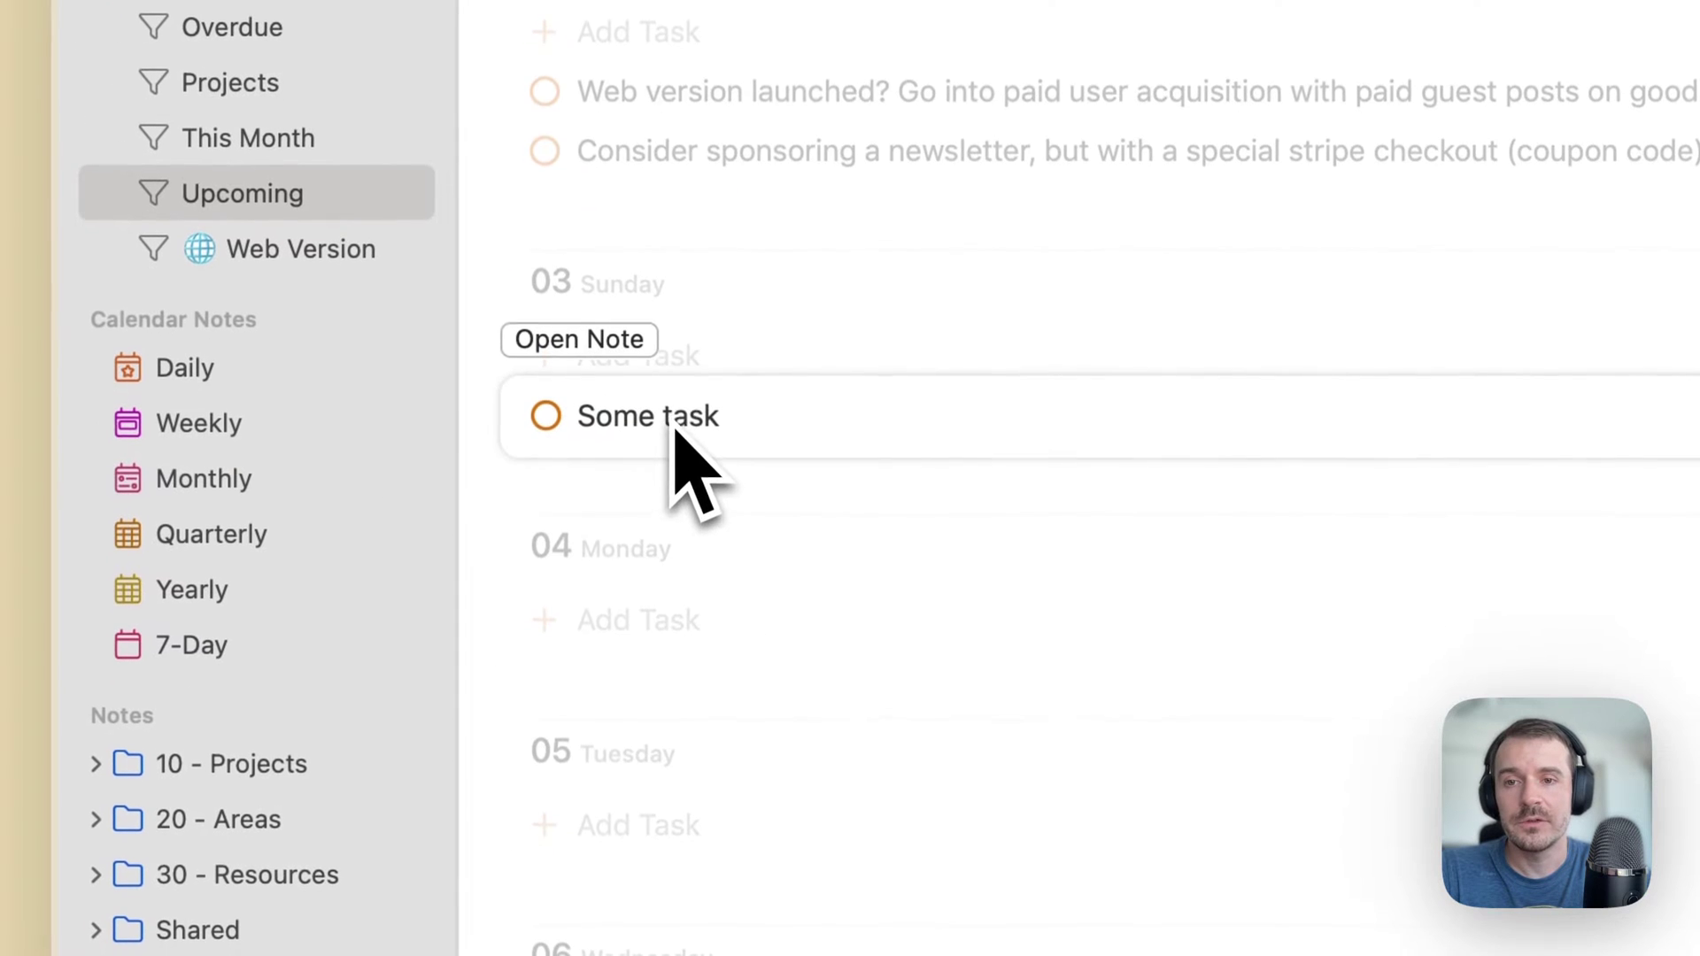
drag(719, 416, 387, 417)
key(BackSpace)
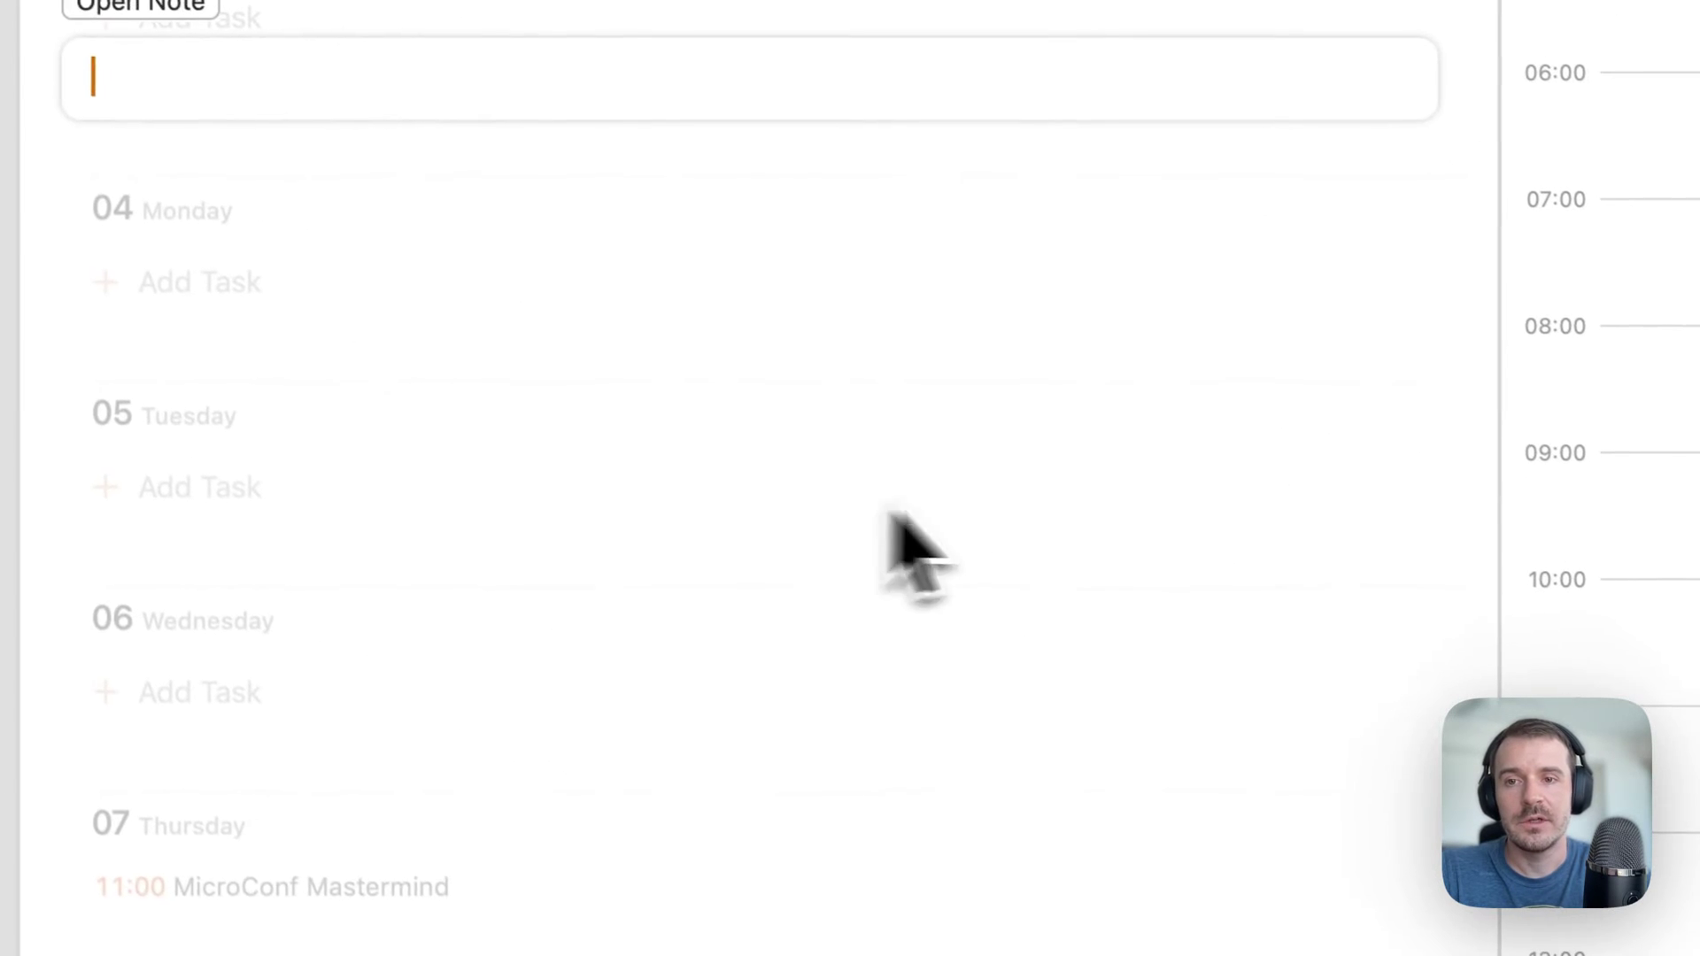
key(BackSpace)
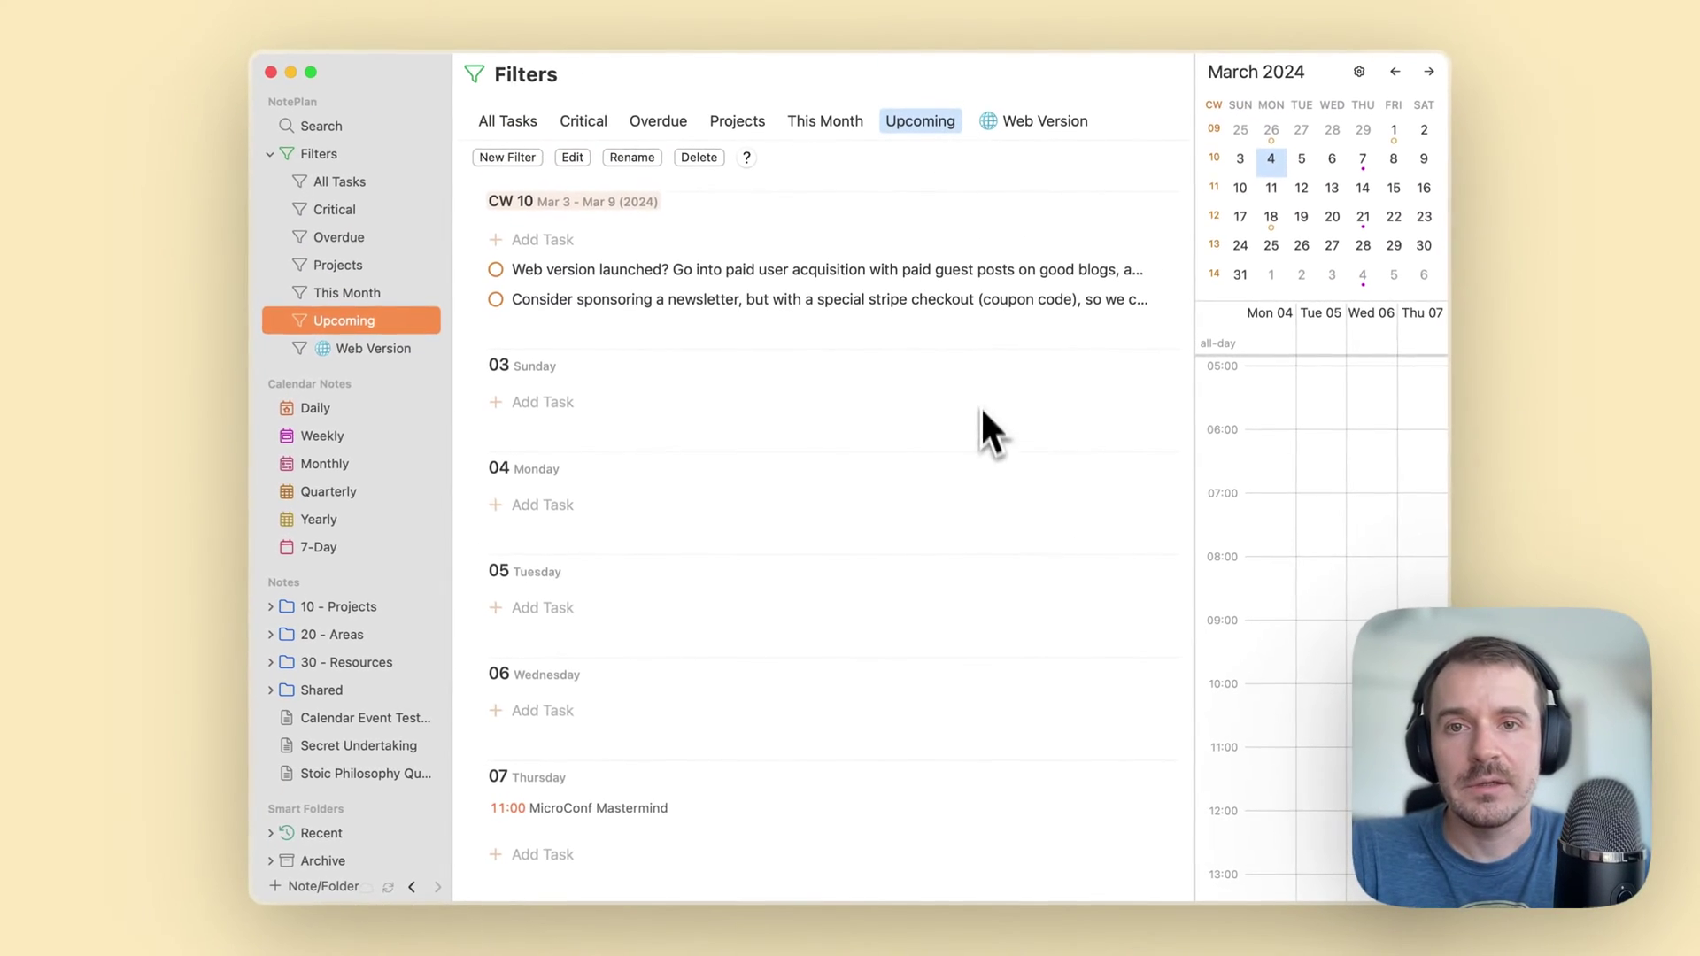
scroll(944, 447, down, 3)
scroll(944, 447, up, 1)
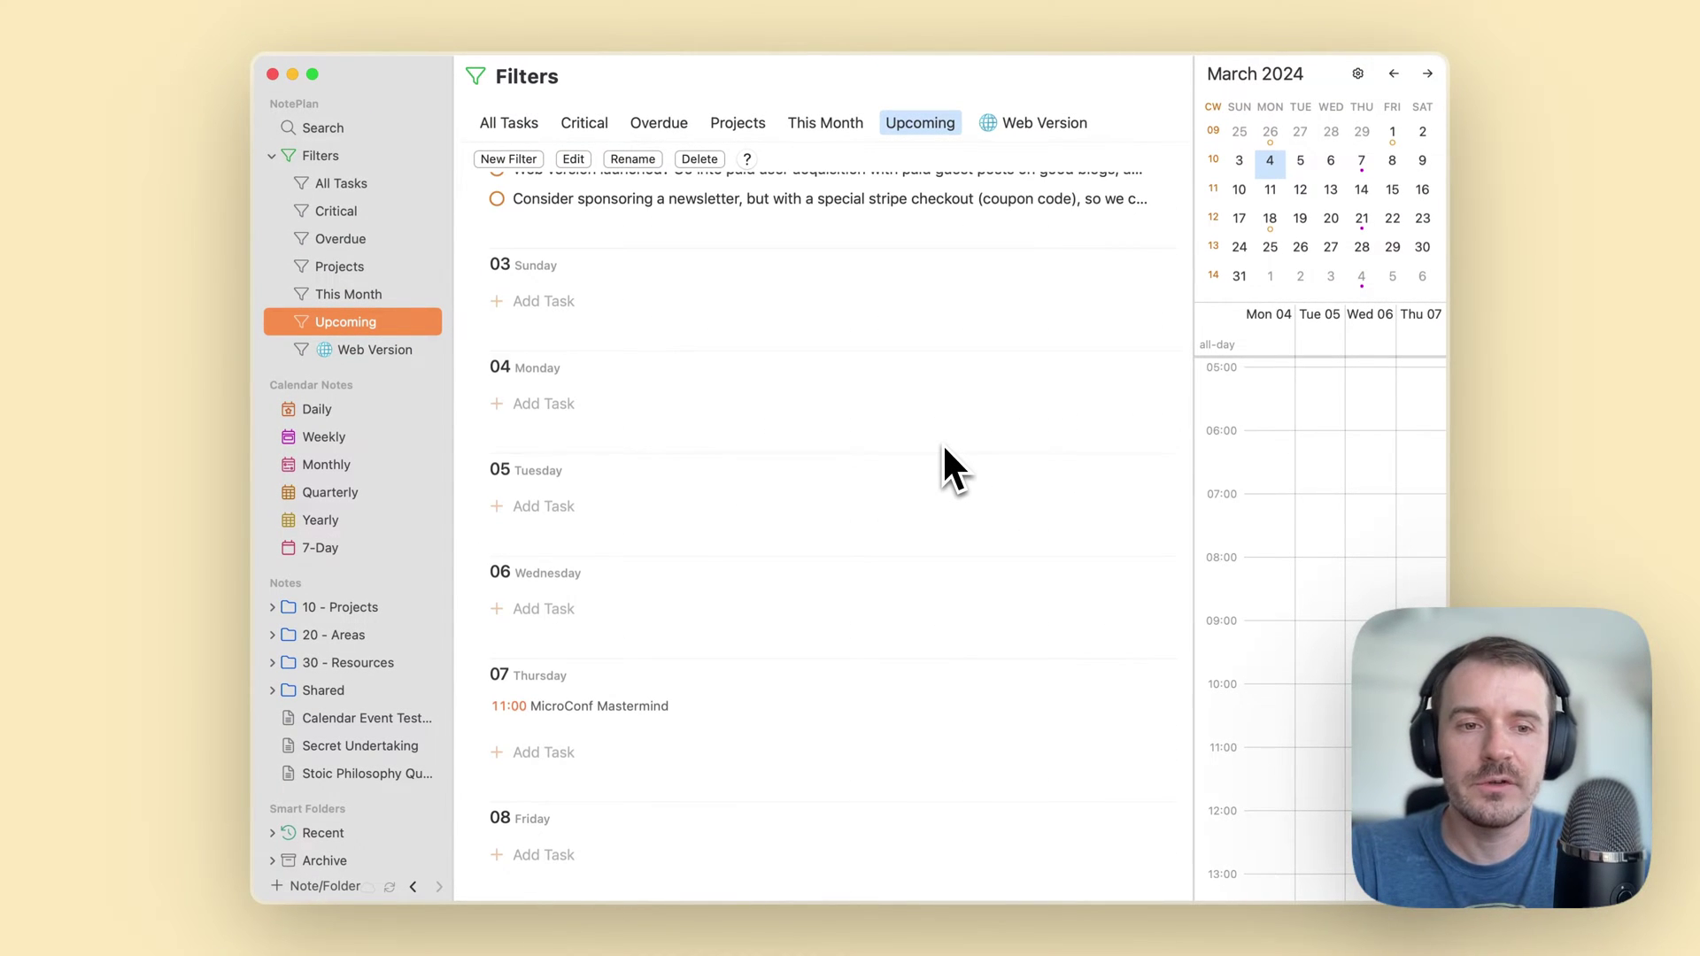
scroll(944, 447, up, 1)
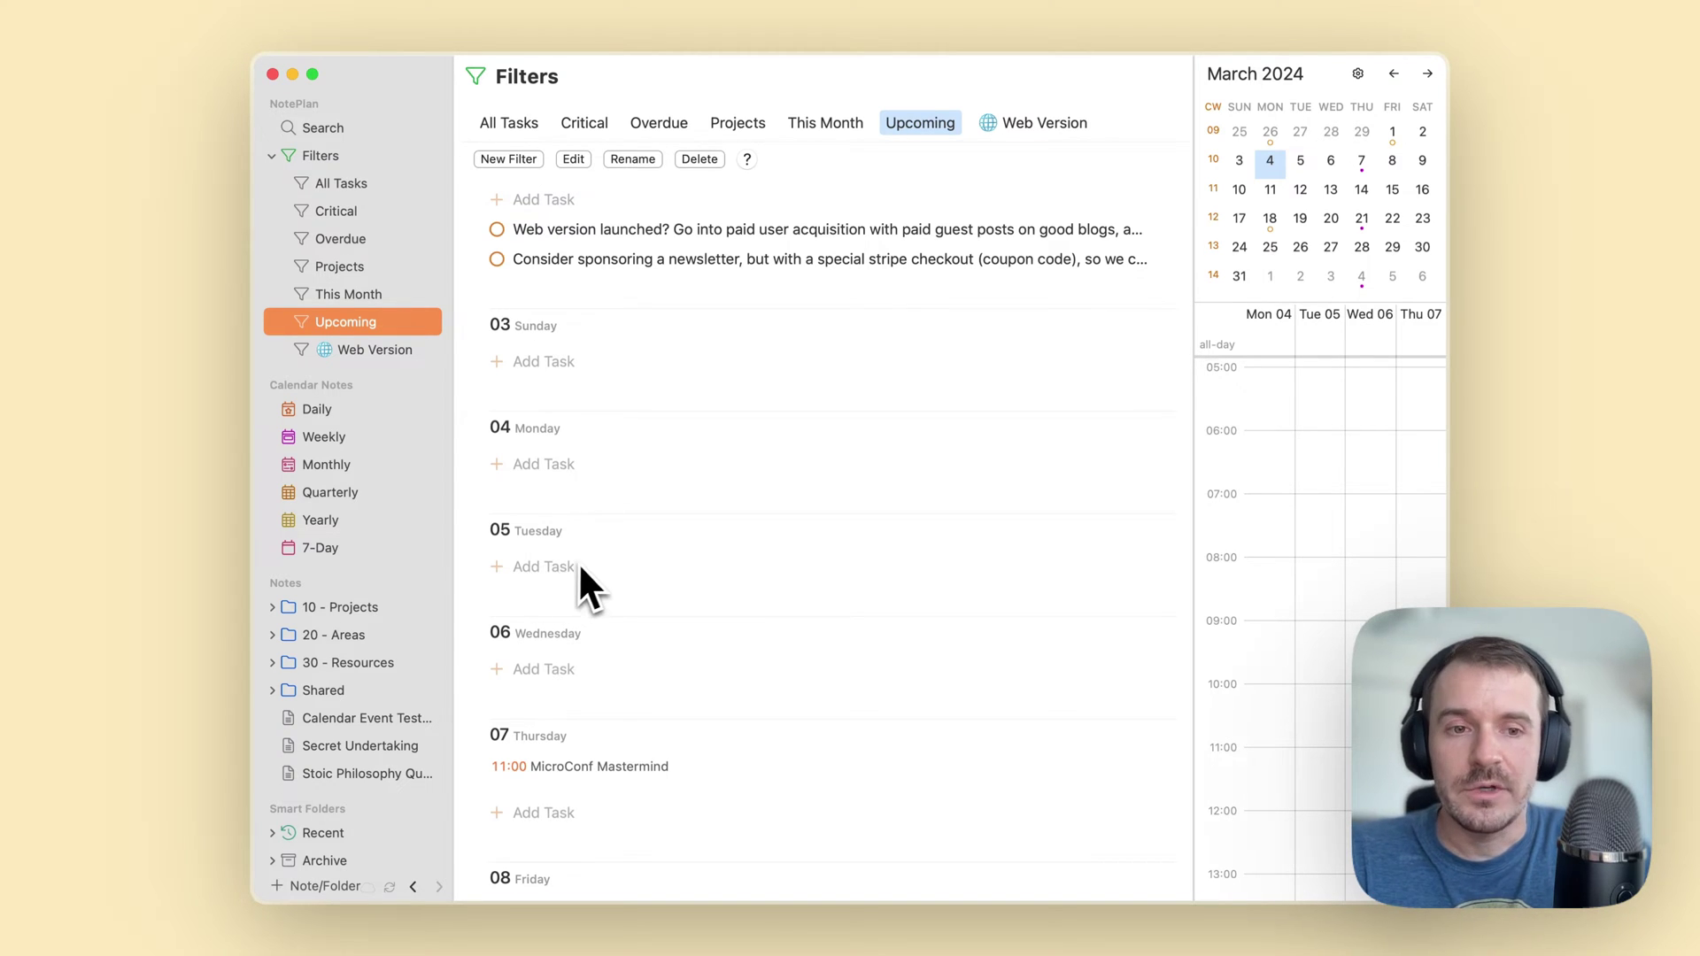
scroll(585, 559, up, 2)
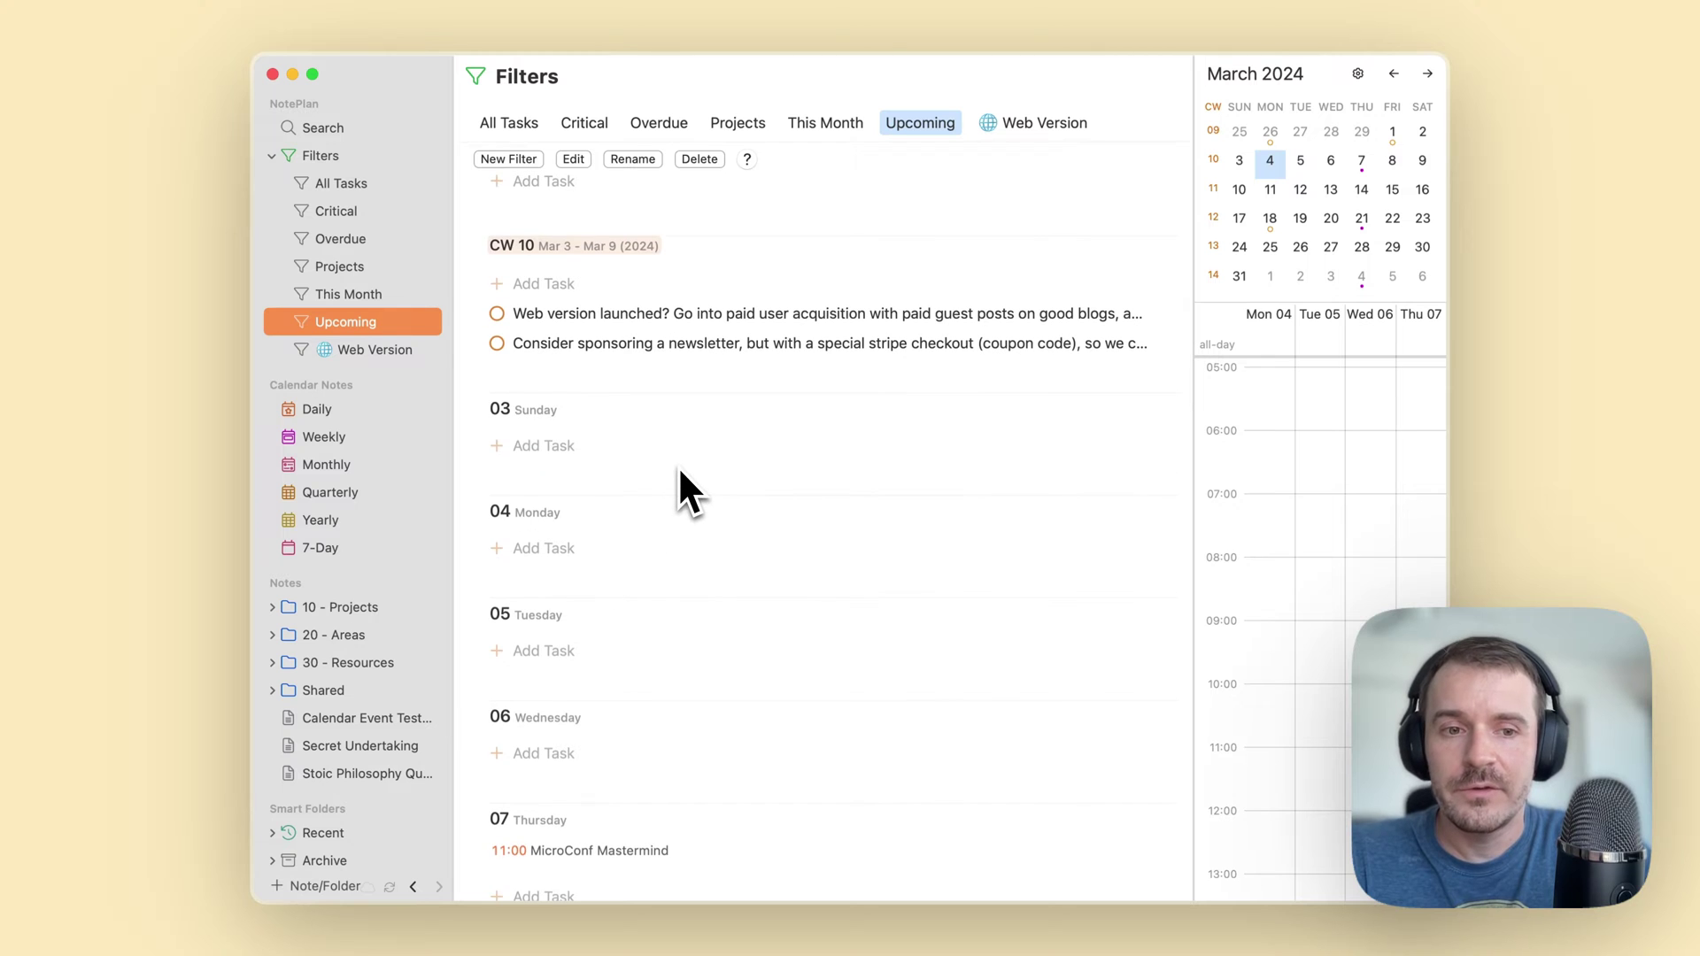
scroll(680, 473, down, 2)
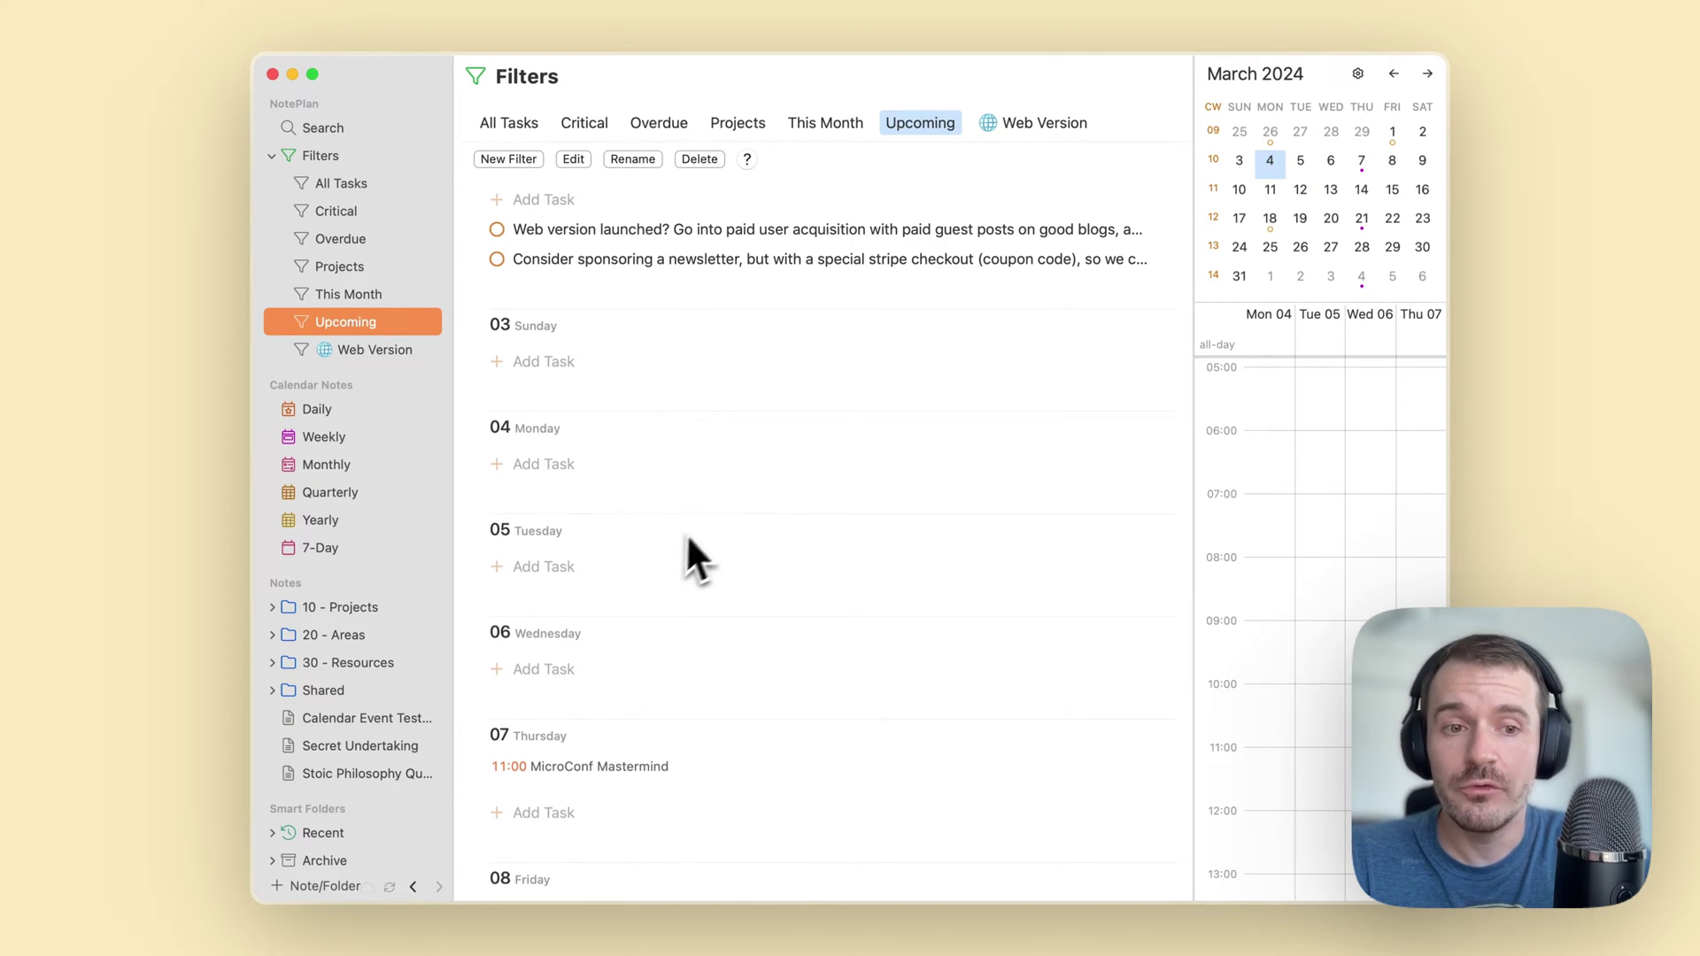
scroll(703, 549, up, 2)
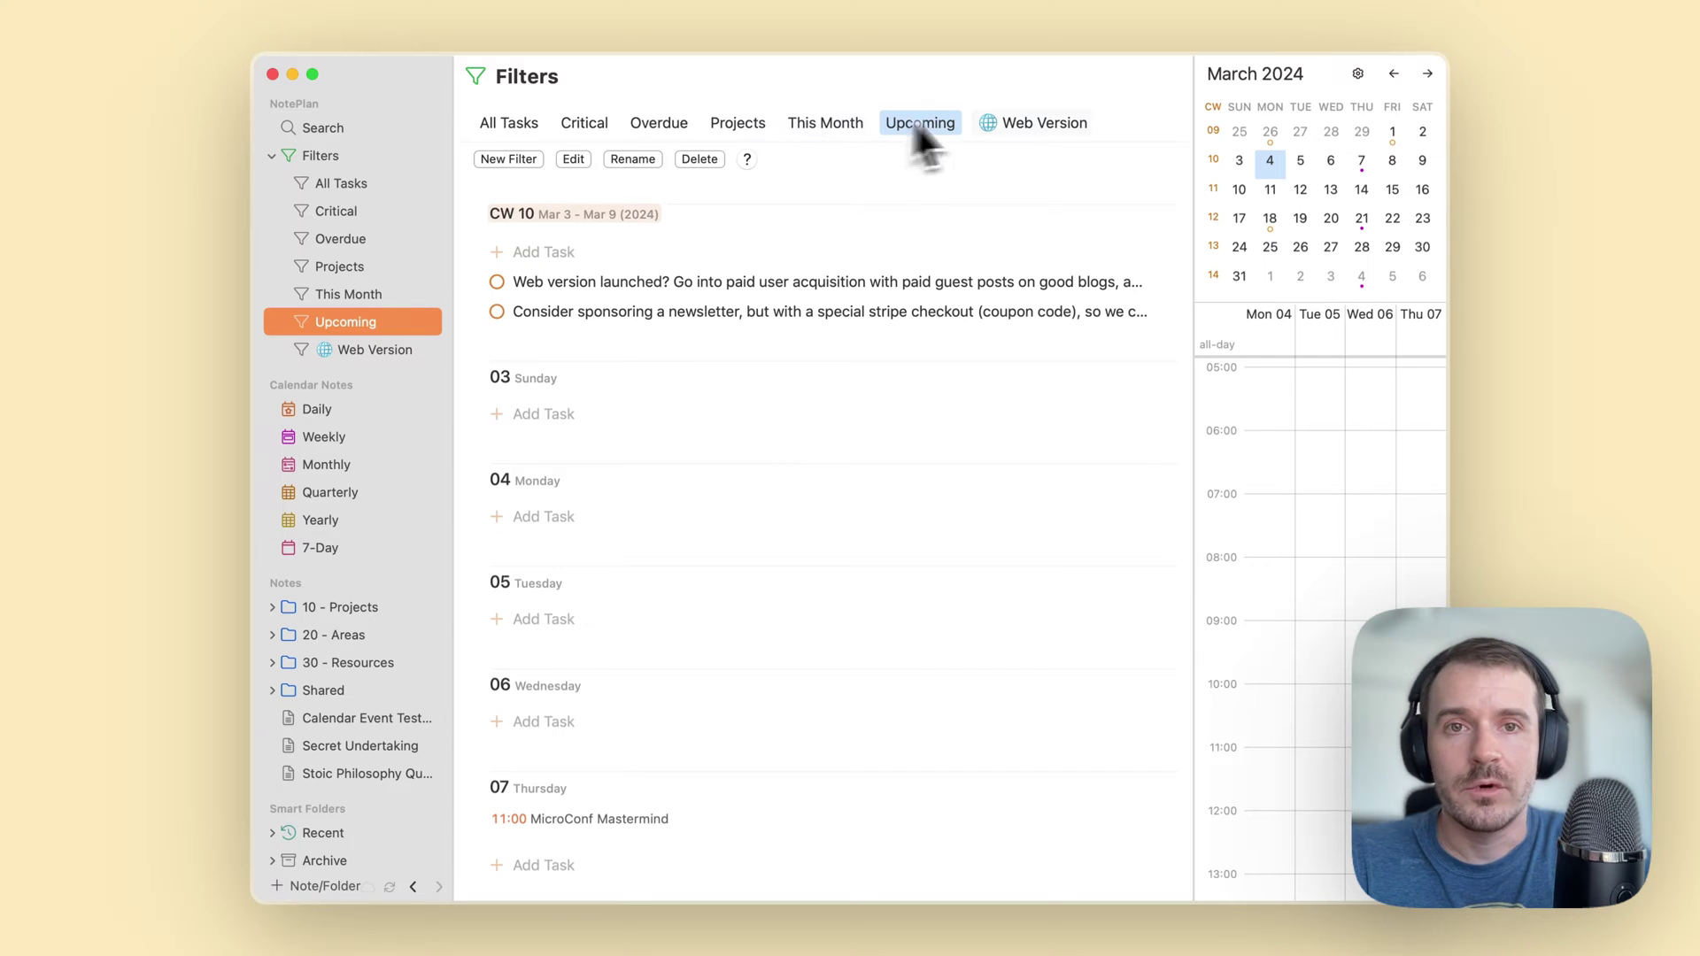
Step: Switch to the Web Version filter and look over its calendar entries and tasks from notes
click(1022, 126)
scroll(948, 452, down, 2)
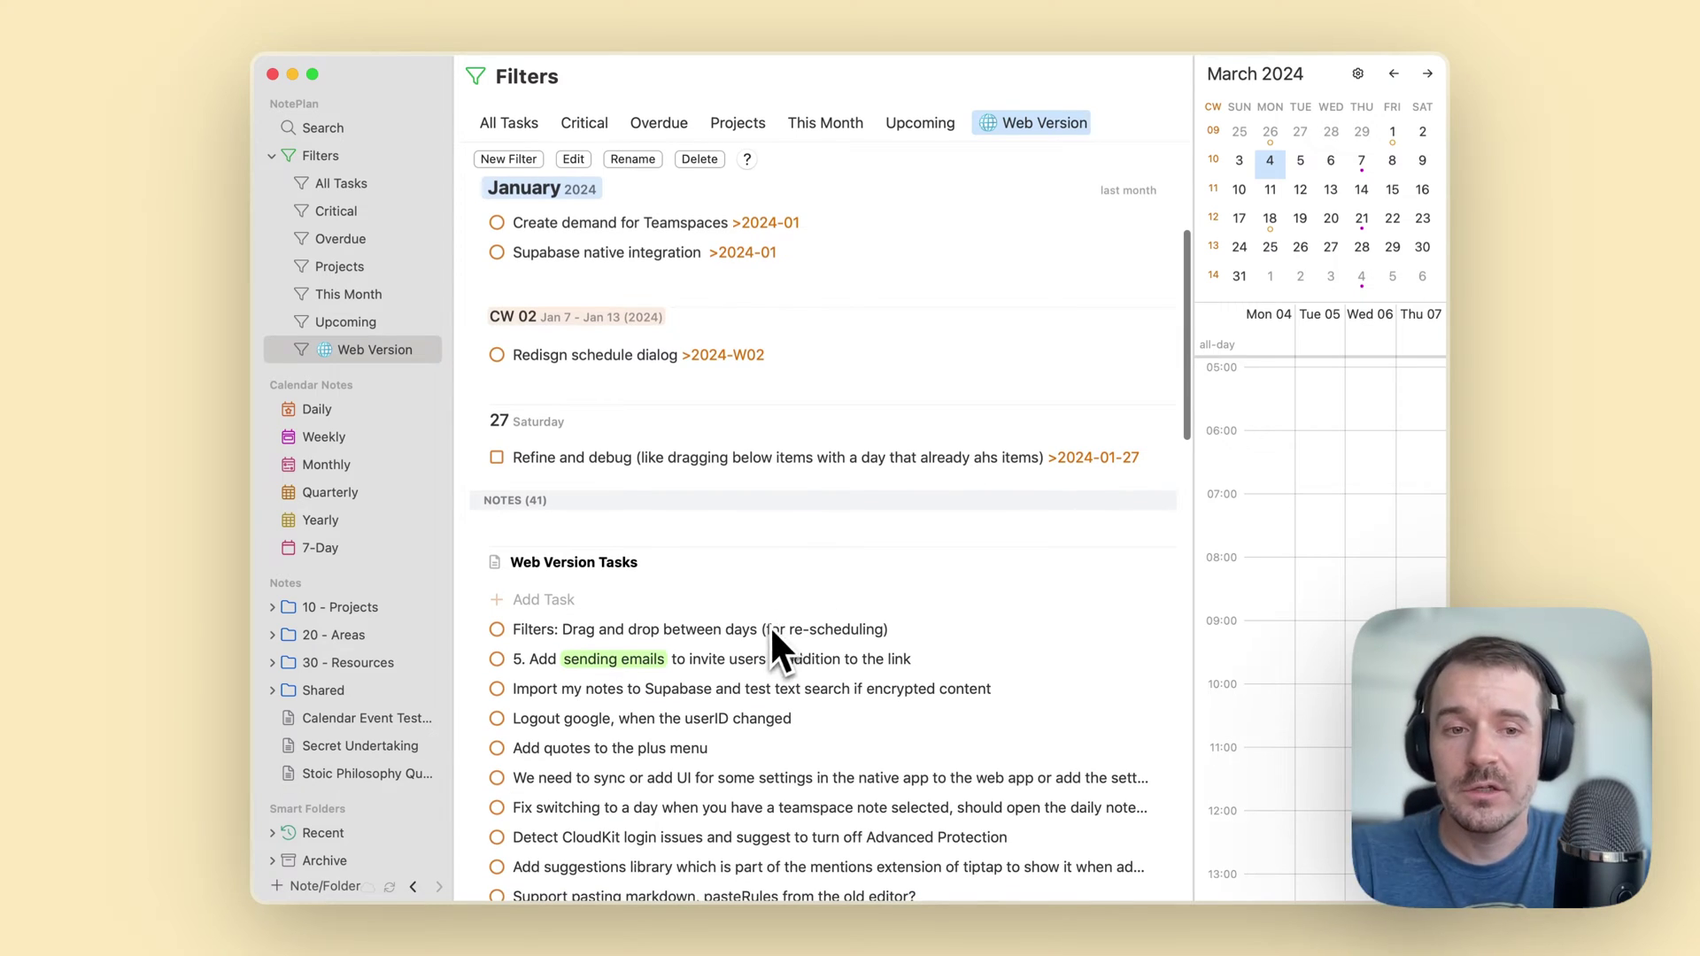
scroll(768, 625, down, 1)
scroll(771, 575, up, 2)
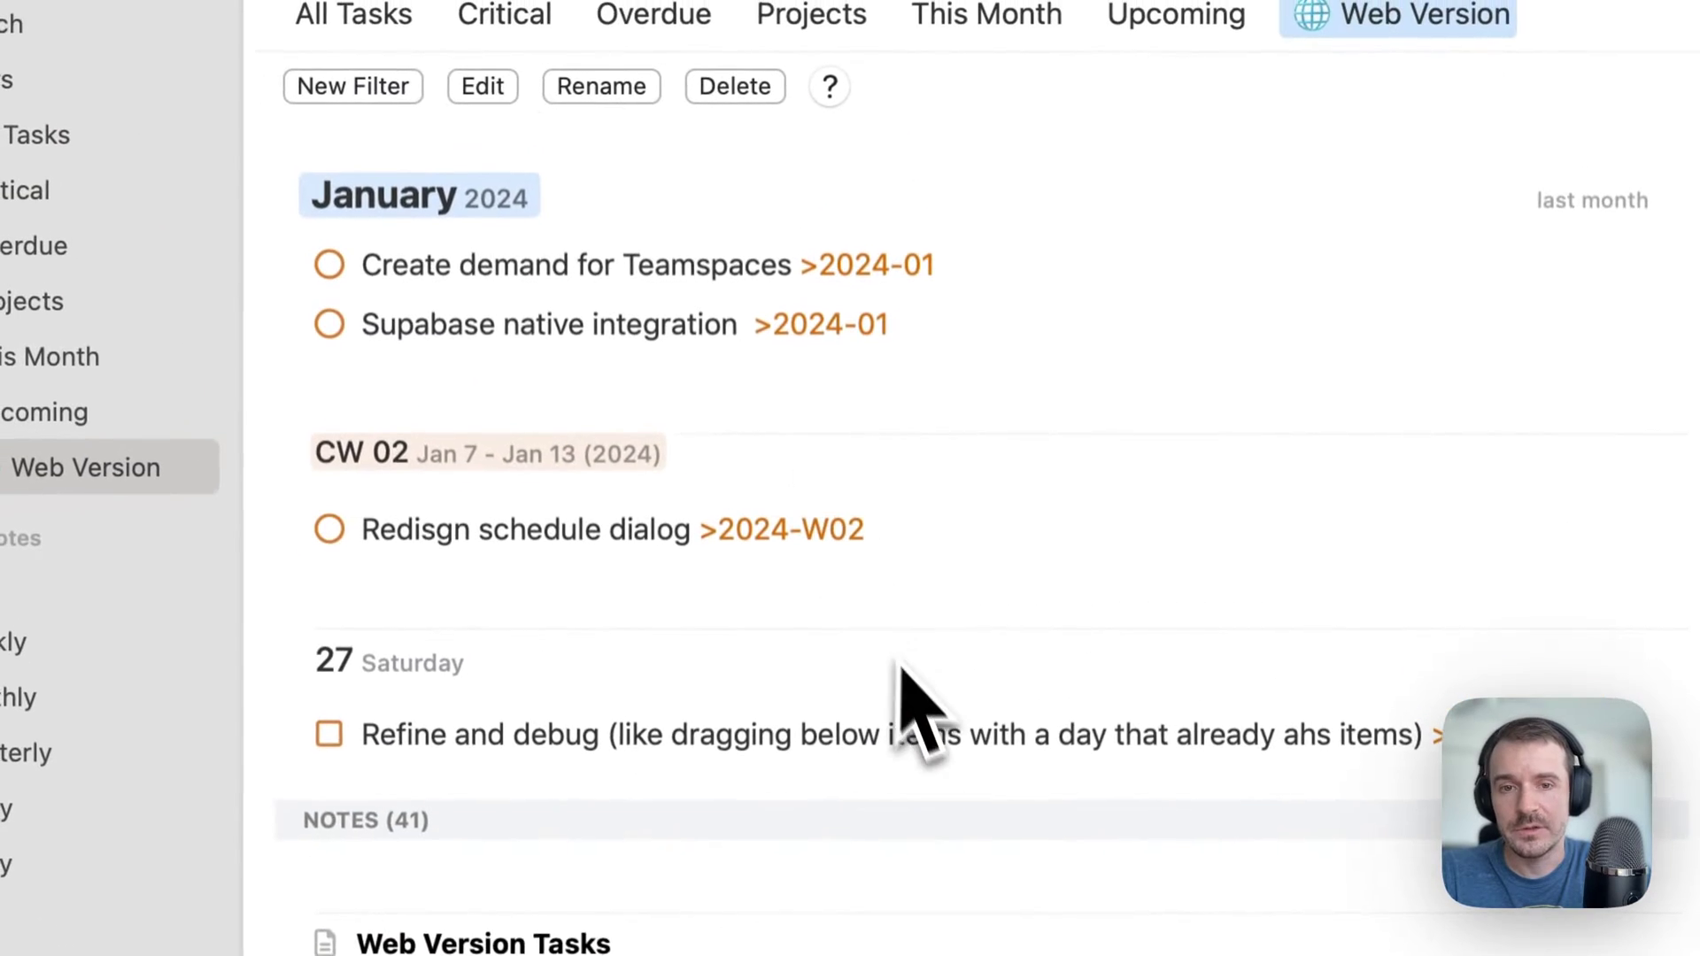
scroll(912, 695, down, 15)
scroll(928, 576, up, 15)
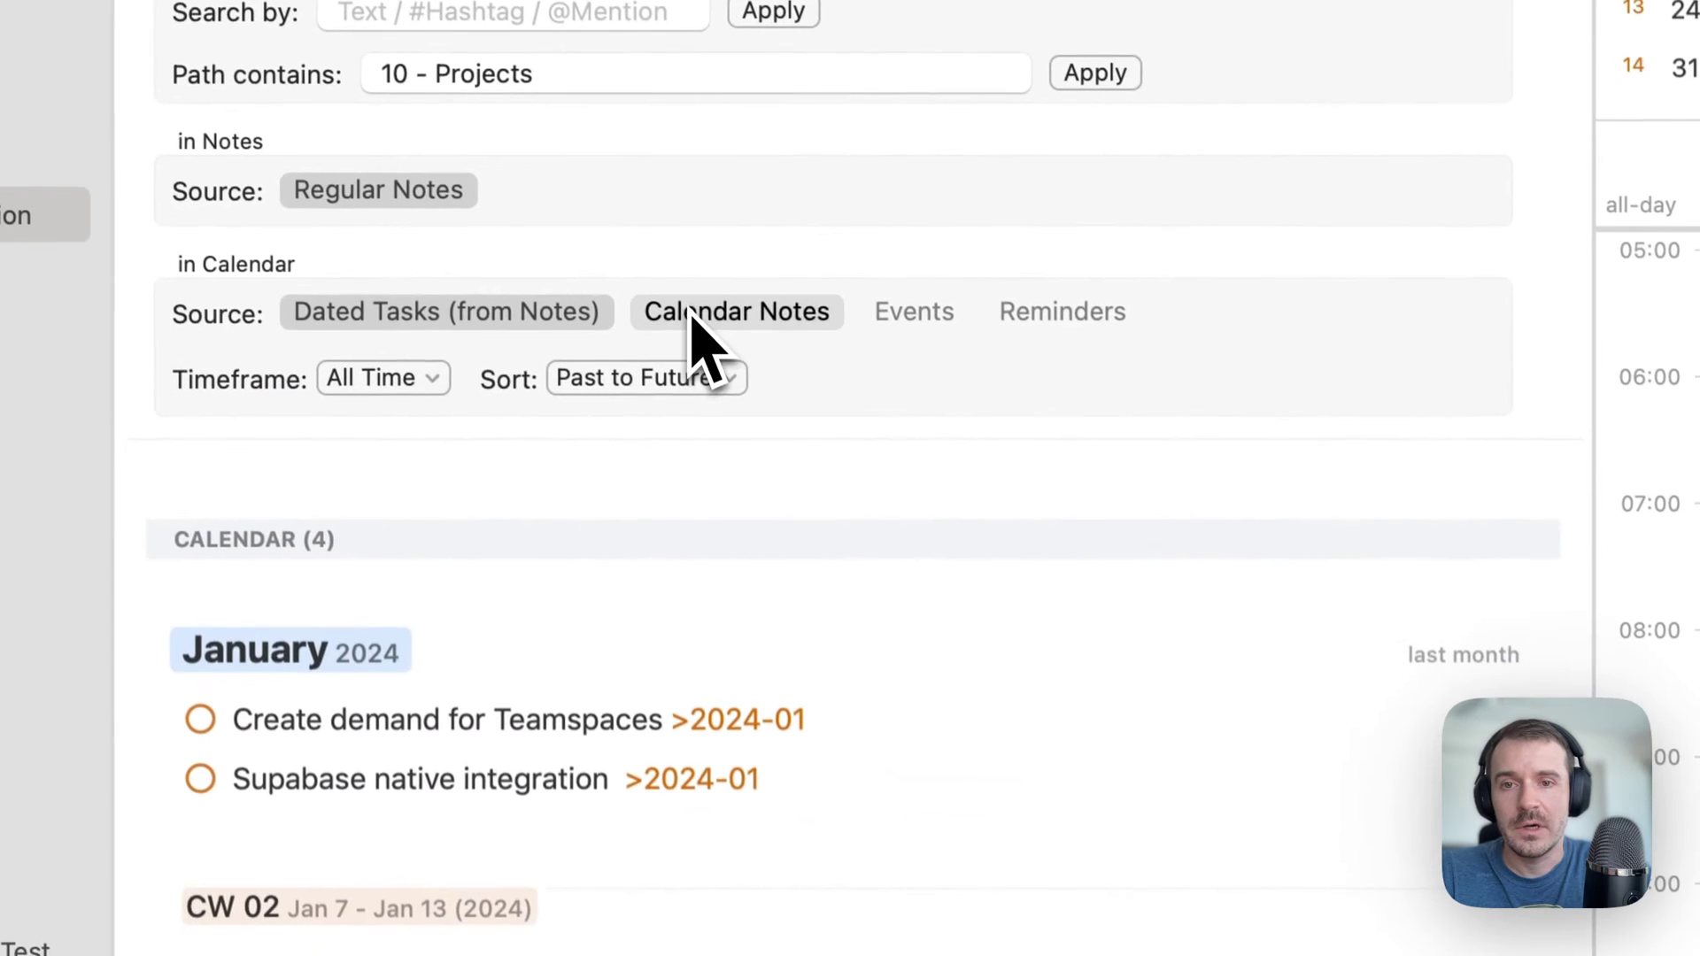
Step: Exclude Calendar Notes from the Web Version filter's calendar sources and hide the filter settings
click(887, 610)
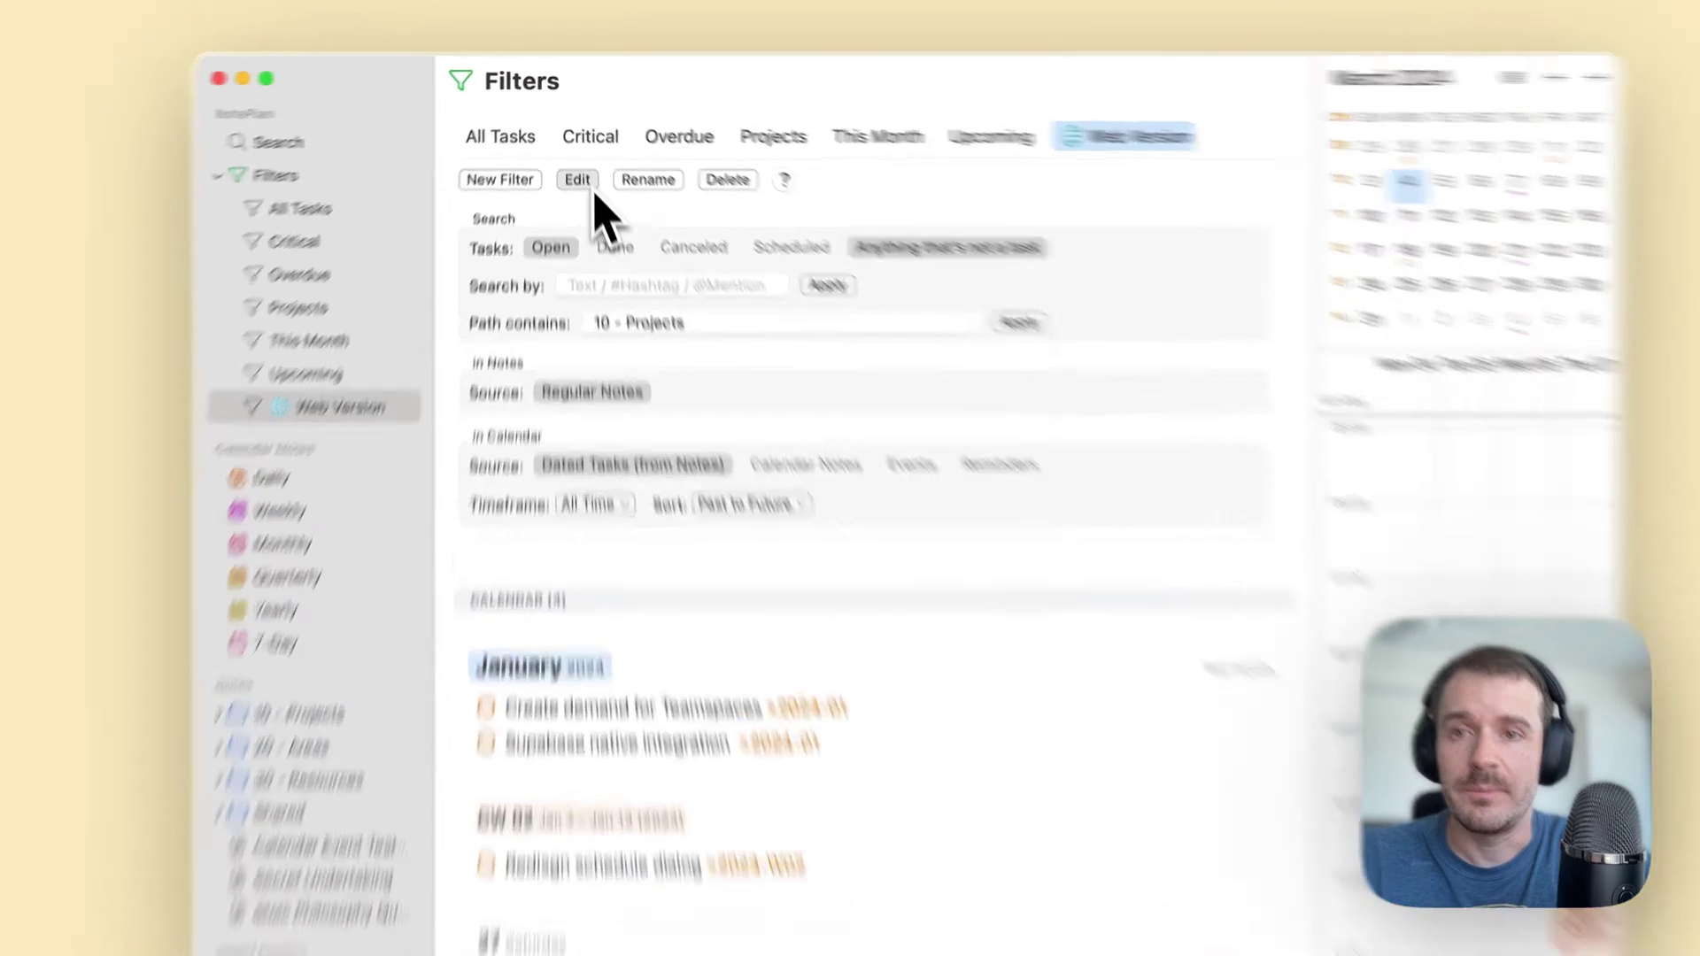
click(573, 159)
scroll(779, 542, down, 3)
scroll(837, 716, up, 5)
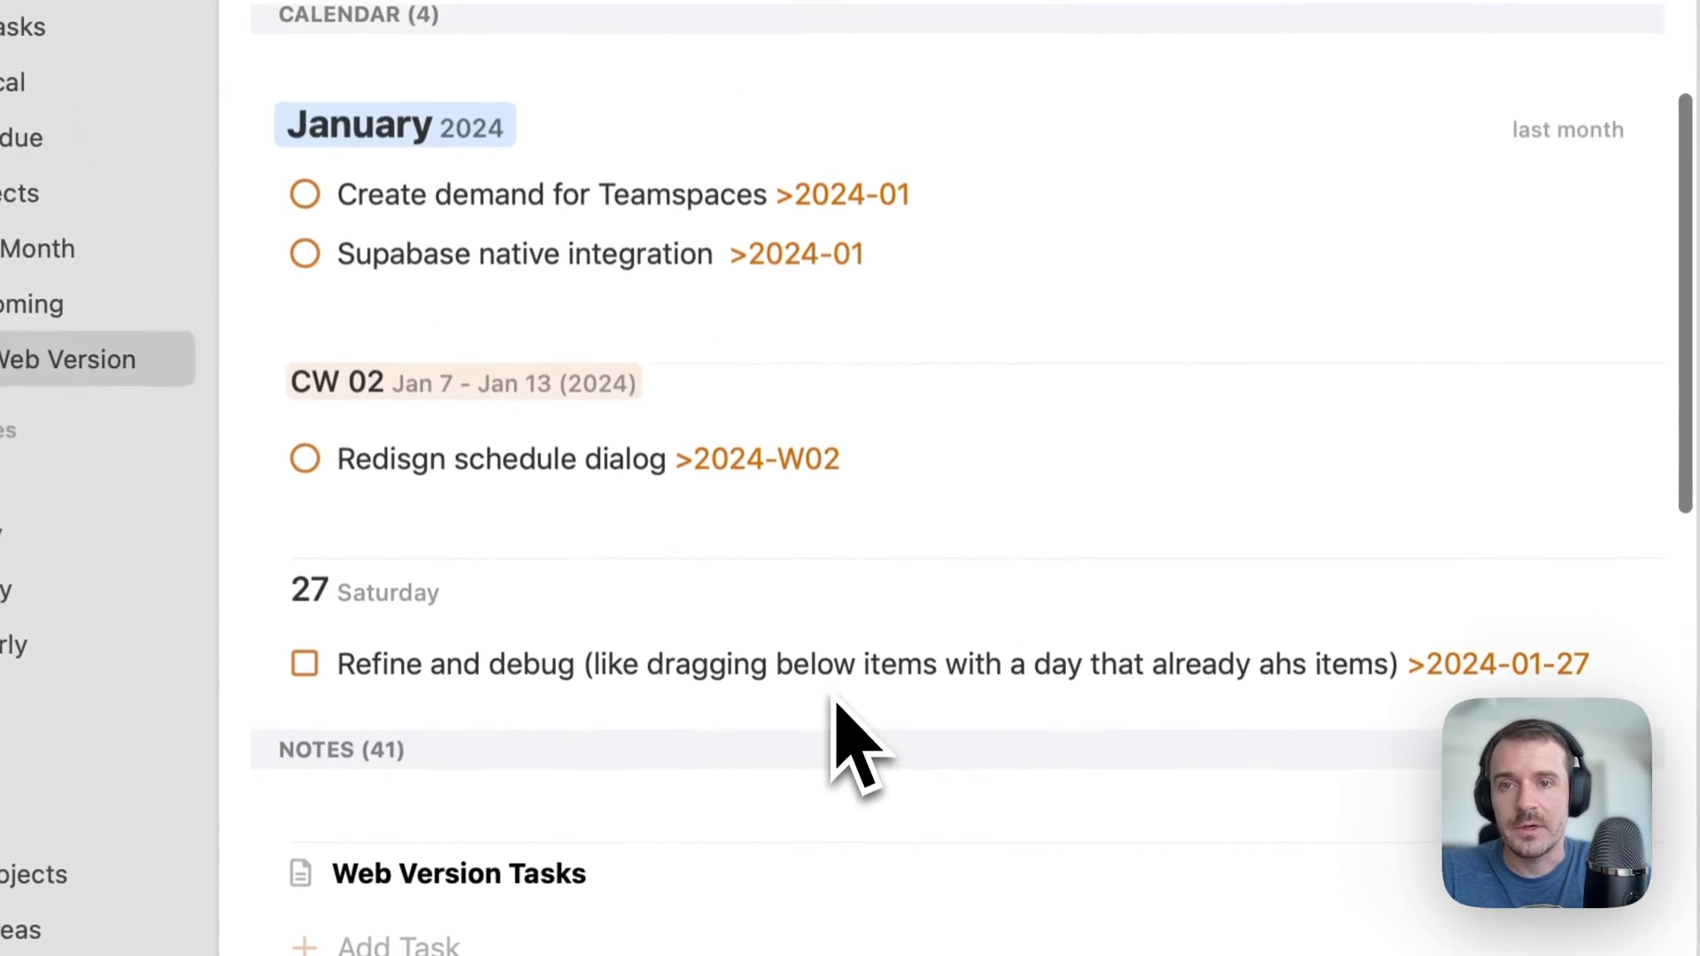
Step: Include Scheduled tasks in the Web Version filter's search and close its settings
click(548, 259)
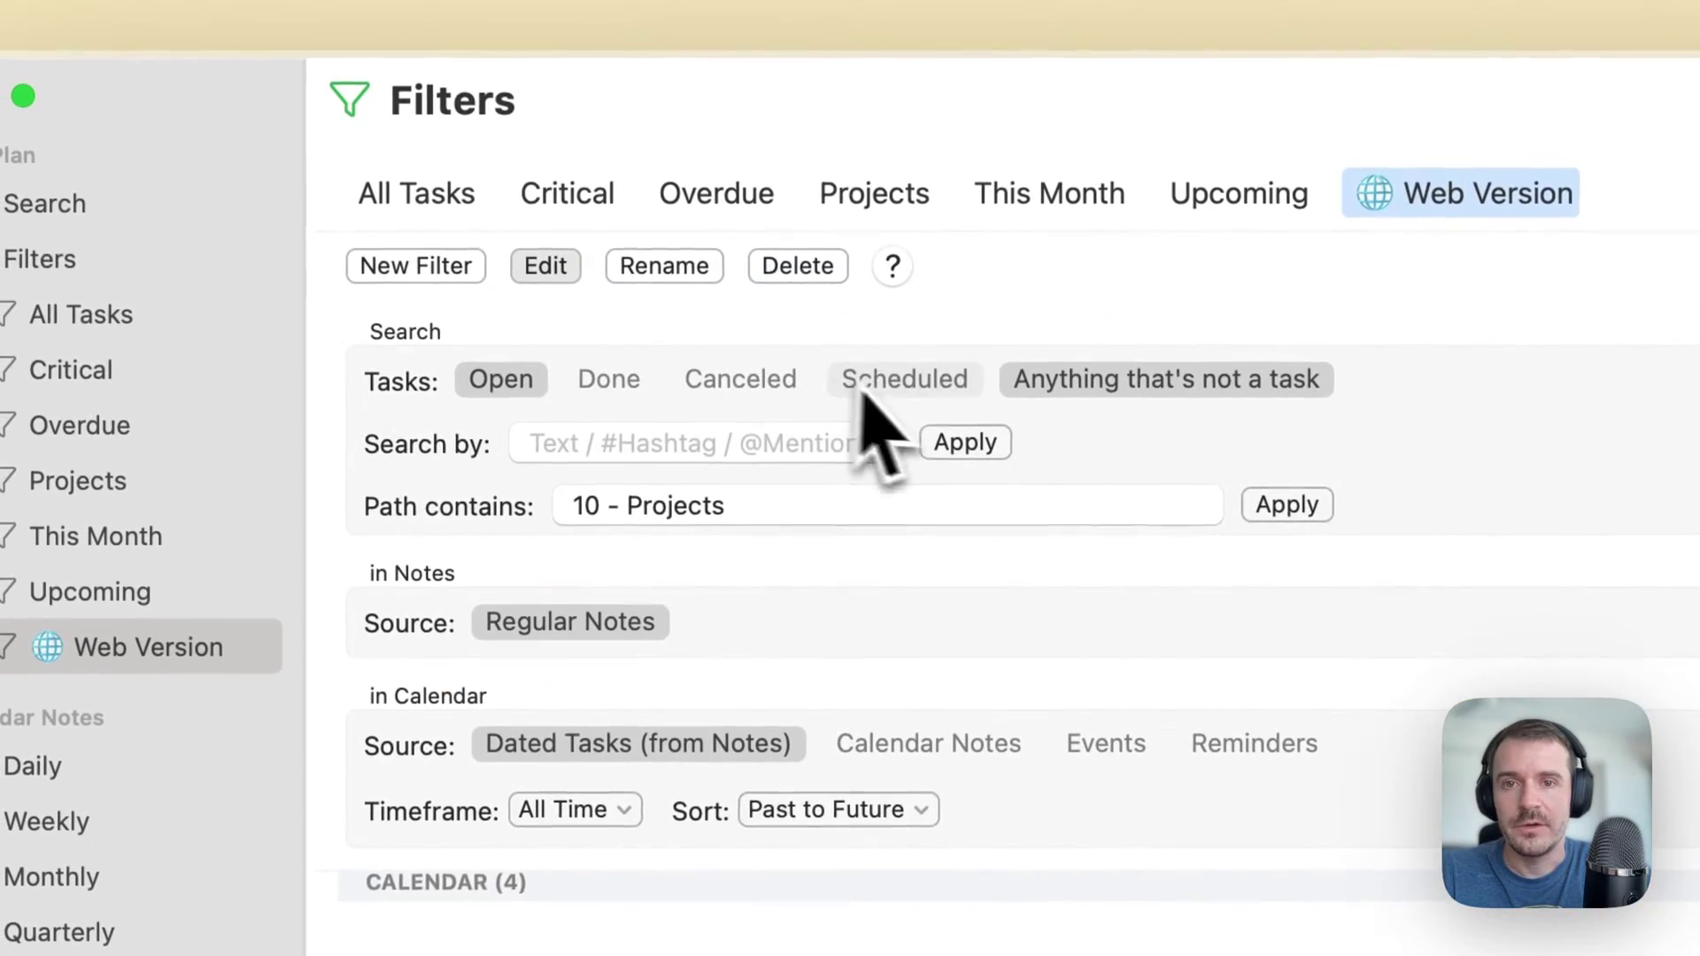
click(864, 390)
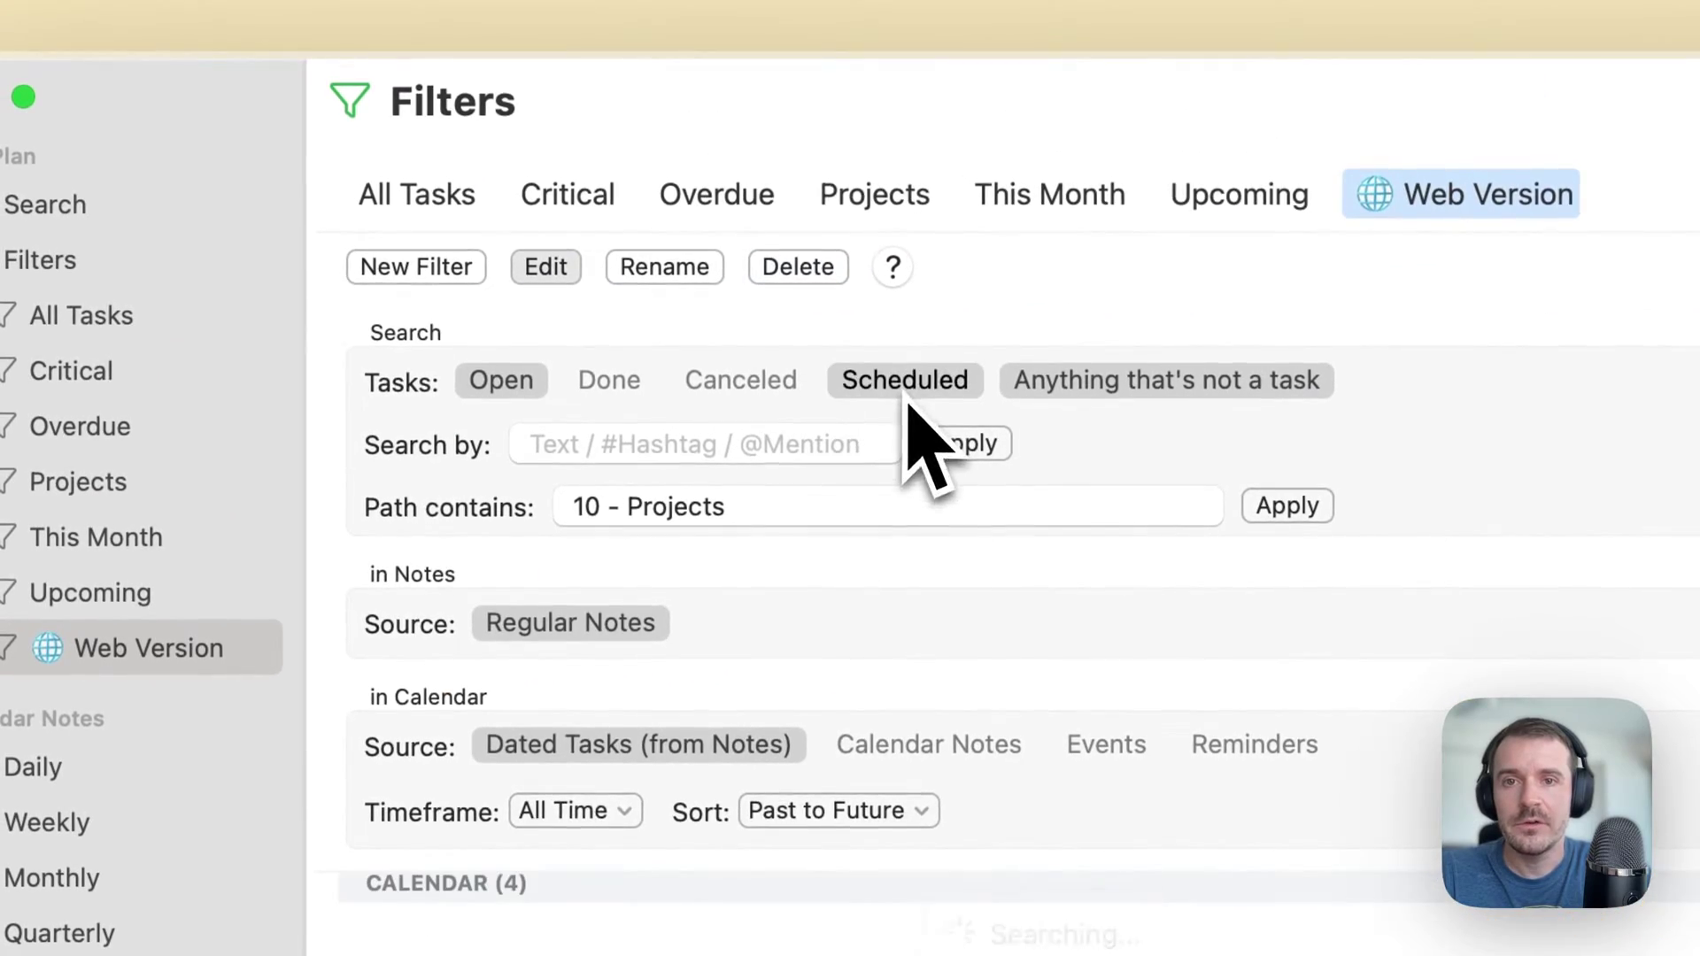
click(547, 266)
Step: Examine the Web Version filter's results, comparing scheduled tasks in their notes with the dated entries in the calendar section
scroll(806, 700, down, 5)
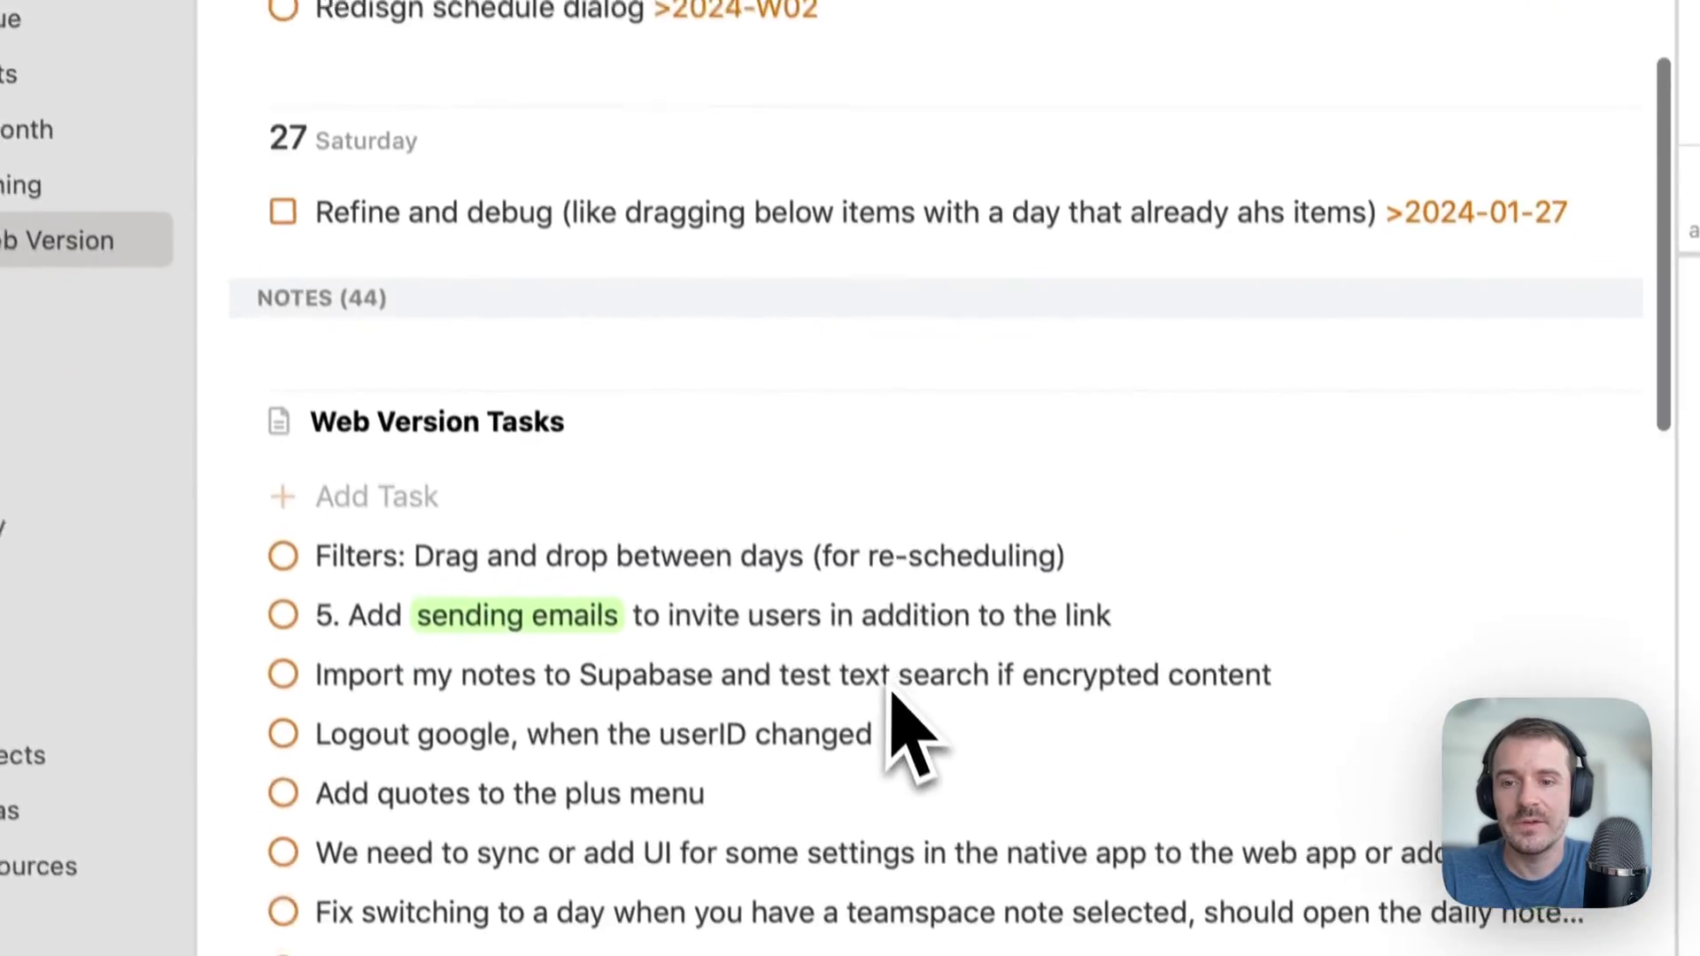
scroll(892, 700, down, 10)
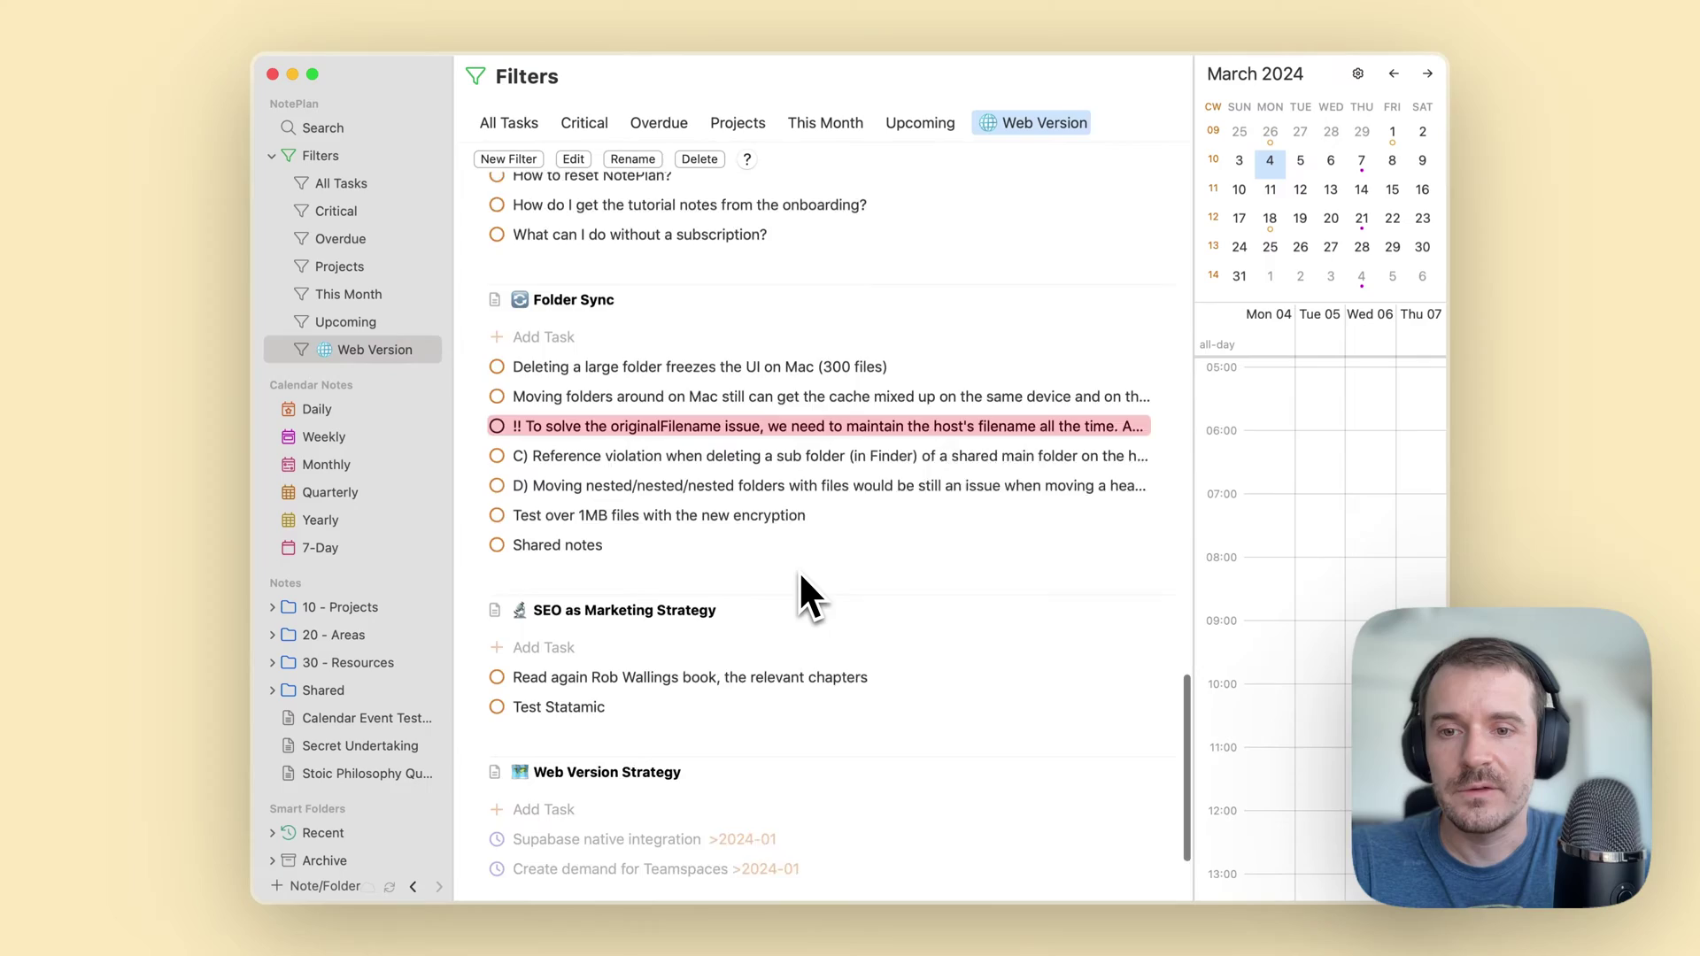
scroll(799, 570, down, 4)
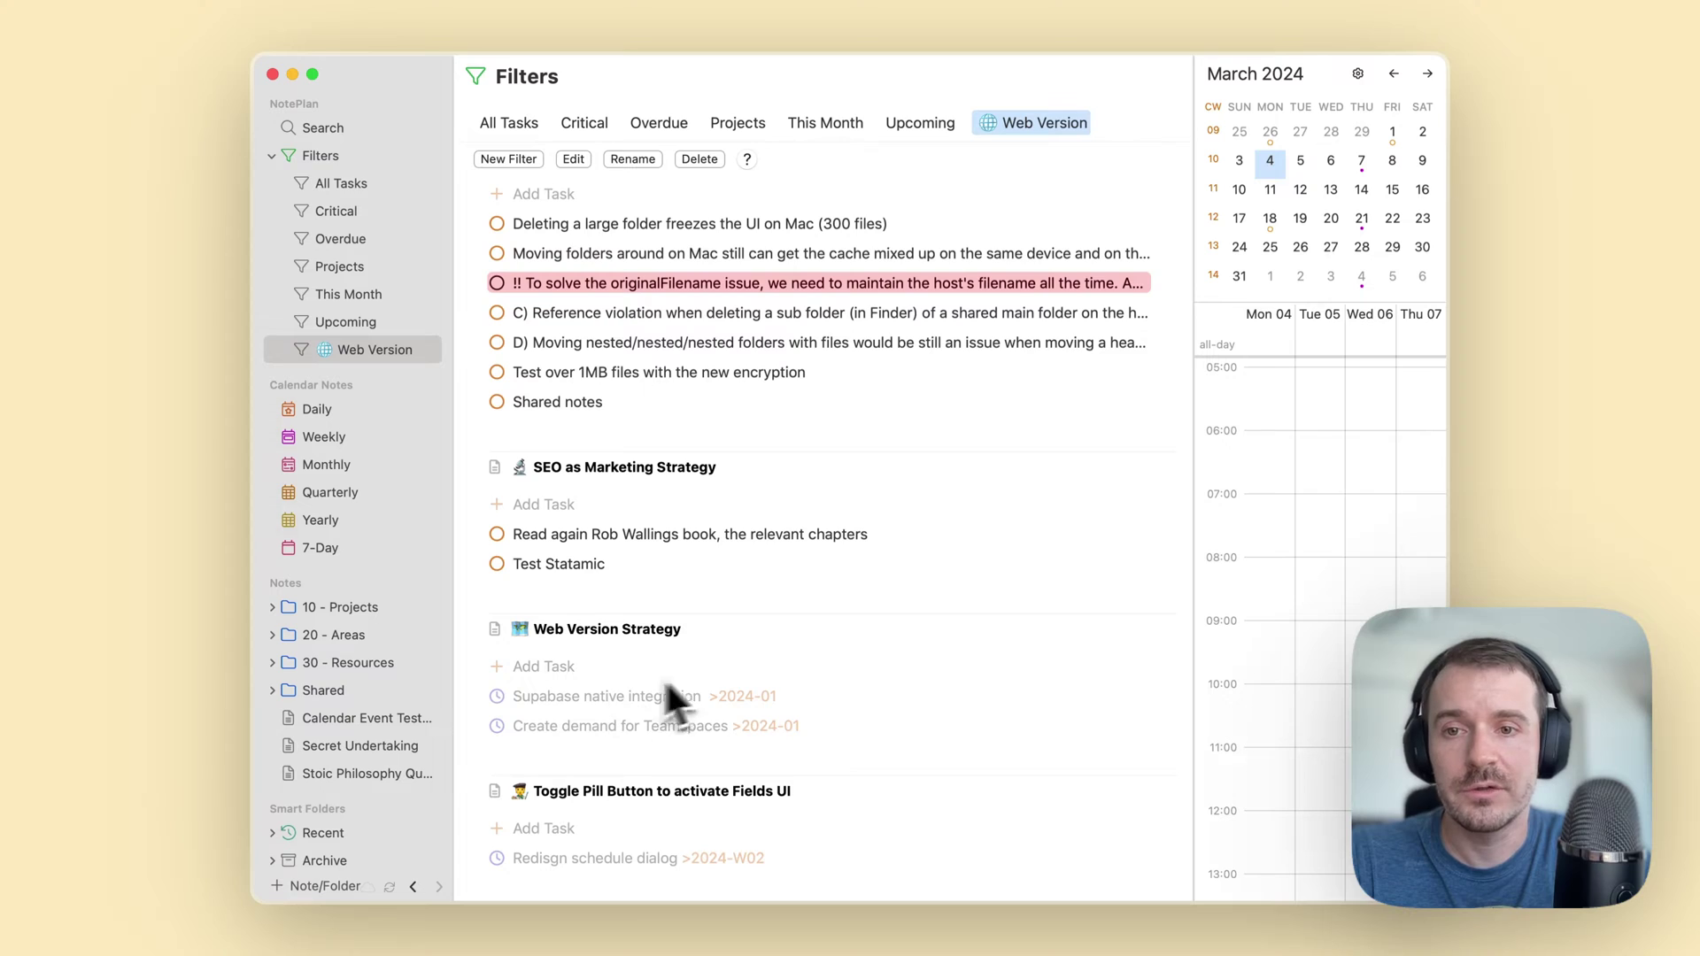
scroll(784, 612, up, 15)
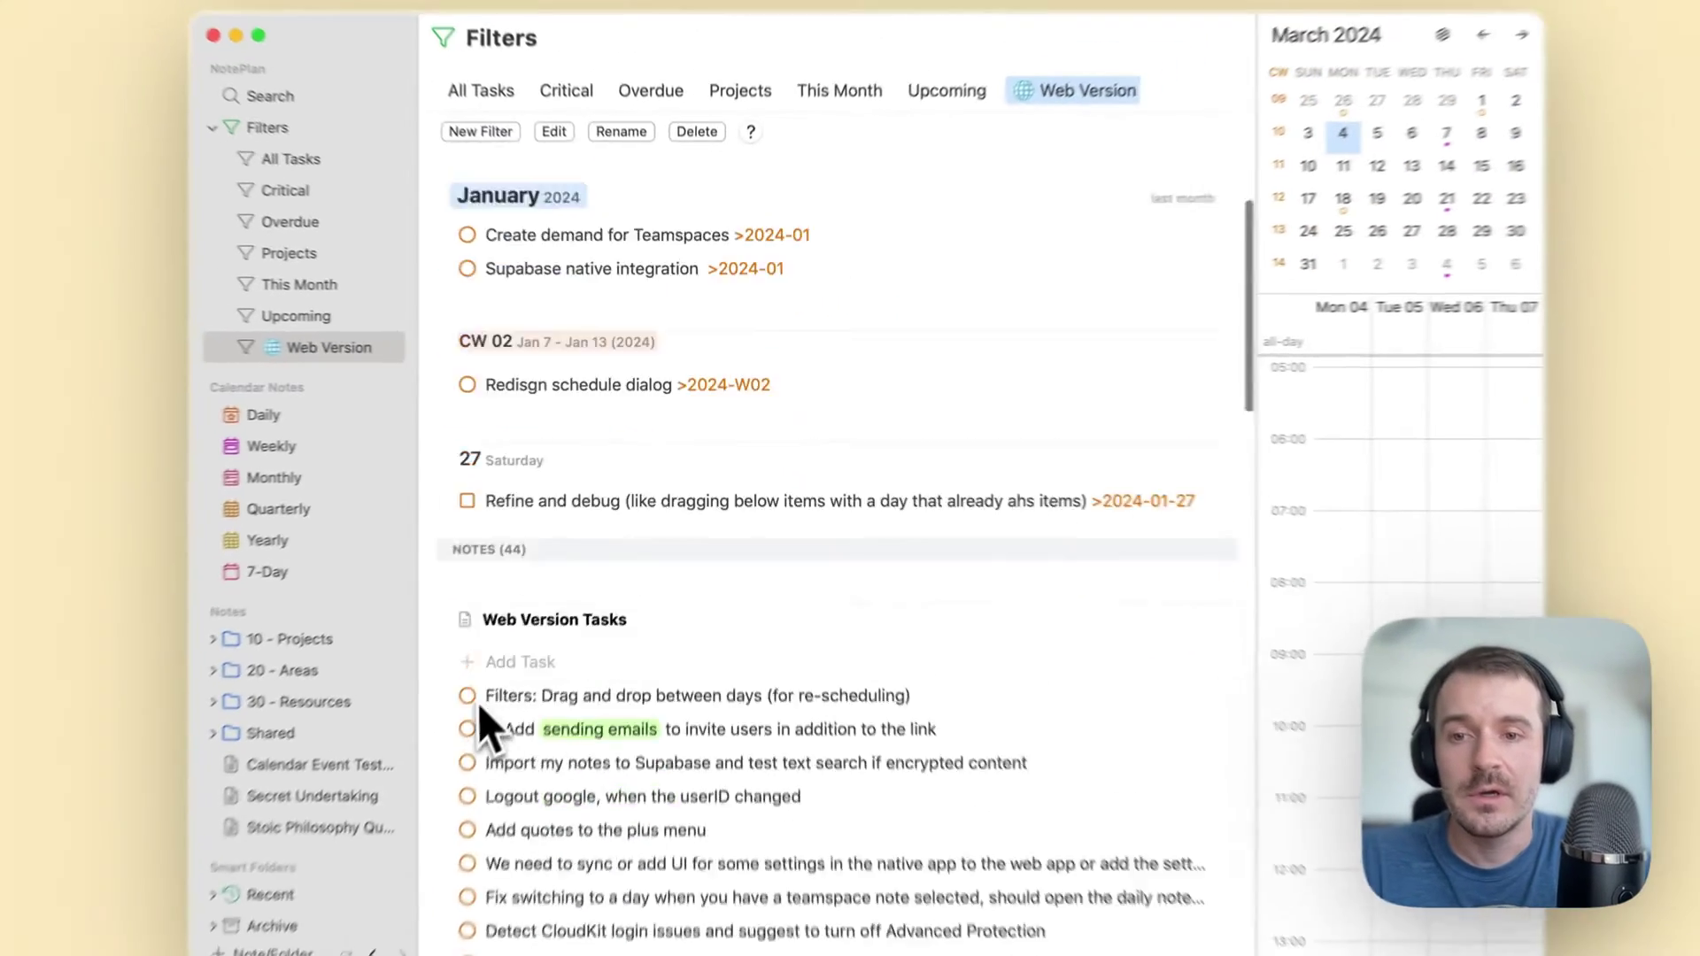
scroll(456, 642, down, 3)
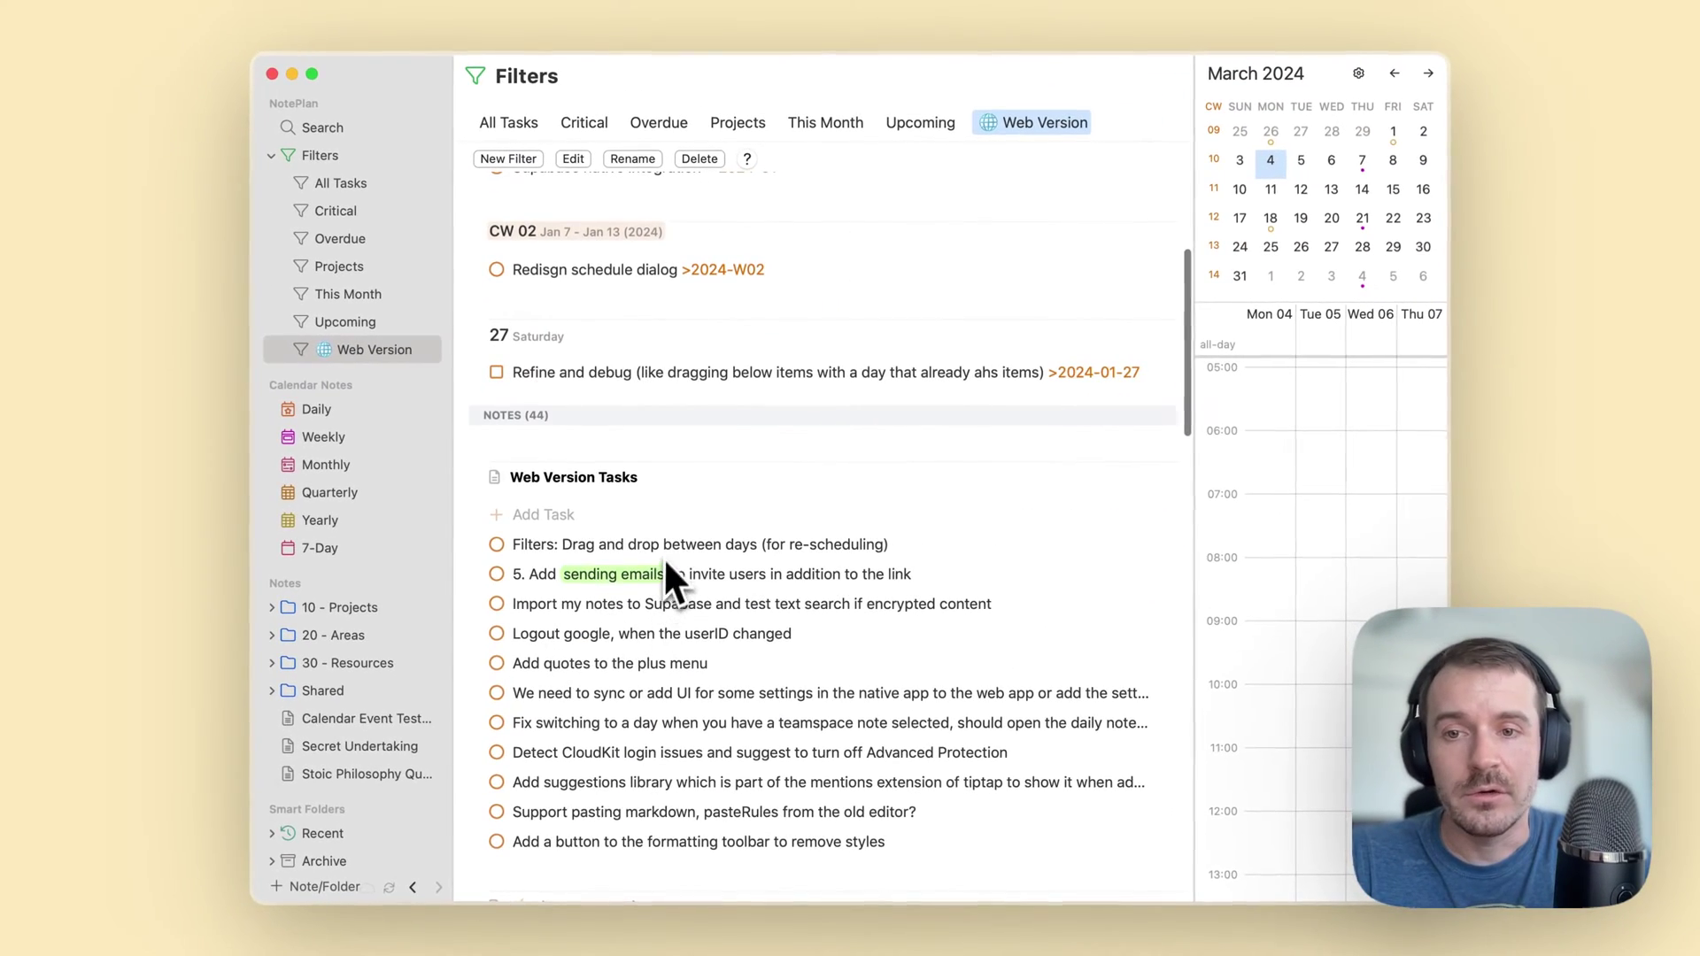
scroll(666, 558, up, 3)
scroll(647, 619, down, 6)
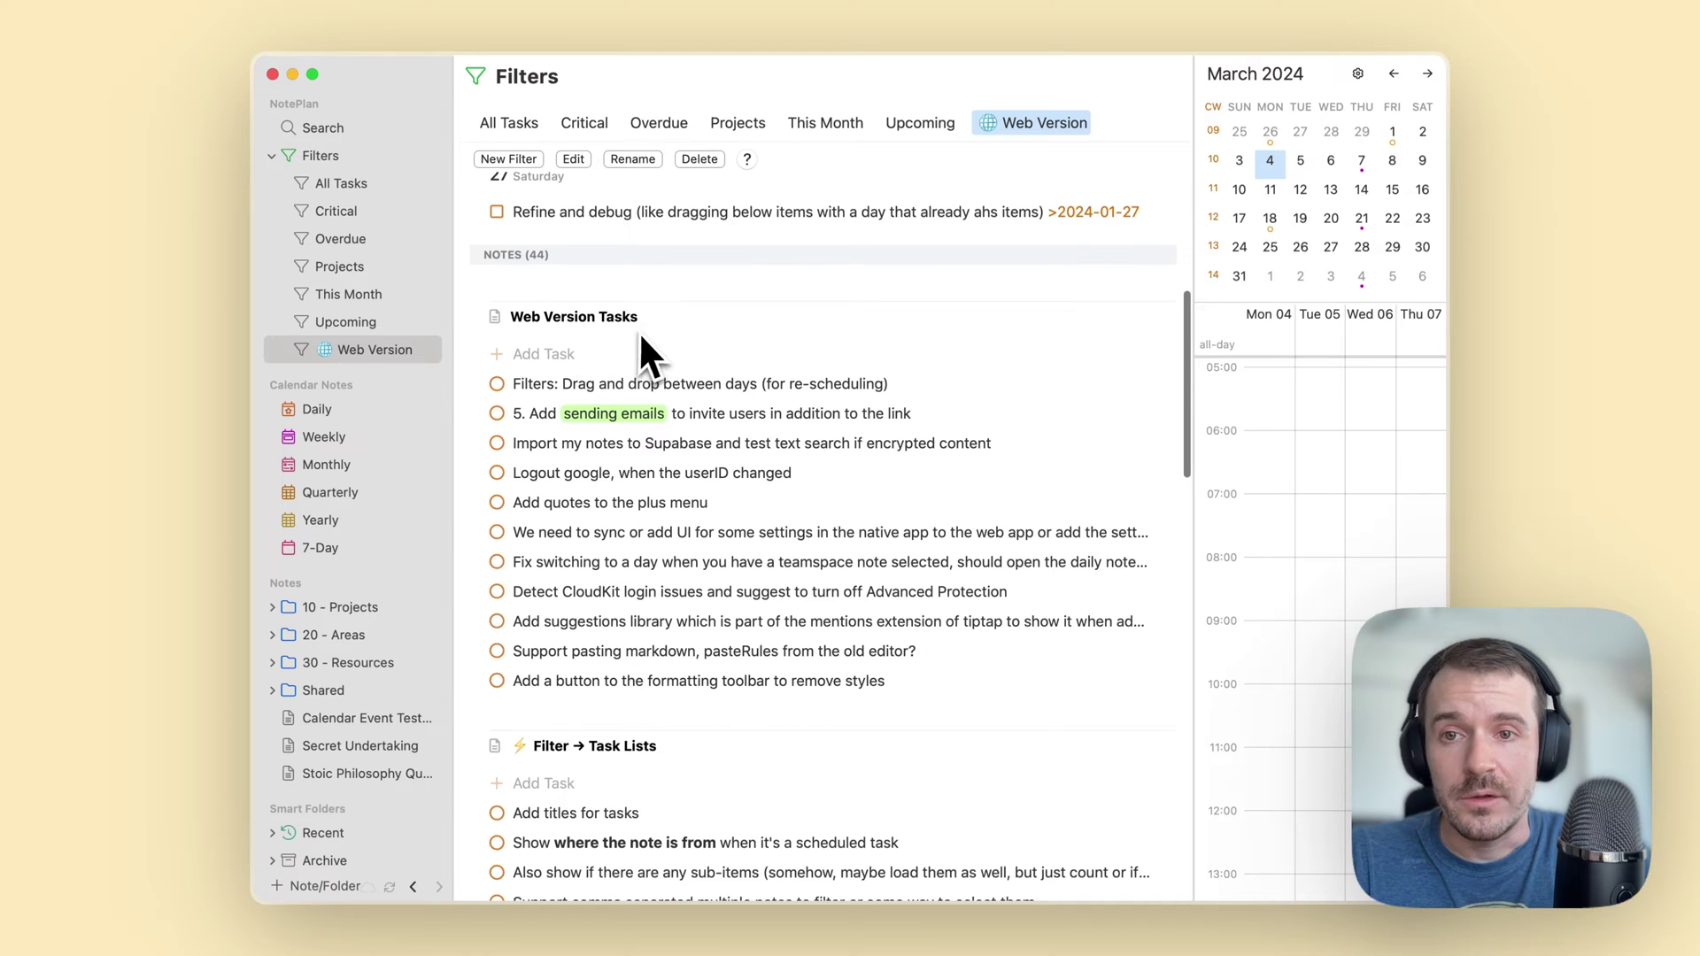
scroll(673, 372, up, 5)
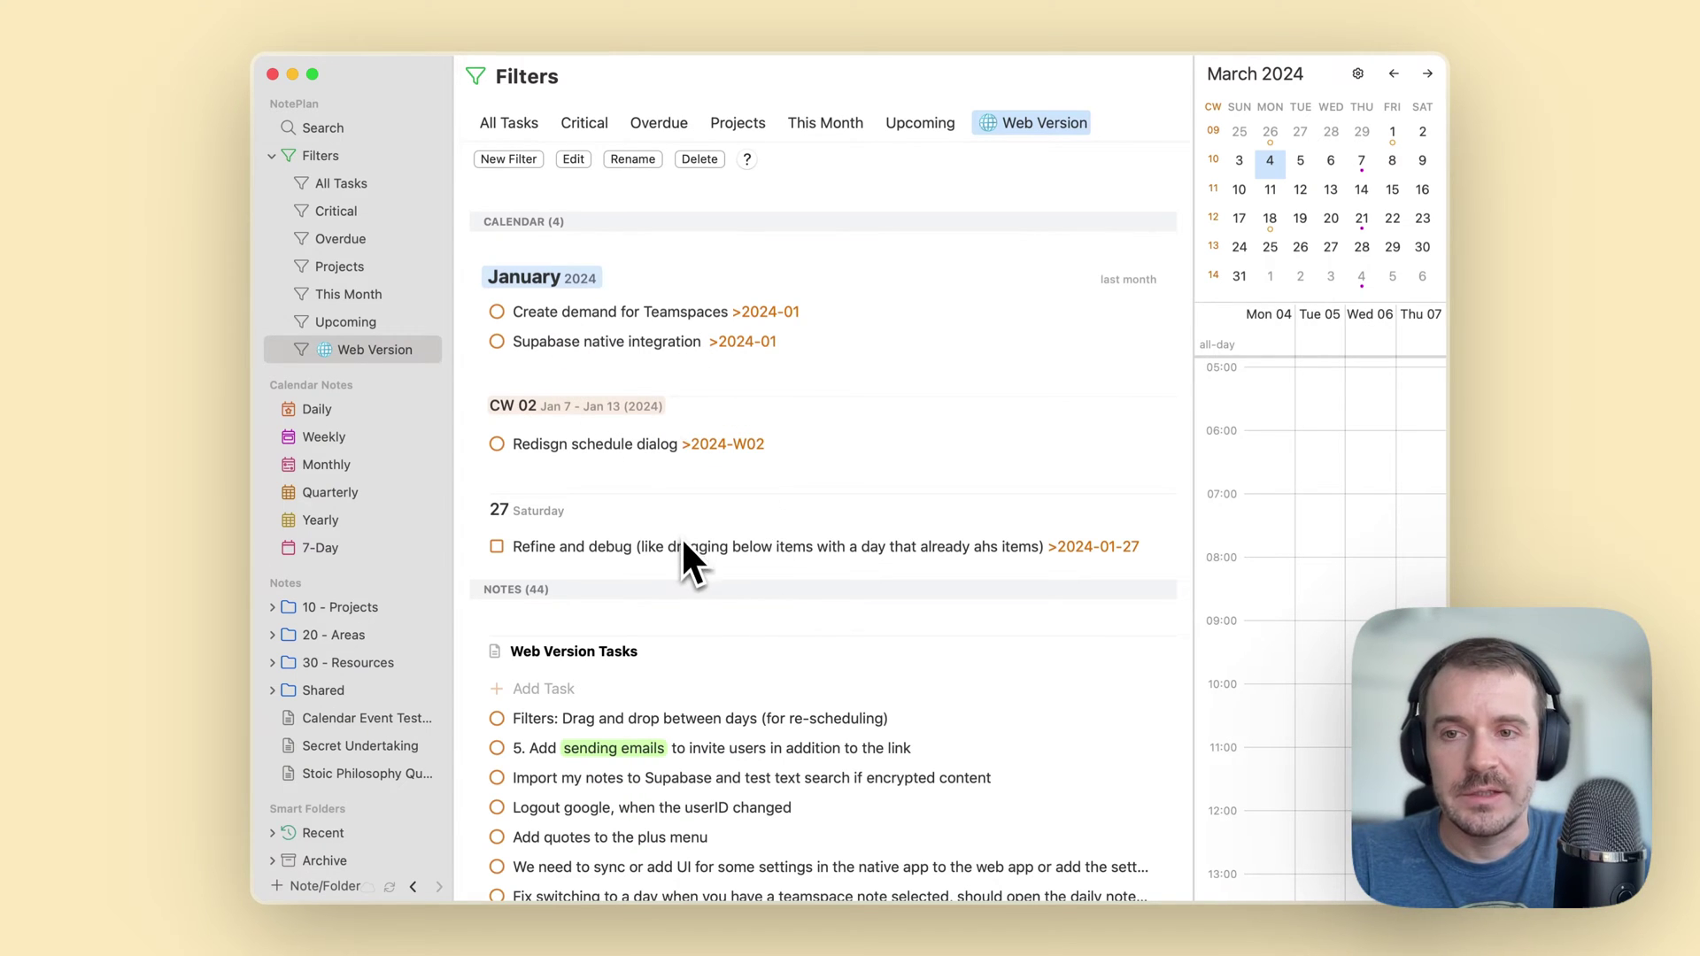
Step: Correct the misspelled first word of the CW 02 schedule dialog task to "Redesign"
scroll(611, 633, down, 1)
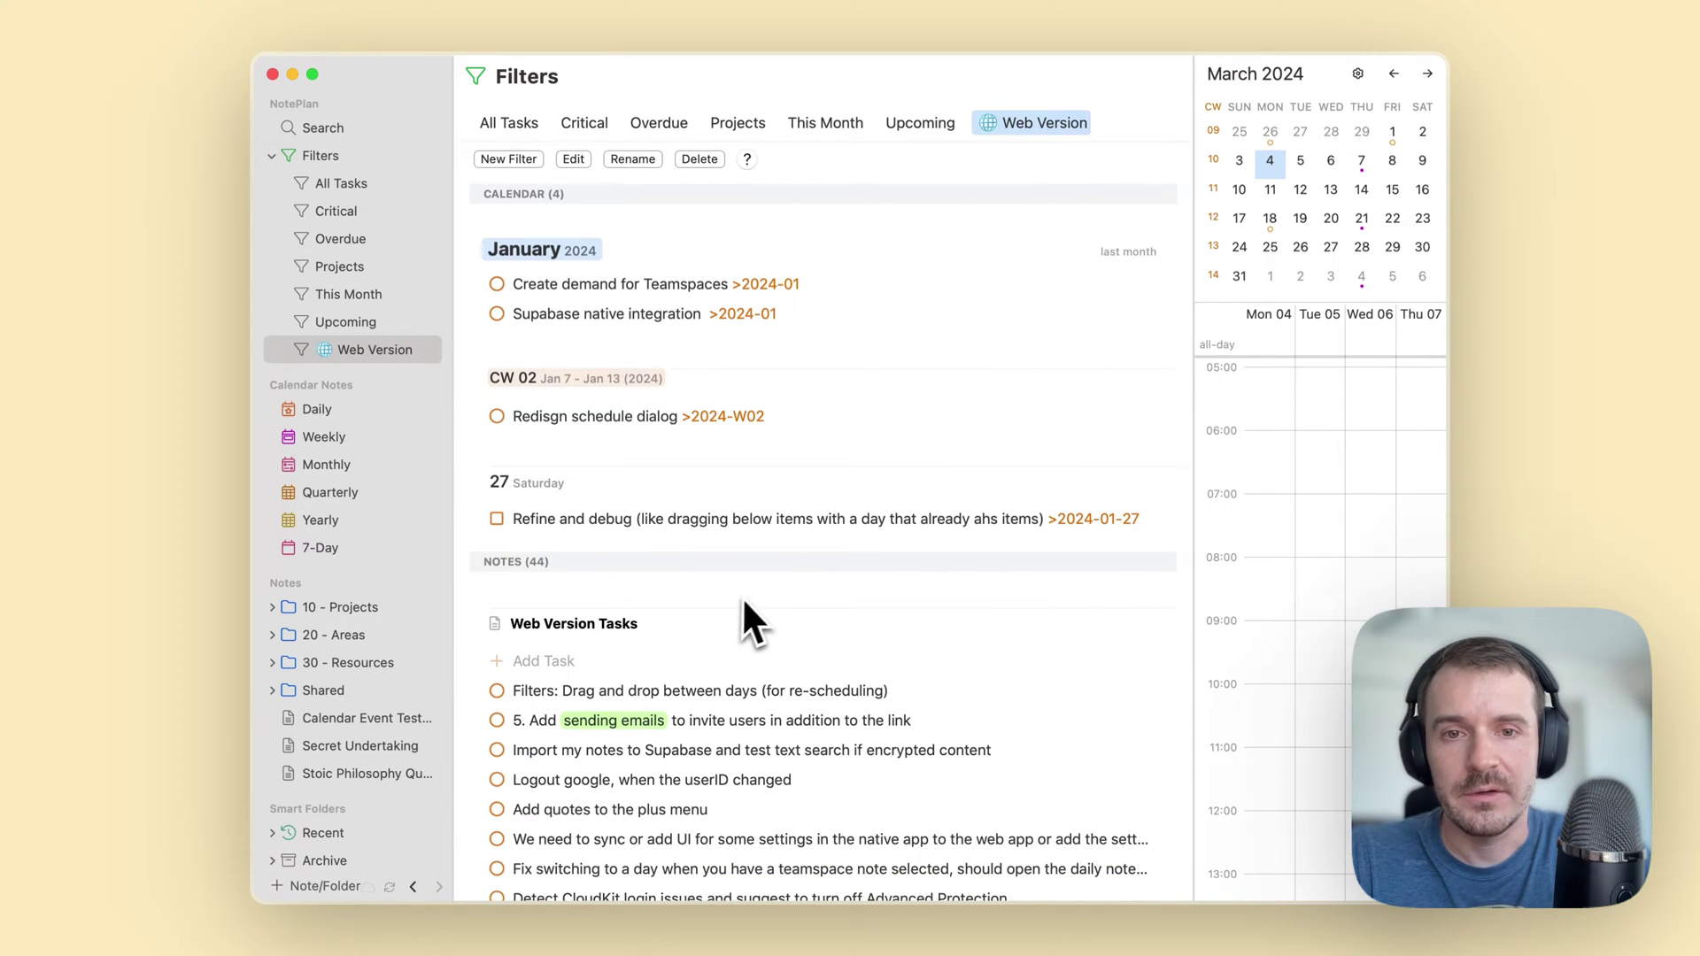
scroll(748, 611, up, 1)
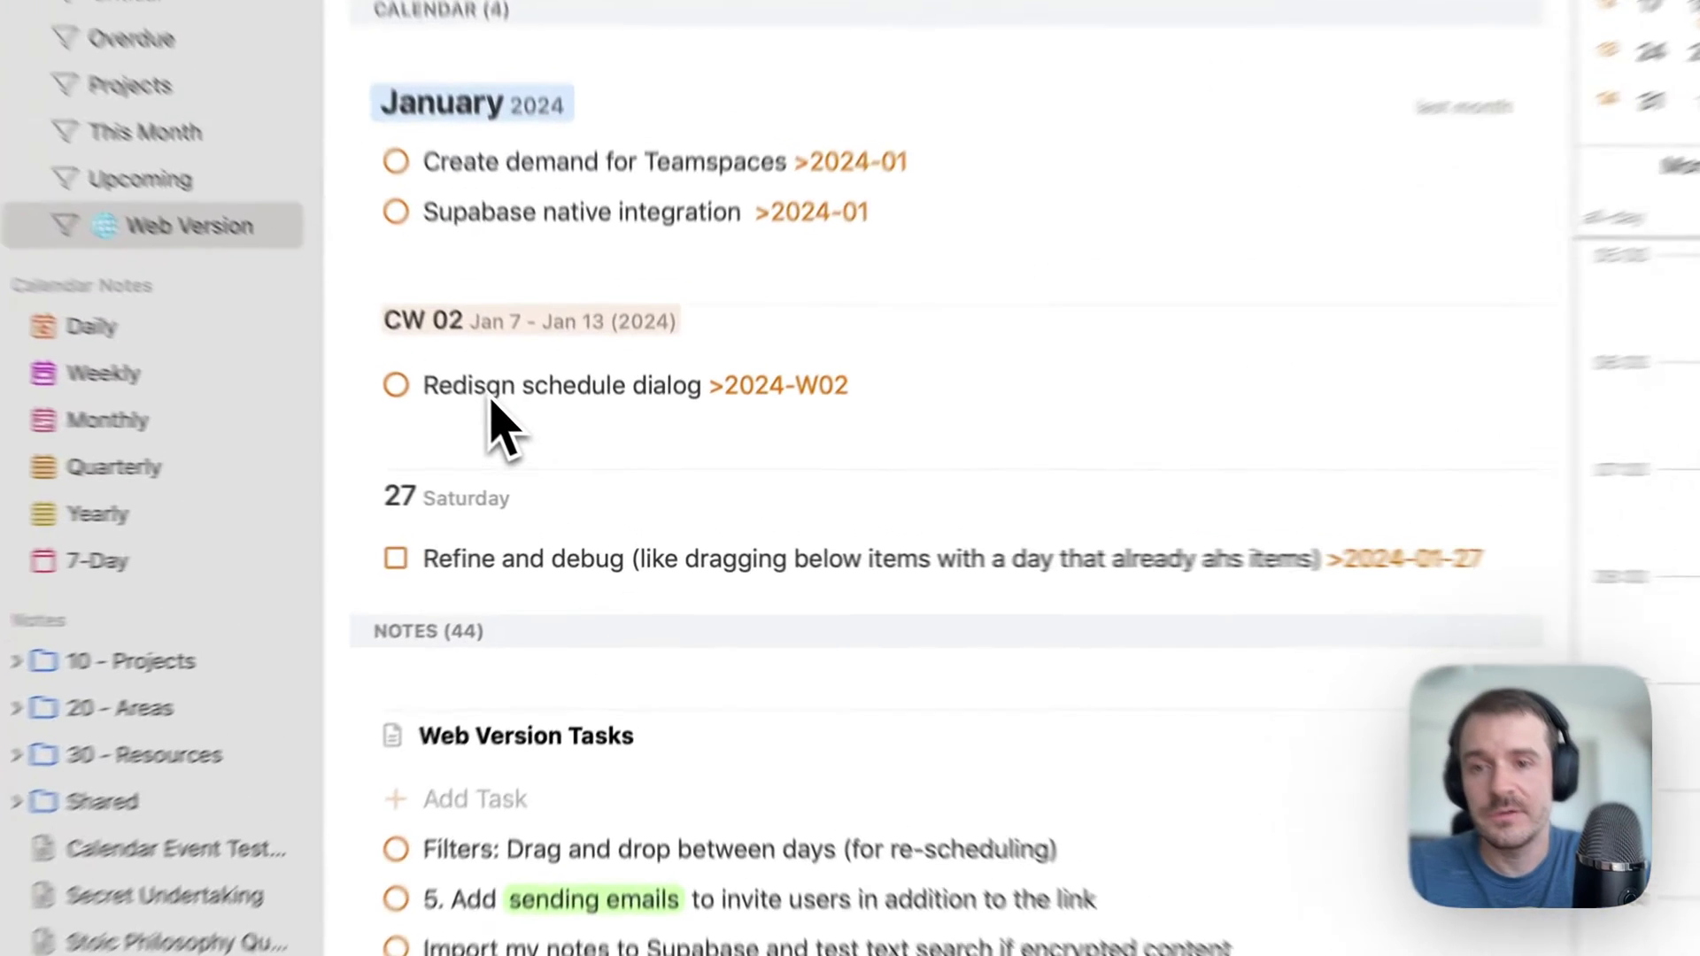
mouse_move(549, 447)
double_click(453, 363)
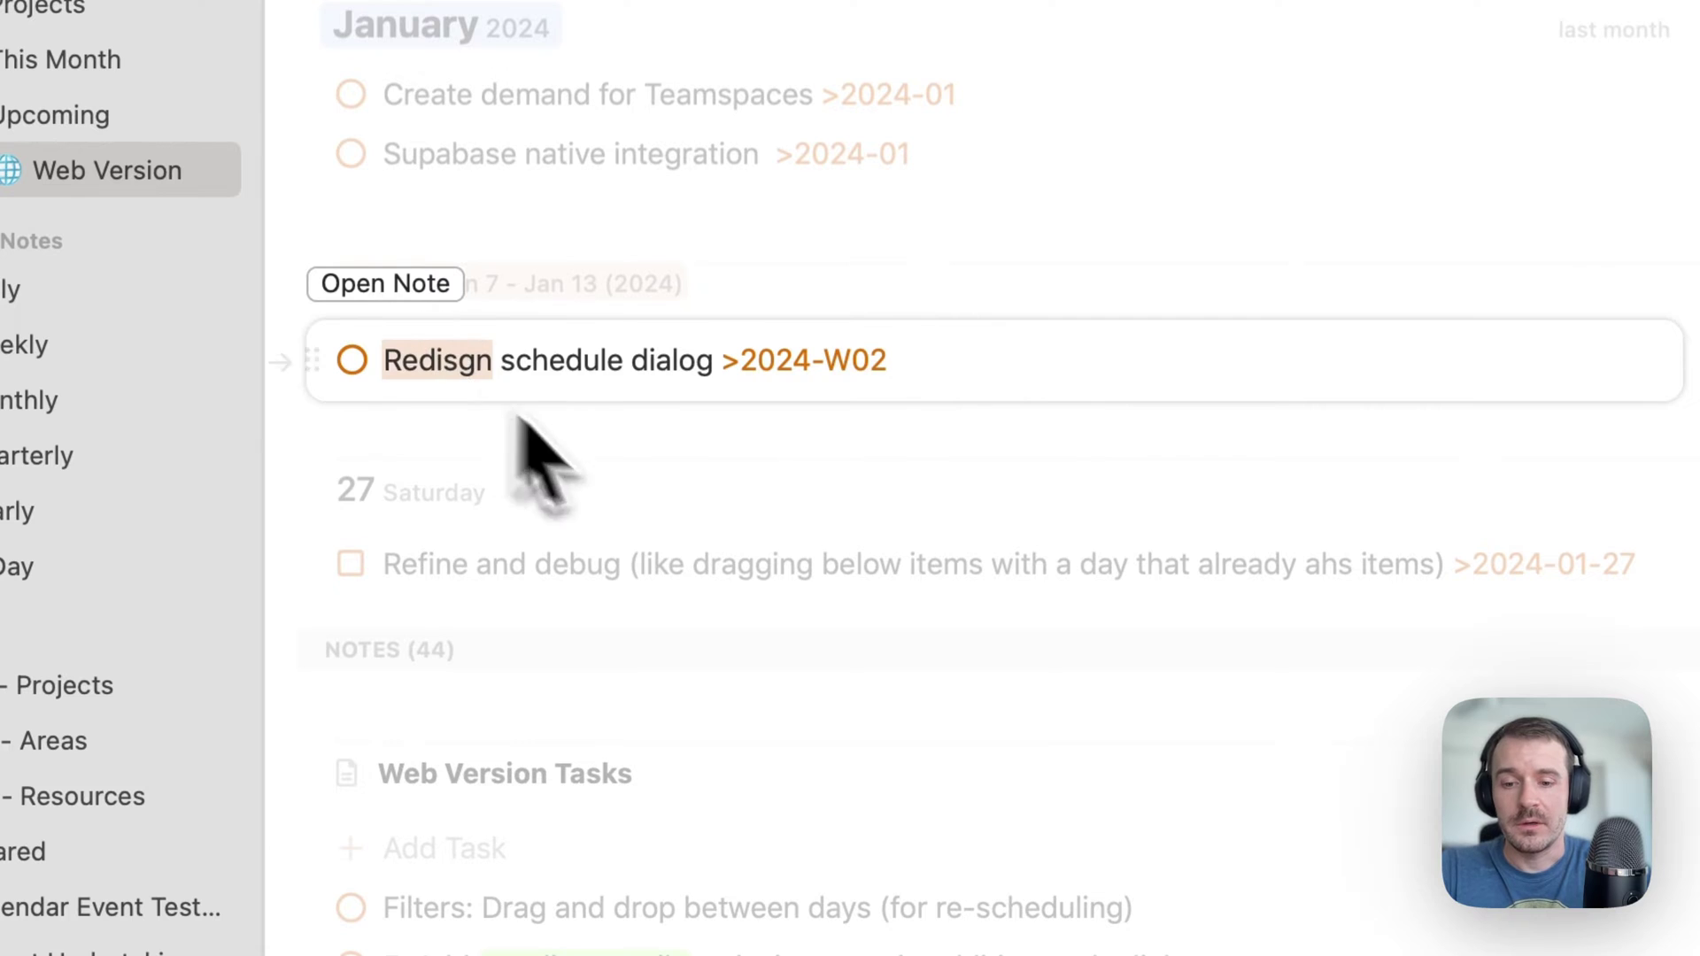
text(Re)
text(design)
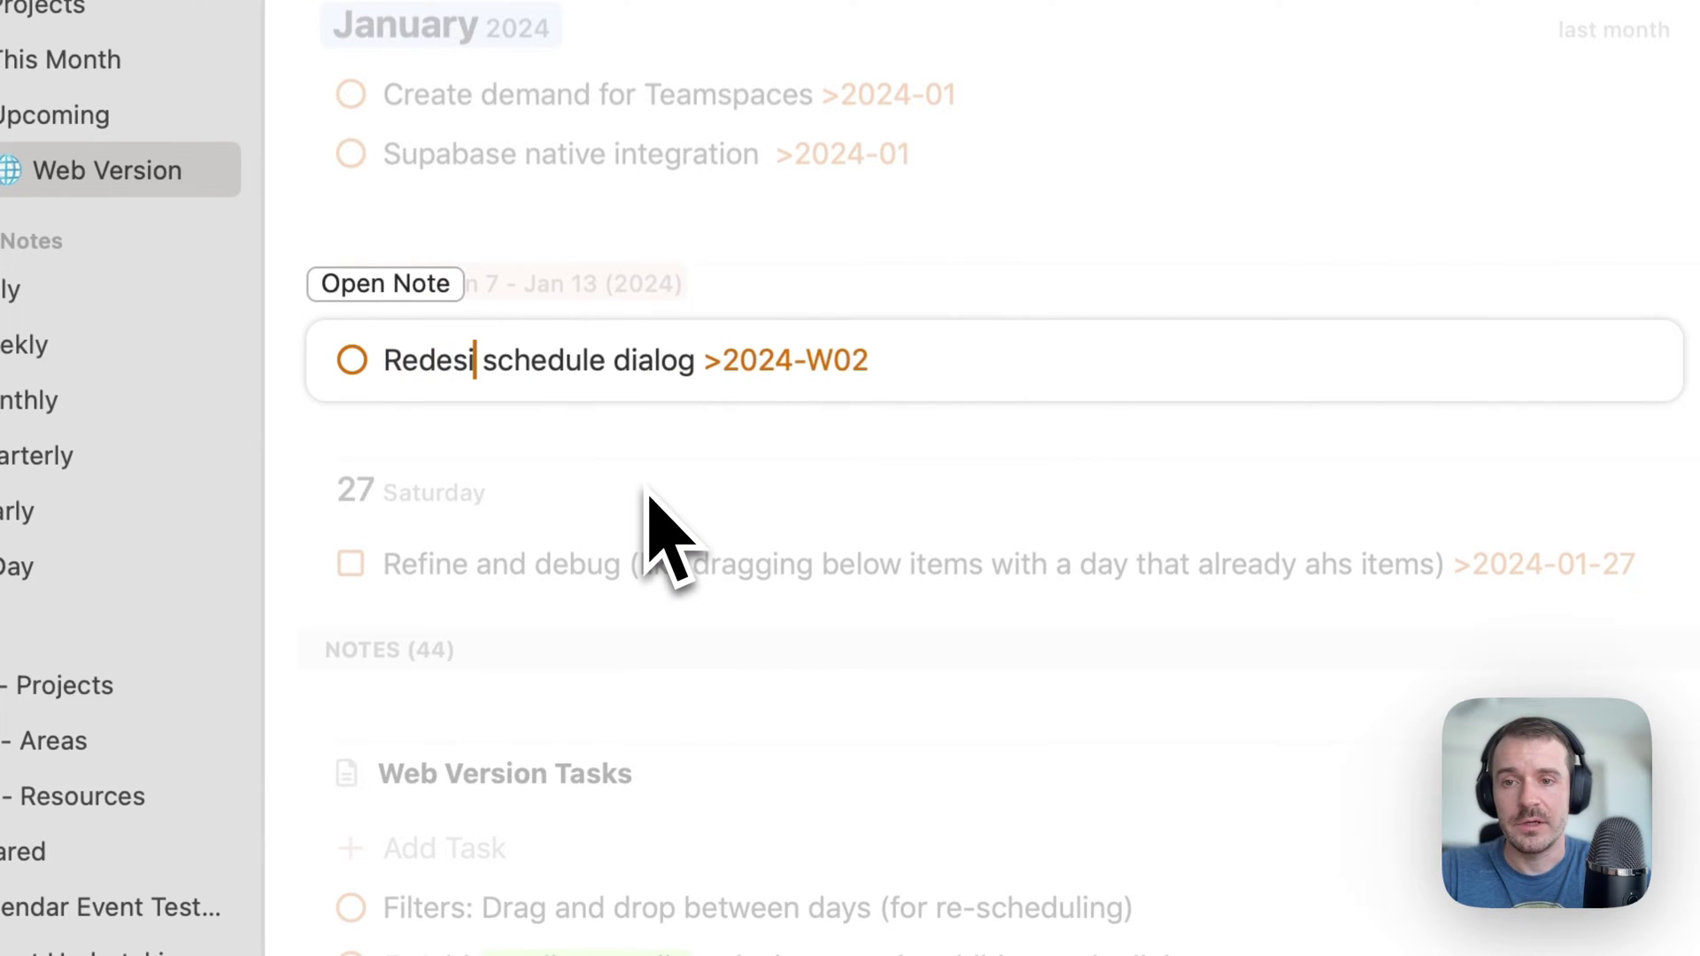
click(841, 645)
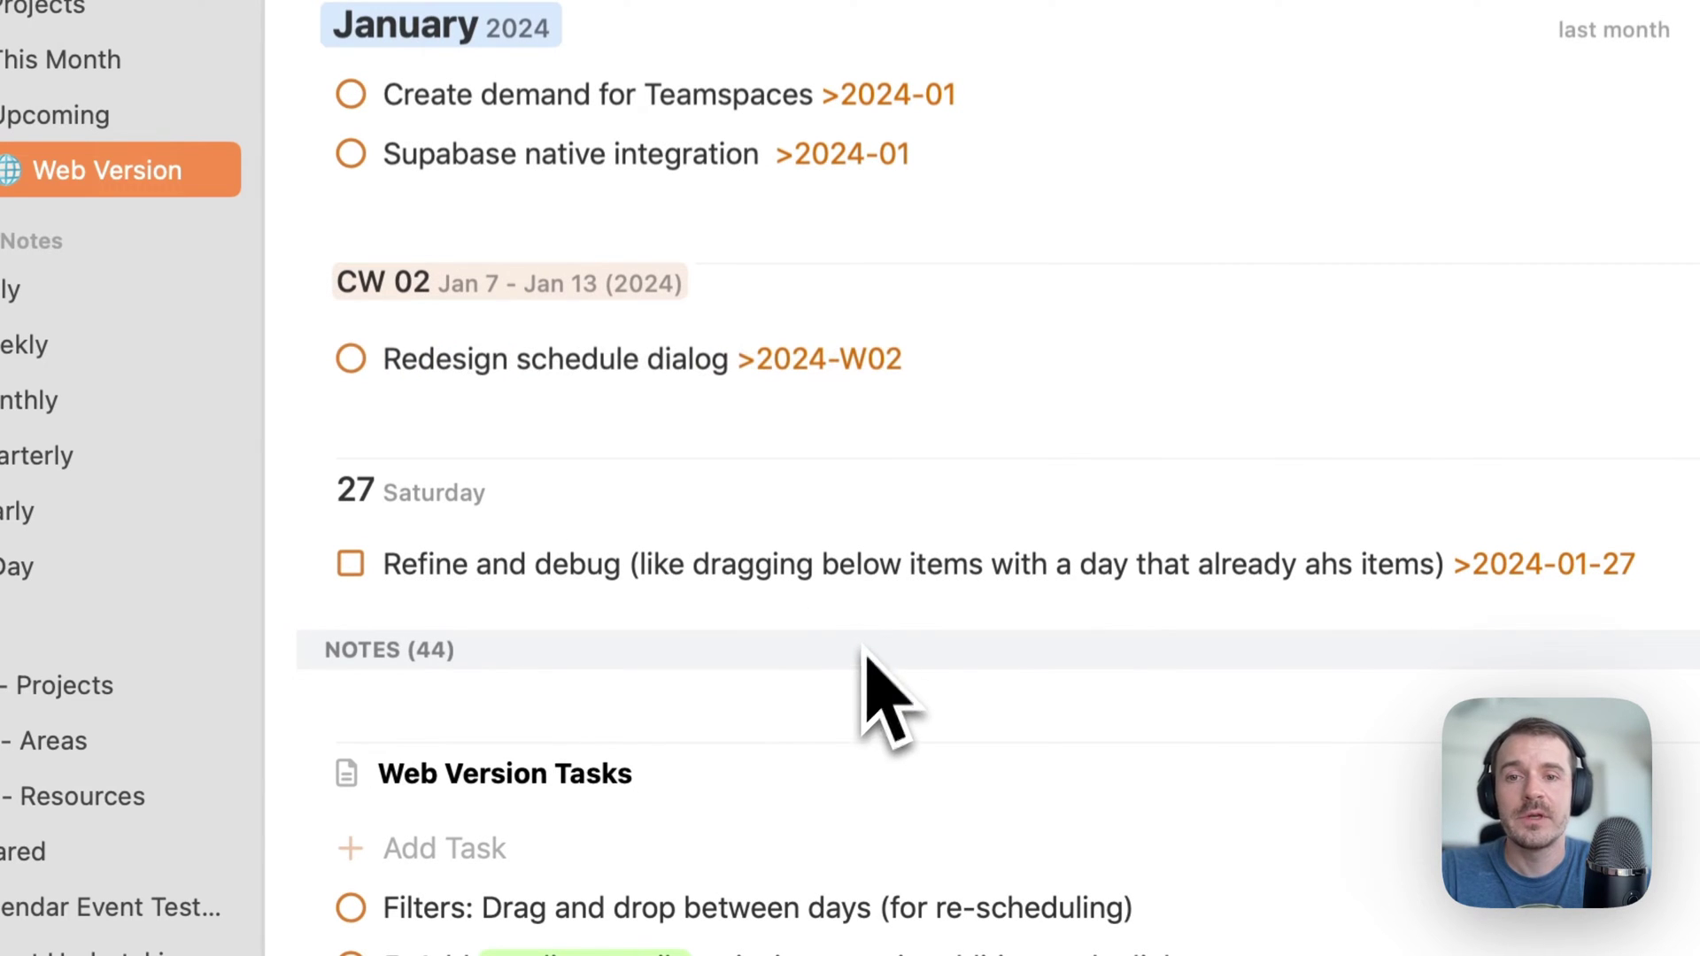
Step: Reschedule the "Redesign schedule dialog" task to week 2024-W04
click(925, 365)
click(925, 364)
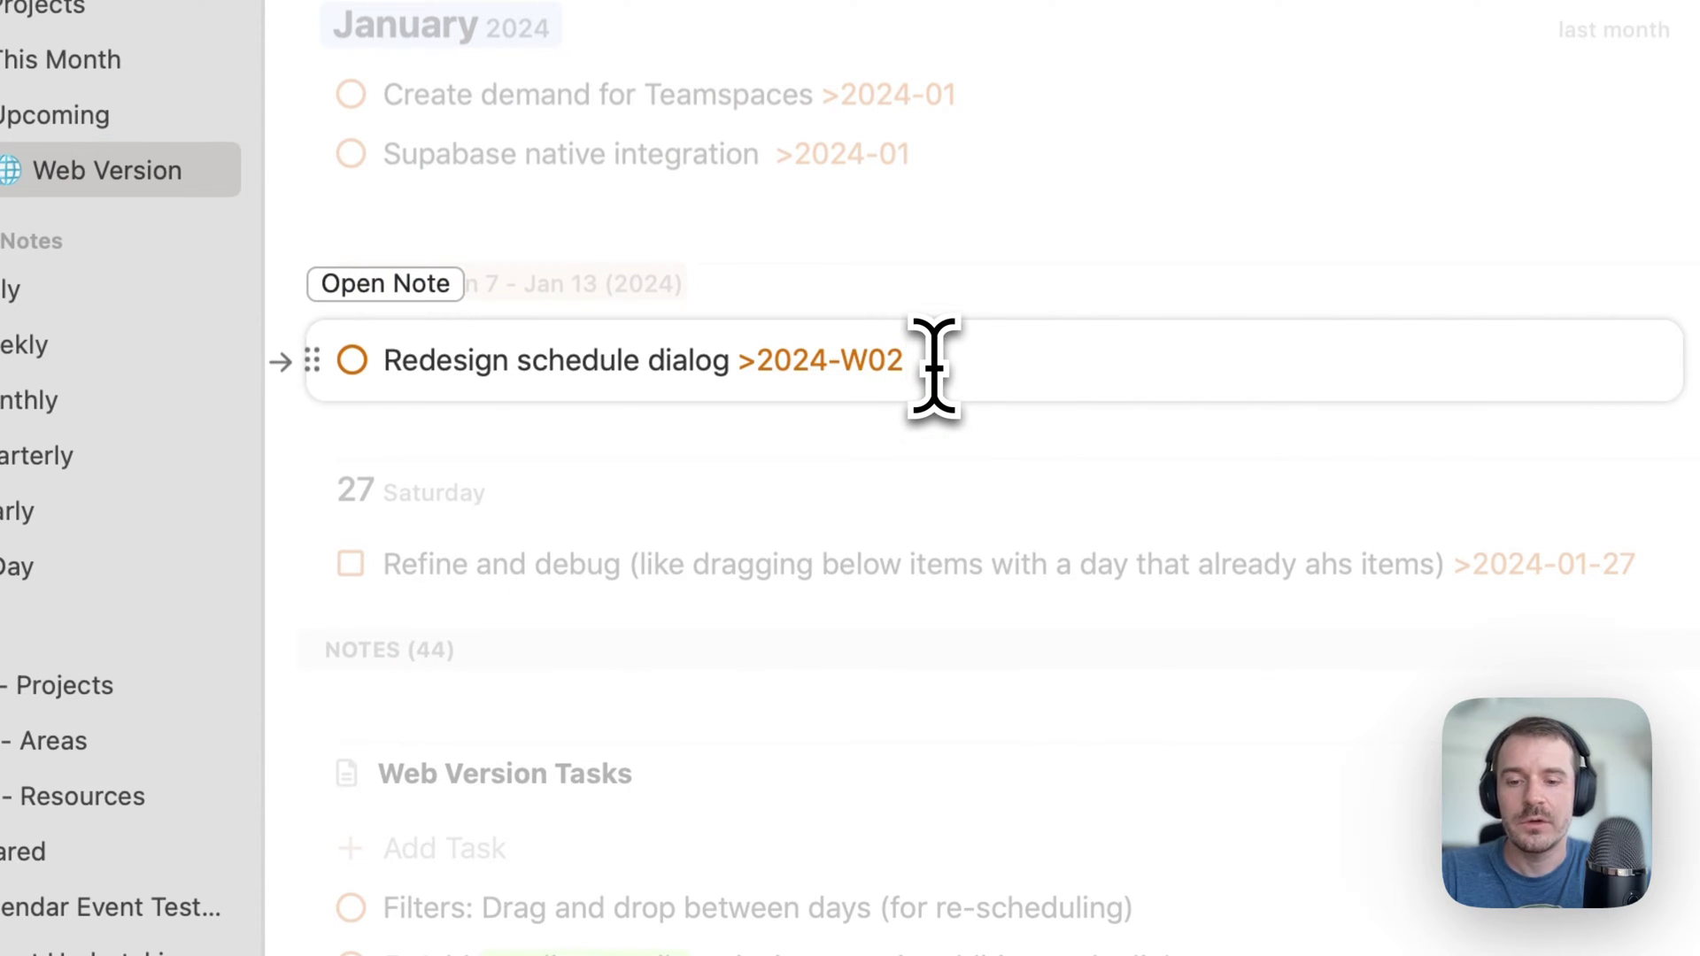
key(BackSpace)
text(4)
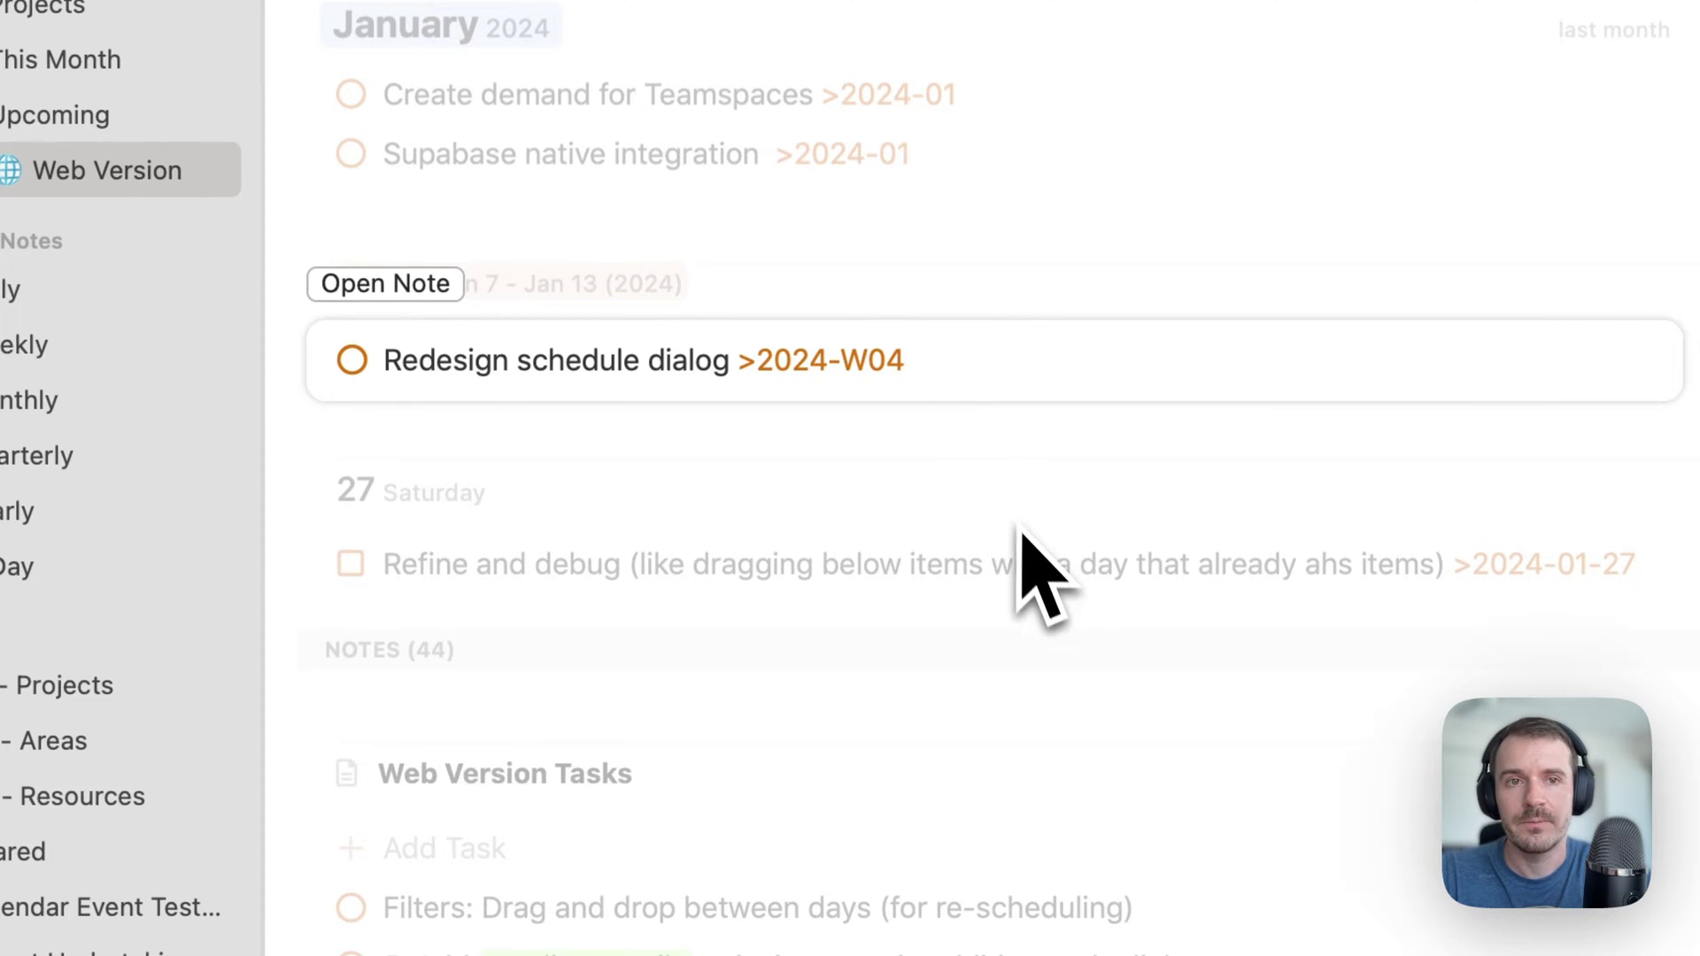
key(Escape)
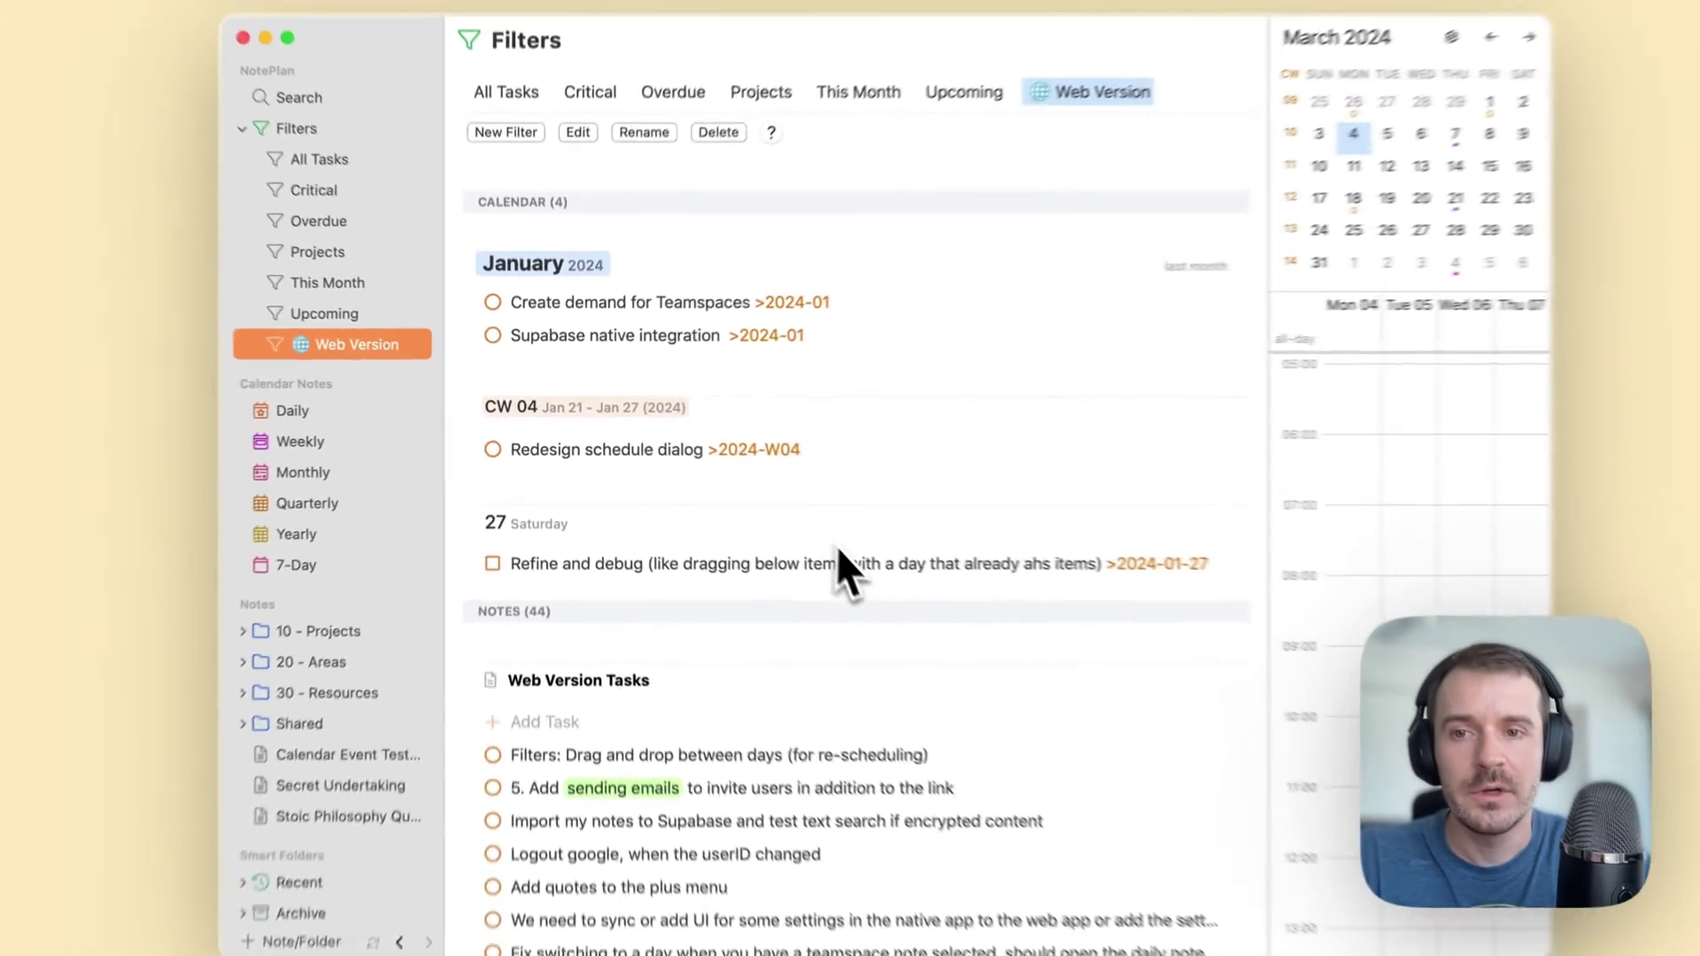
Step: Open the Web Version filter's settings and exclude Scheduled tasks from its search
scroll(823, 478, down, 5)
scroll(818, 540, down, 10)
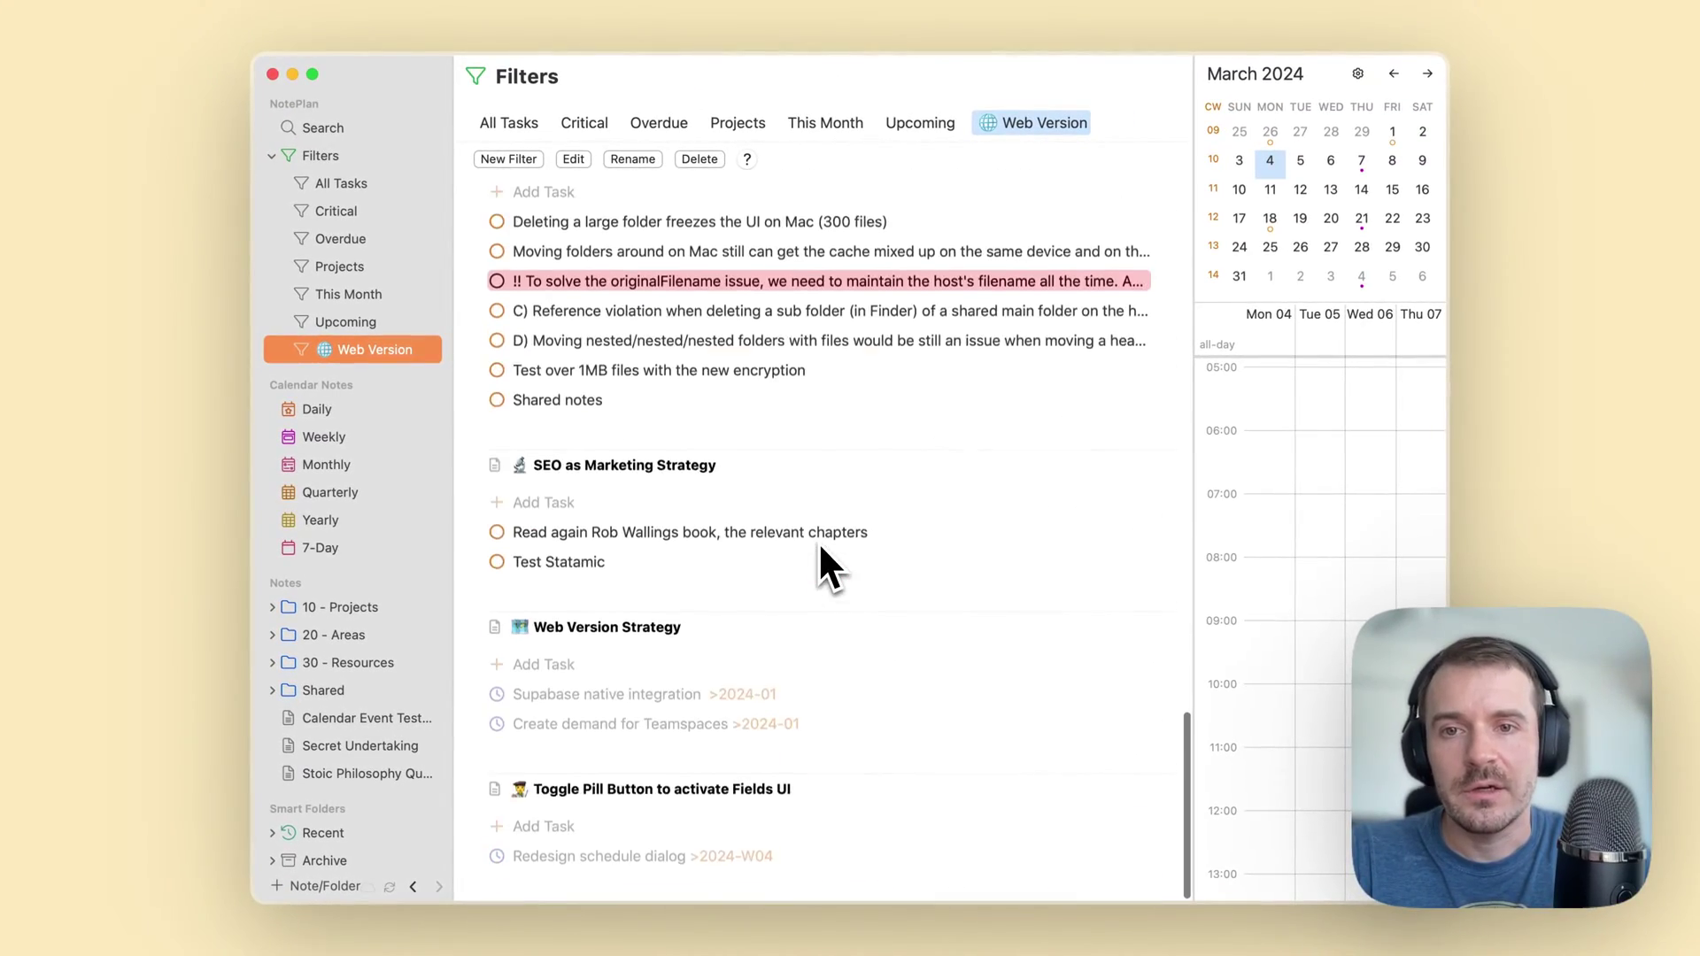
scroll(818, 540, up, 15)
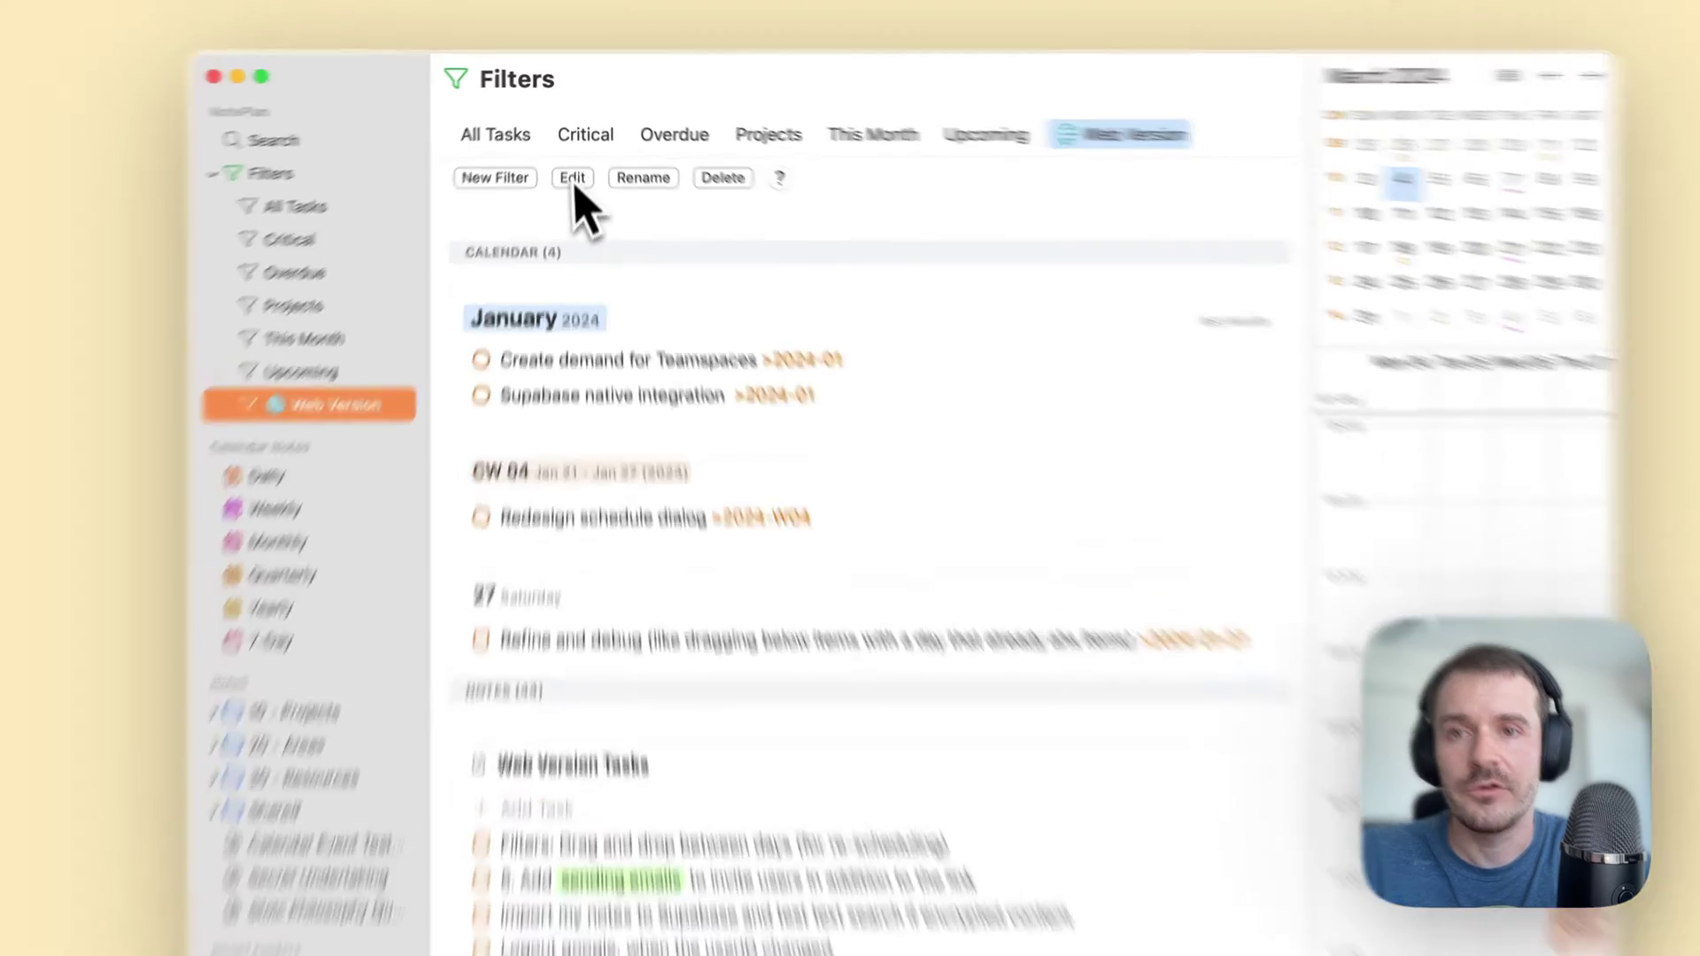
click(573, 159)
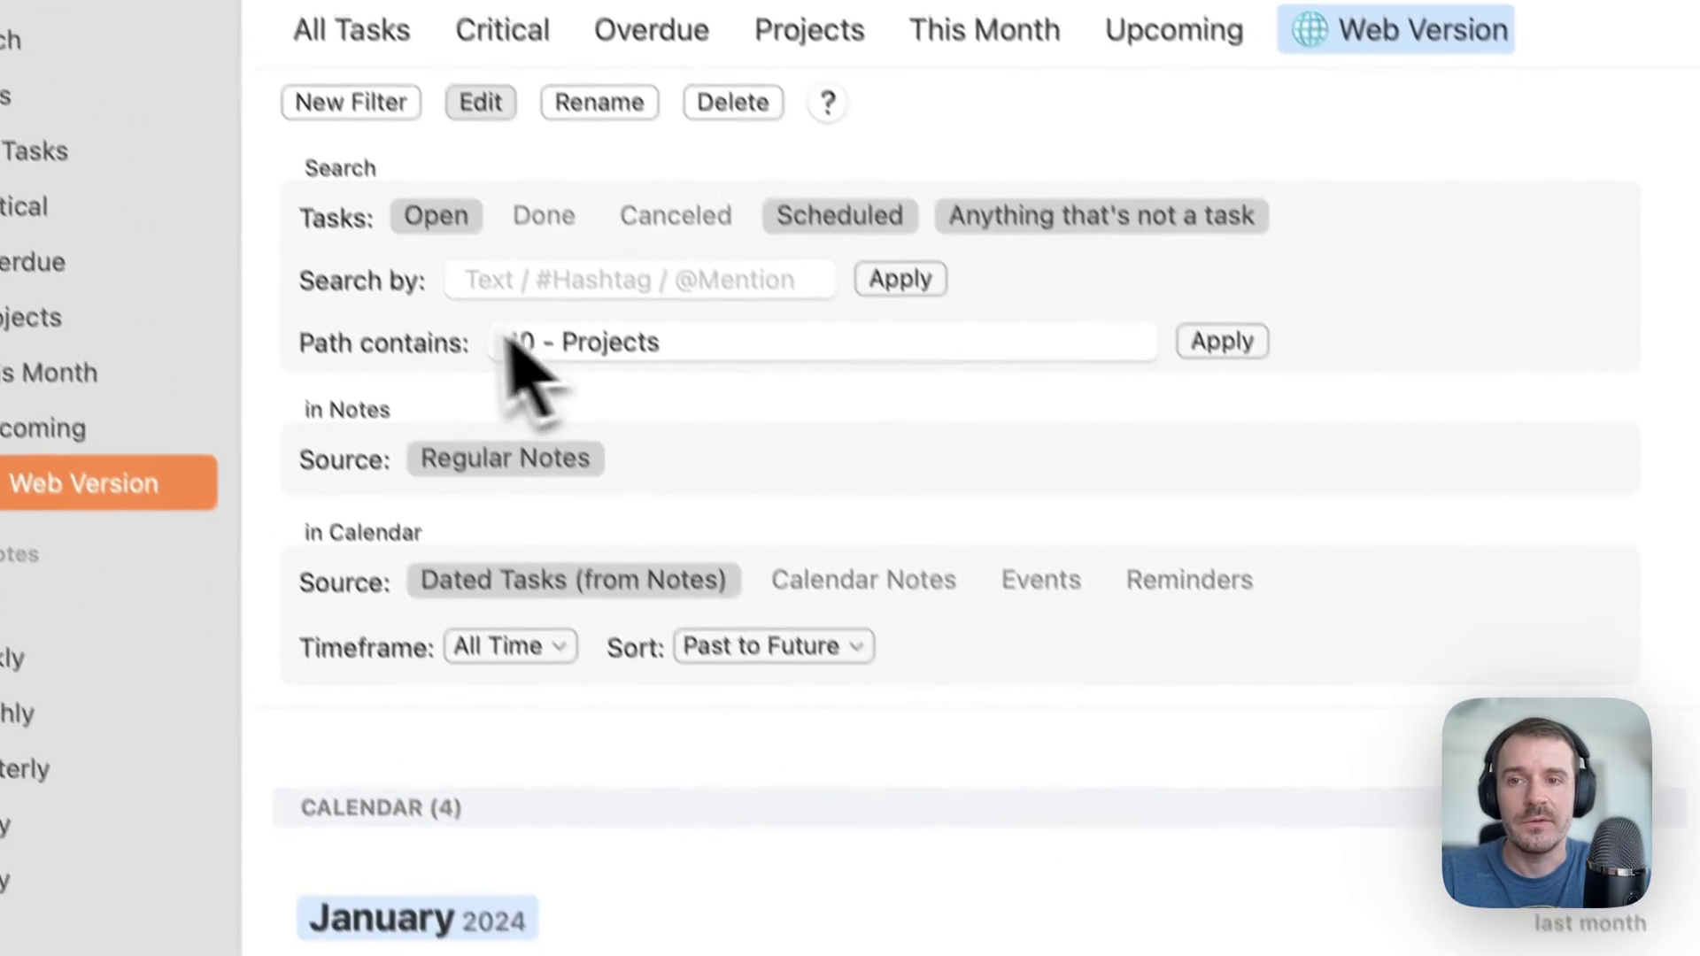
drag(748, 390, 531, 387)
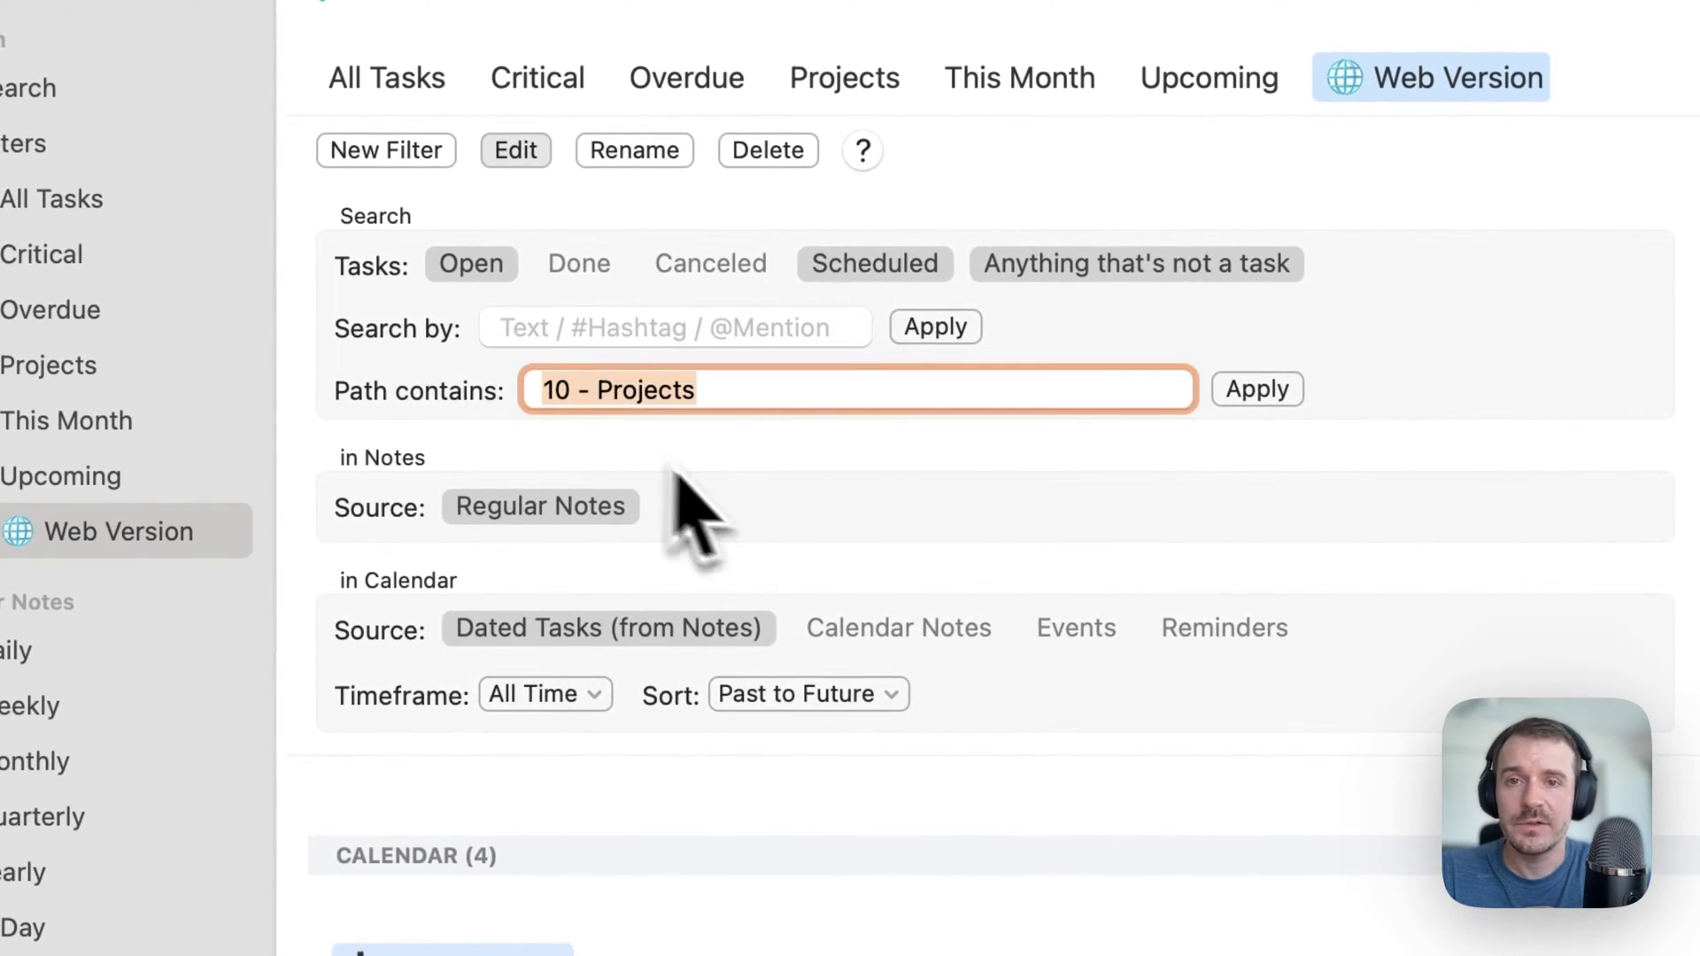
click(886, 270)
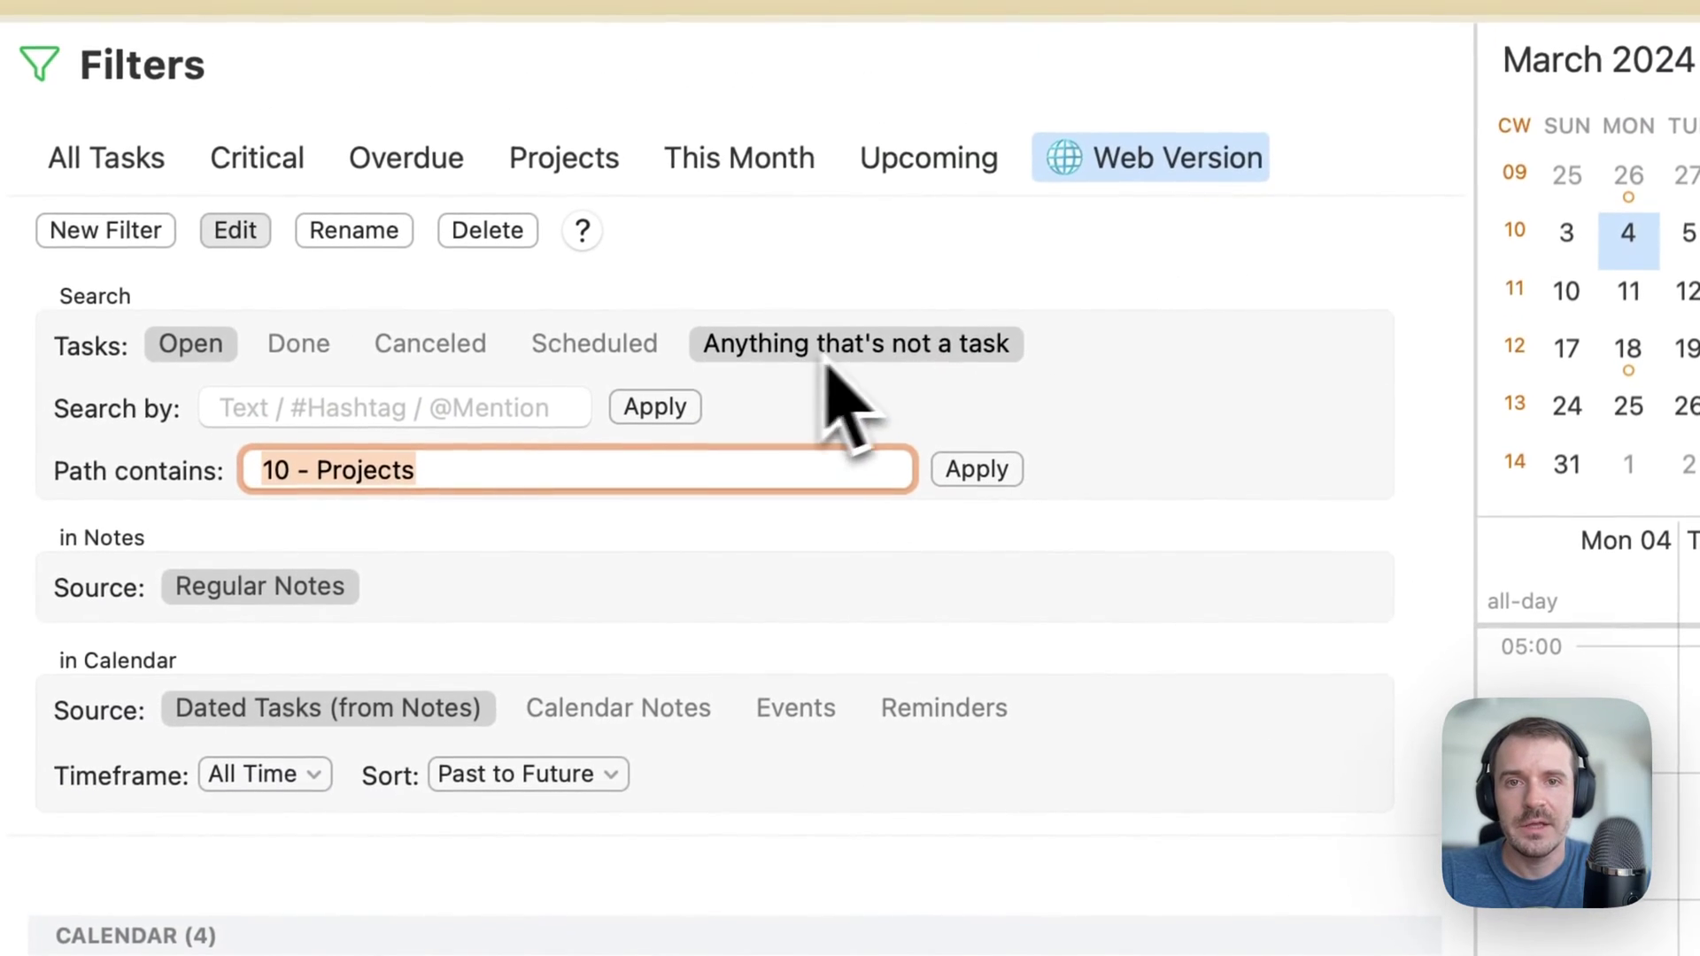
Step: Exclude "Anything that's not a task" from the Web Version filter's search and hide the filter settings
scroll(984, 396, down, 5)
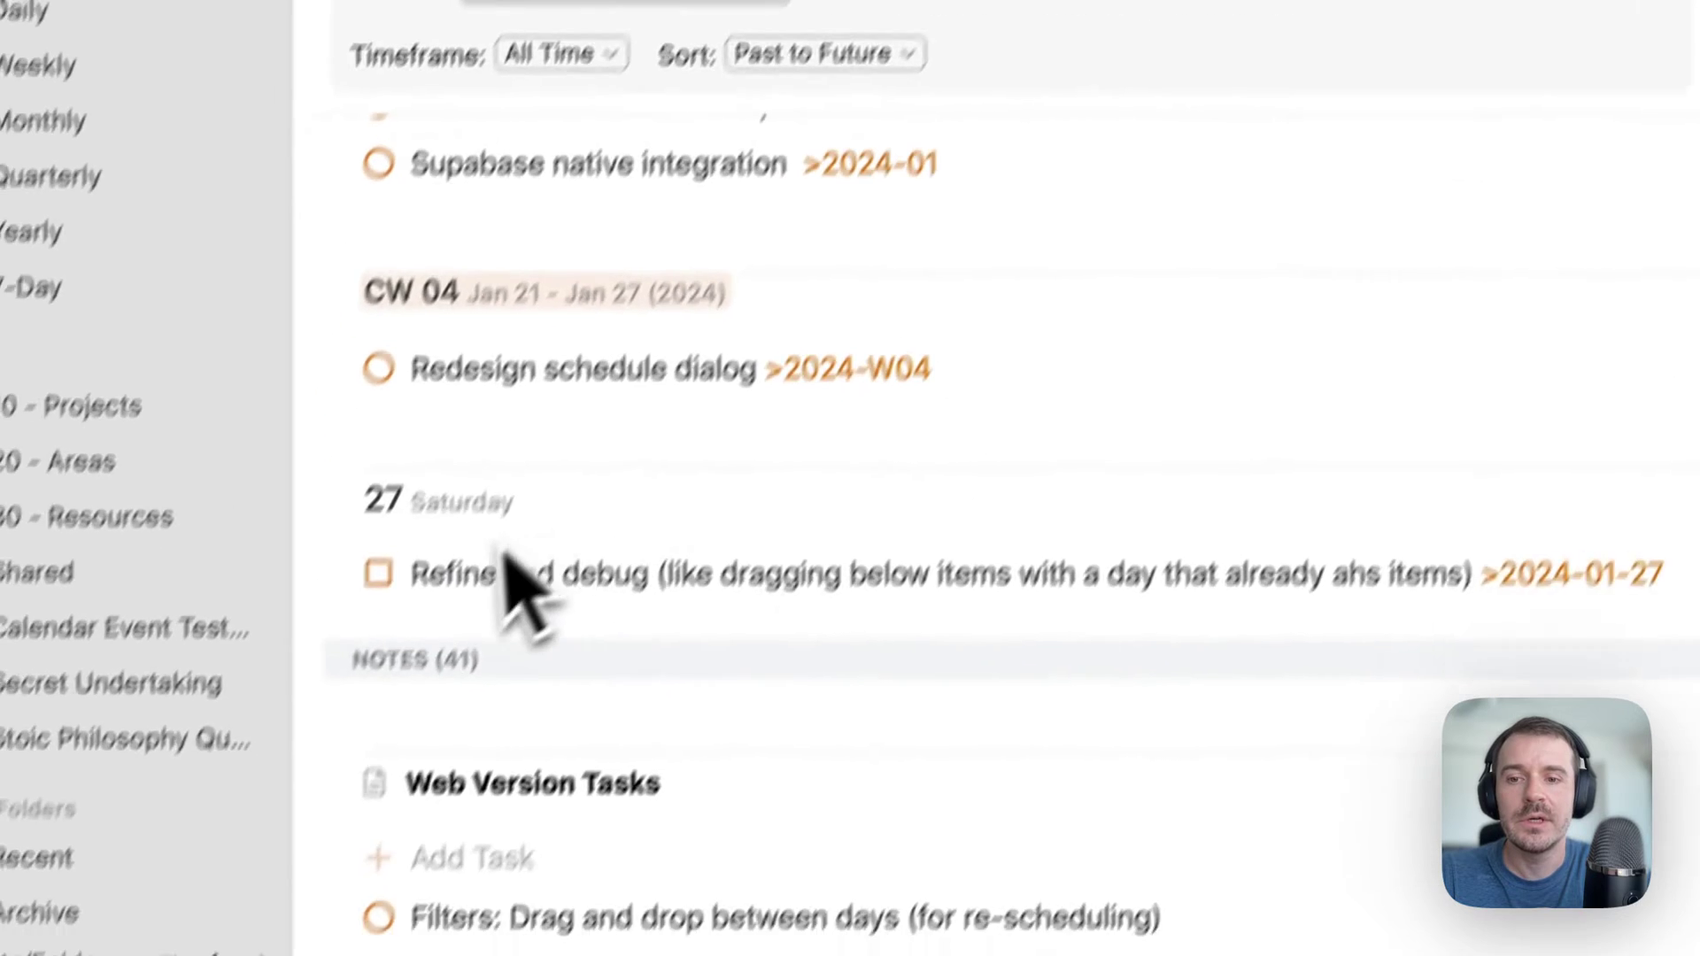
drag(602, 509, 474, 498)
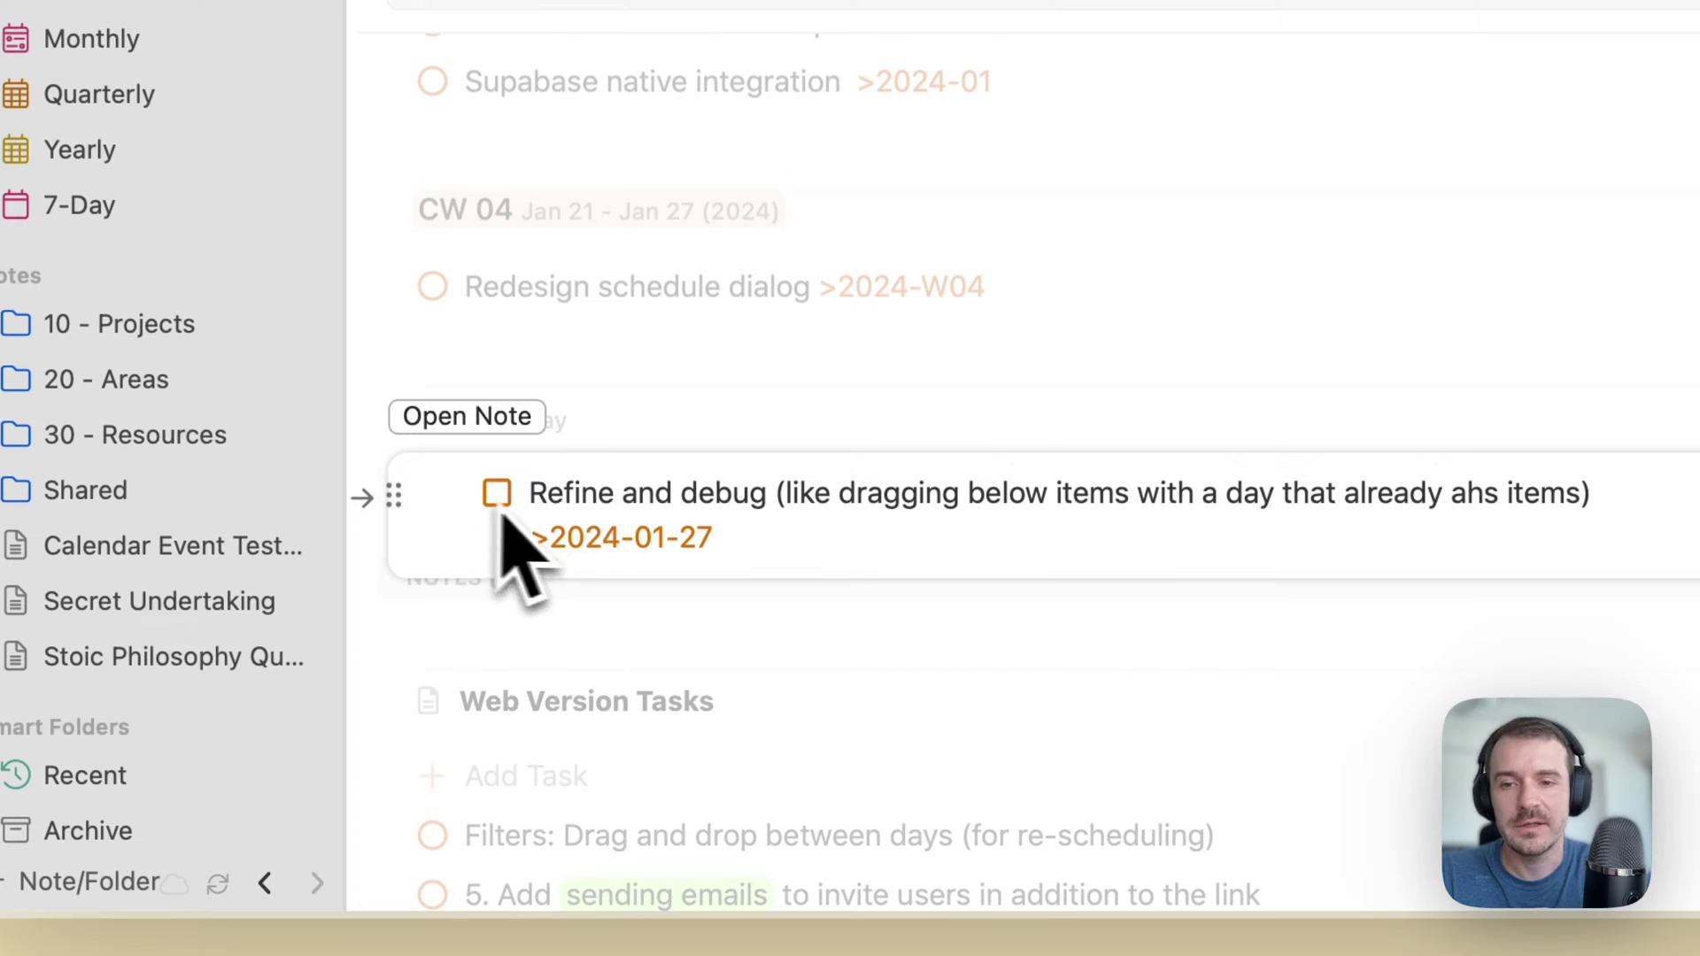
drag(1071, 429, 1124, 390)
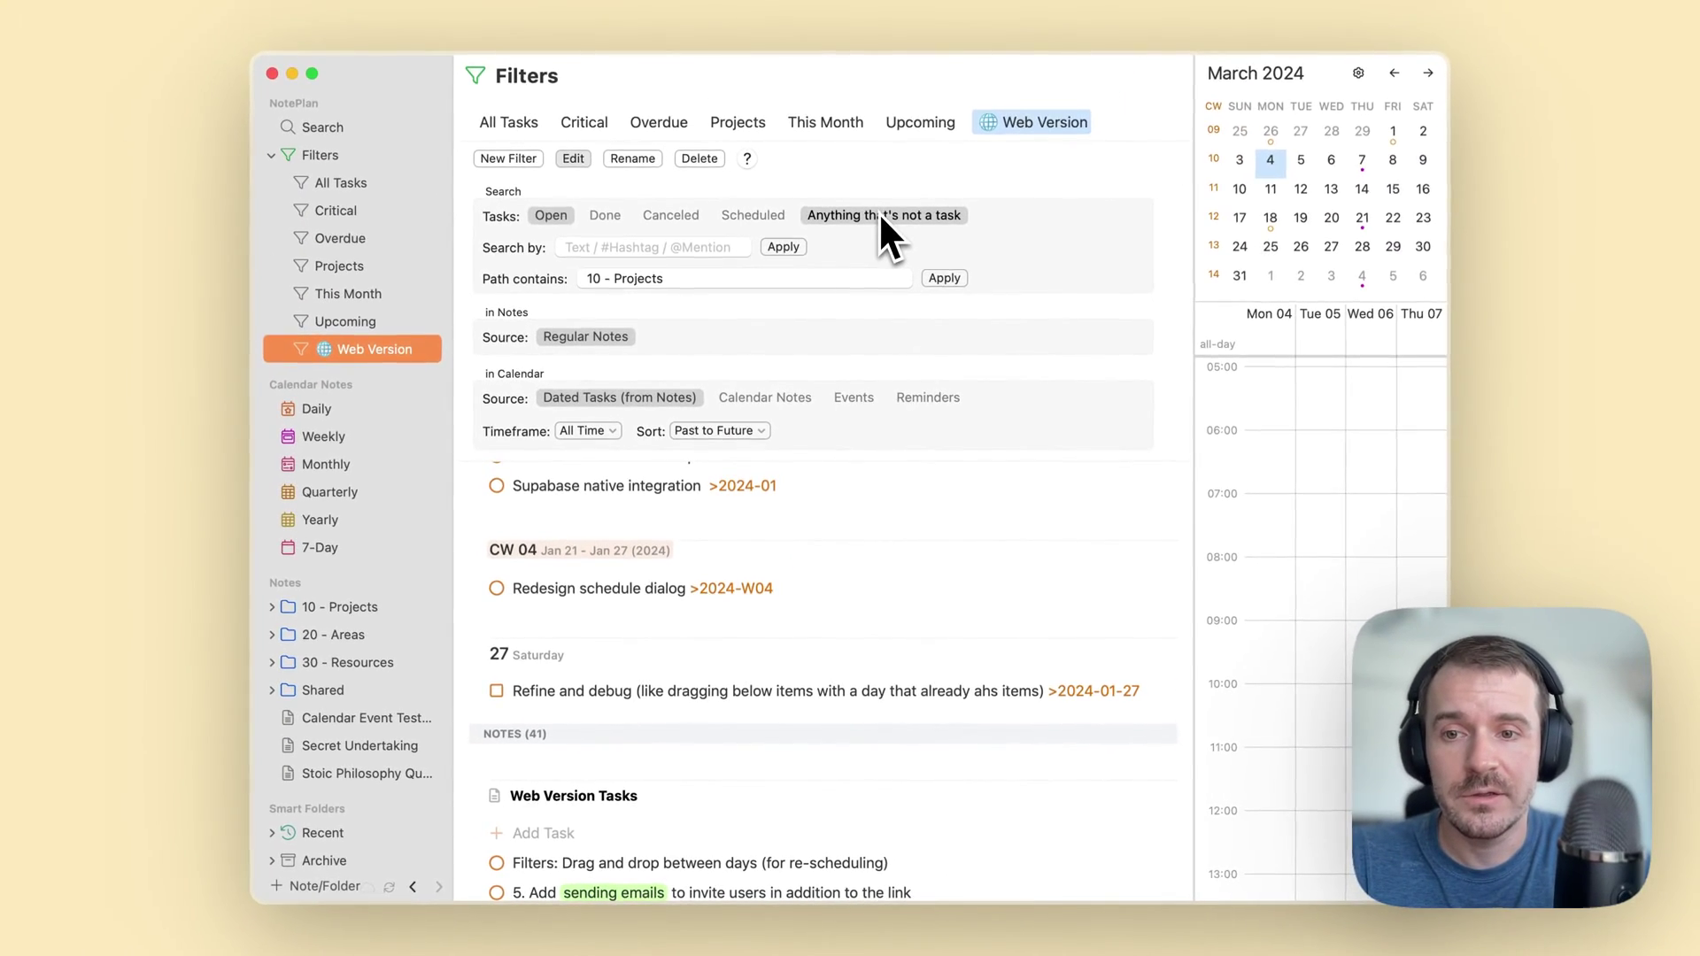
click(878, 212)
scroll(930, 566, up, 3)
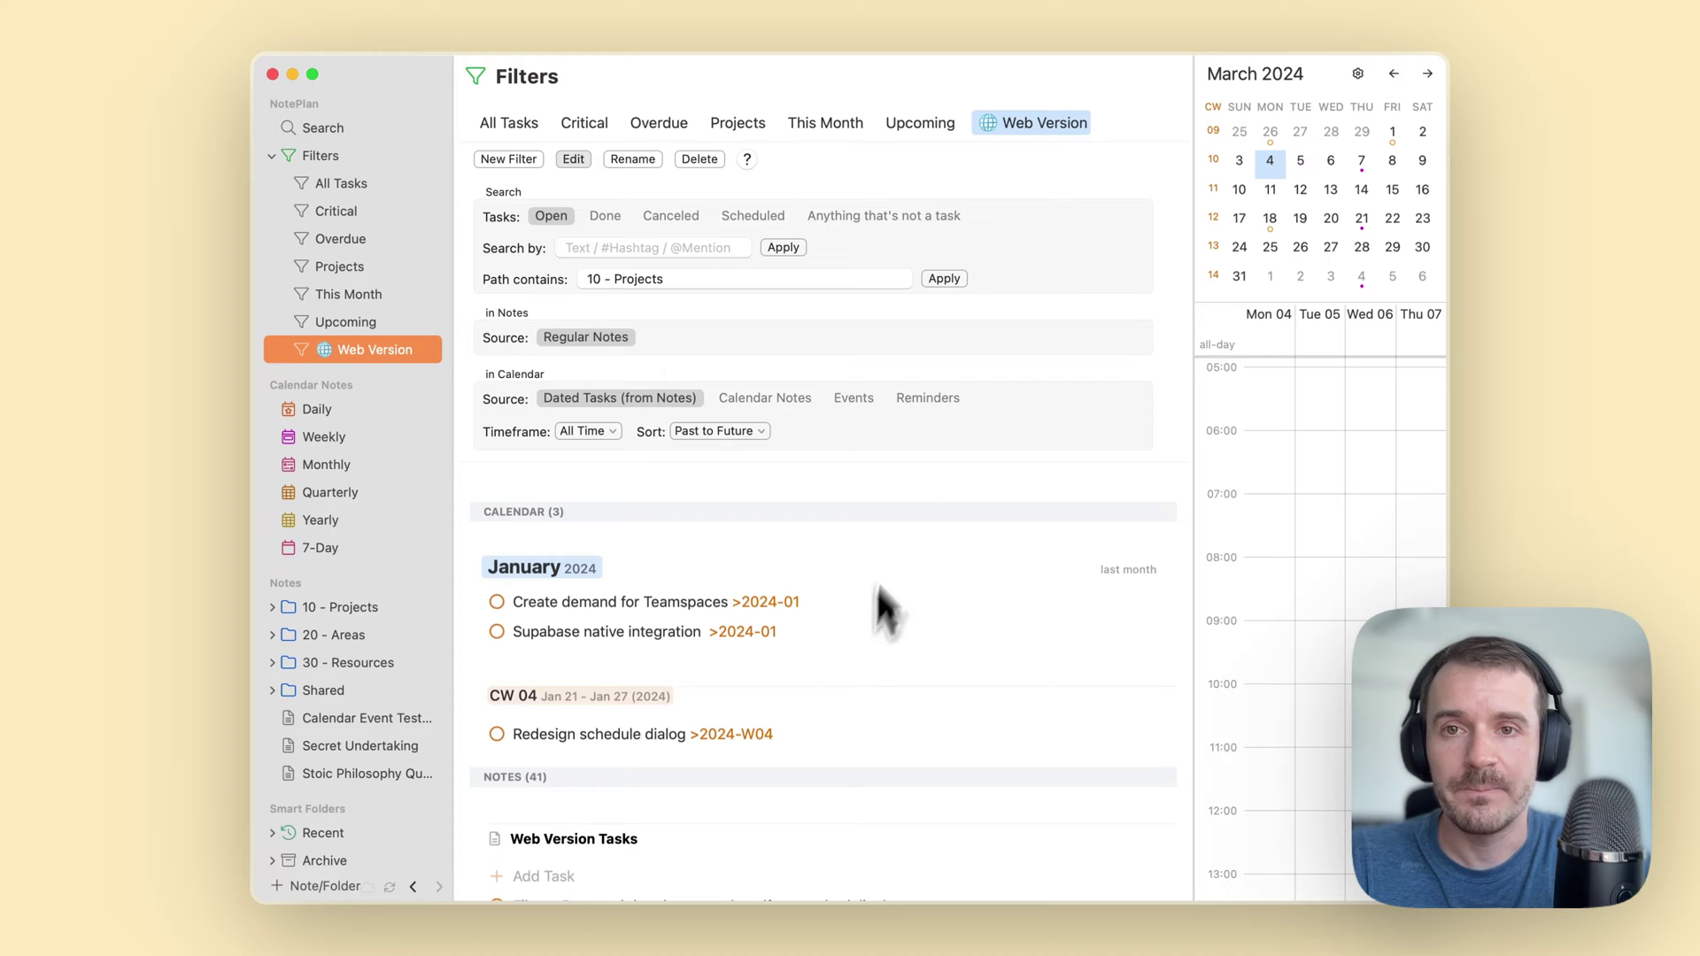
click(575, 162)
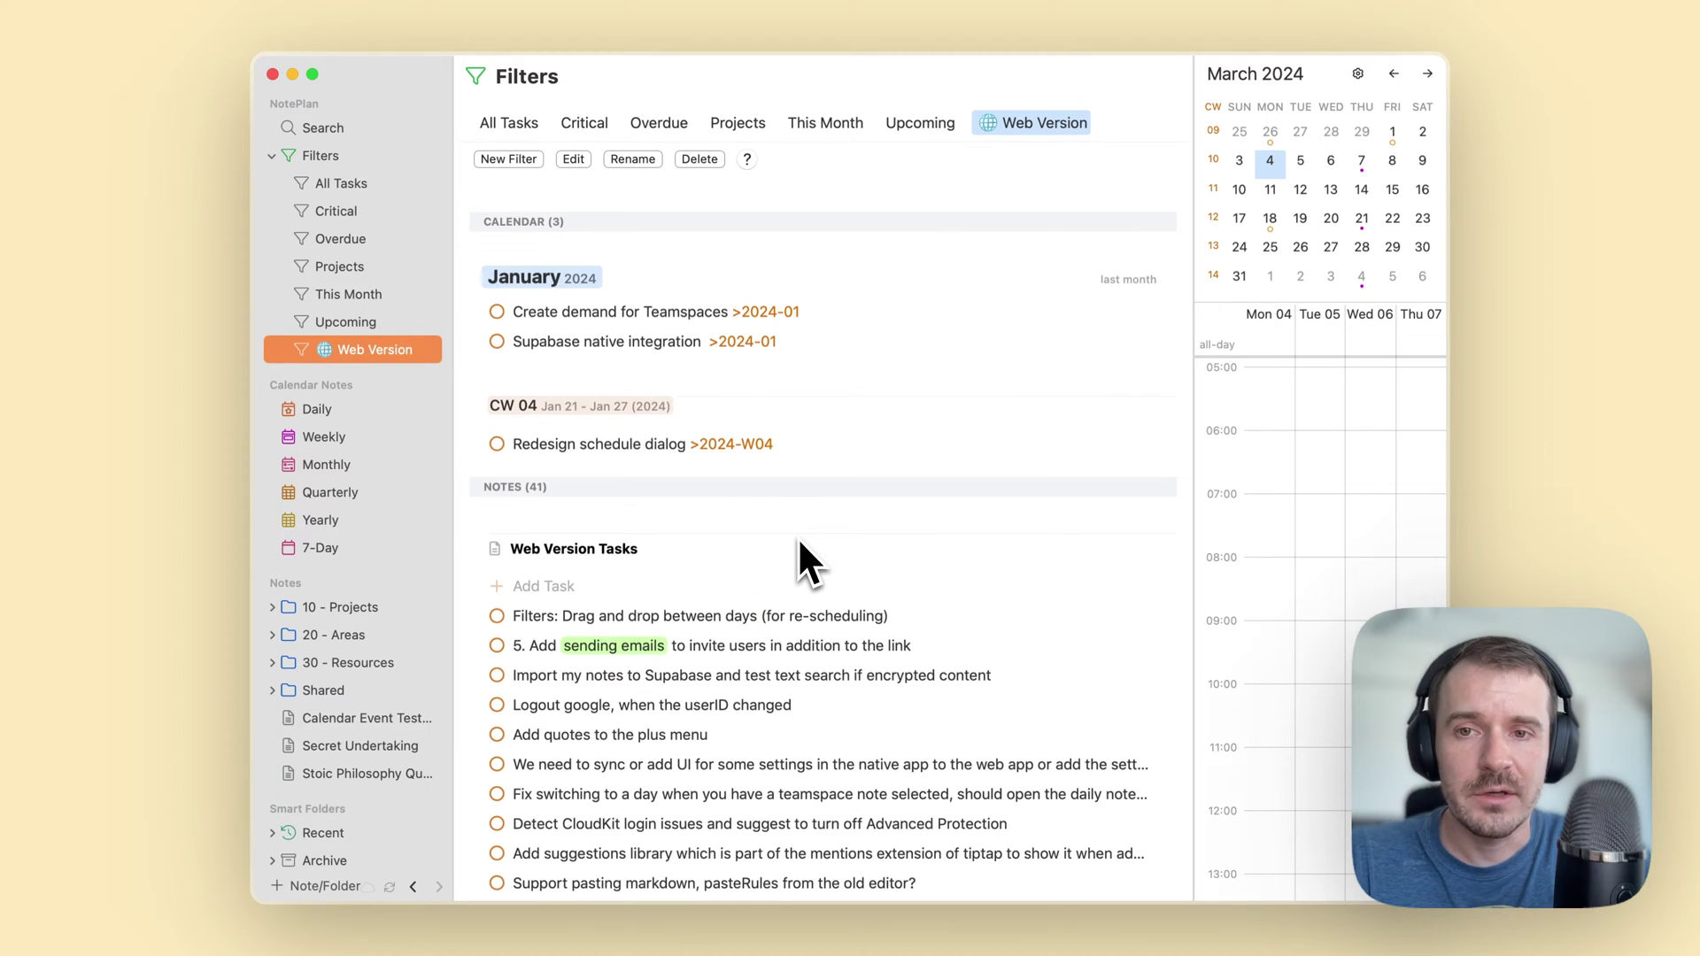